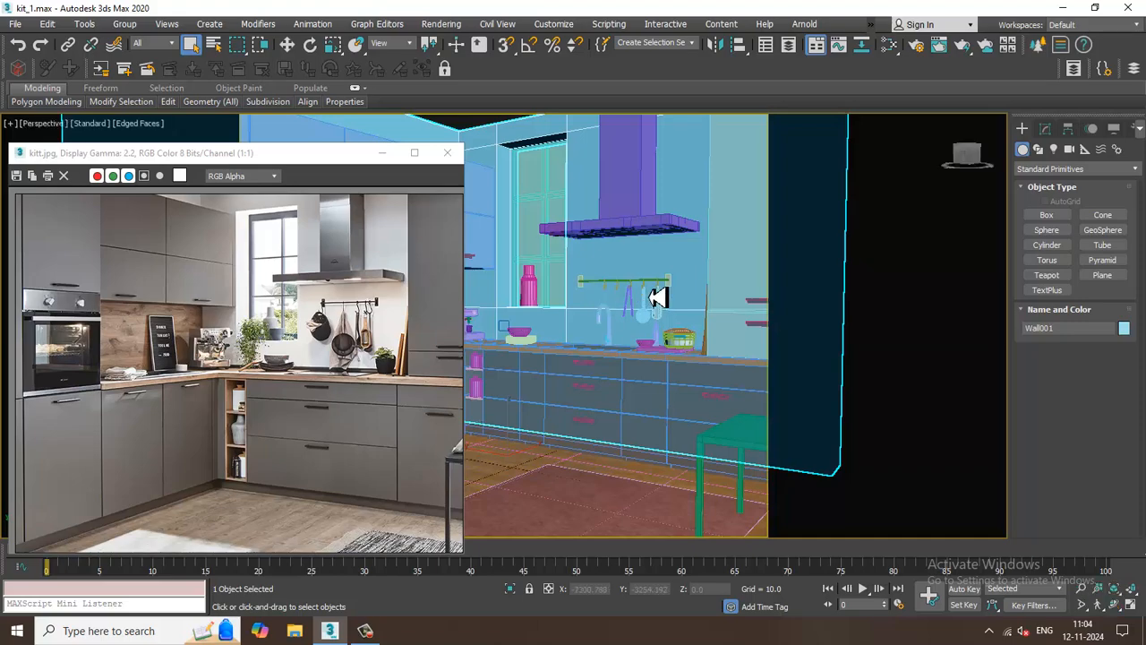
- Select the range hood above the sink counter
scroll(656, 297, "down", 4)
scroll(654, 292, "up", 3)
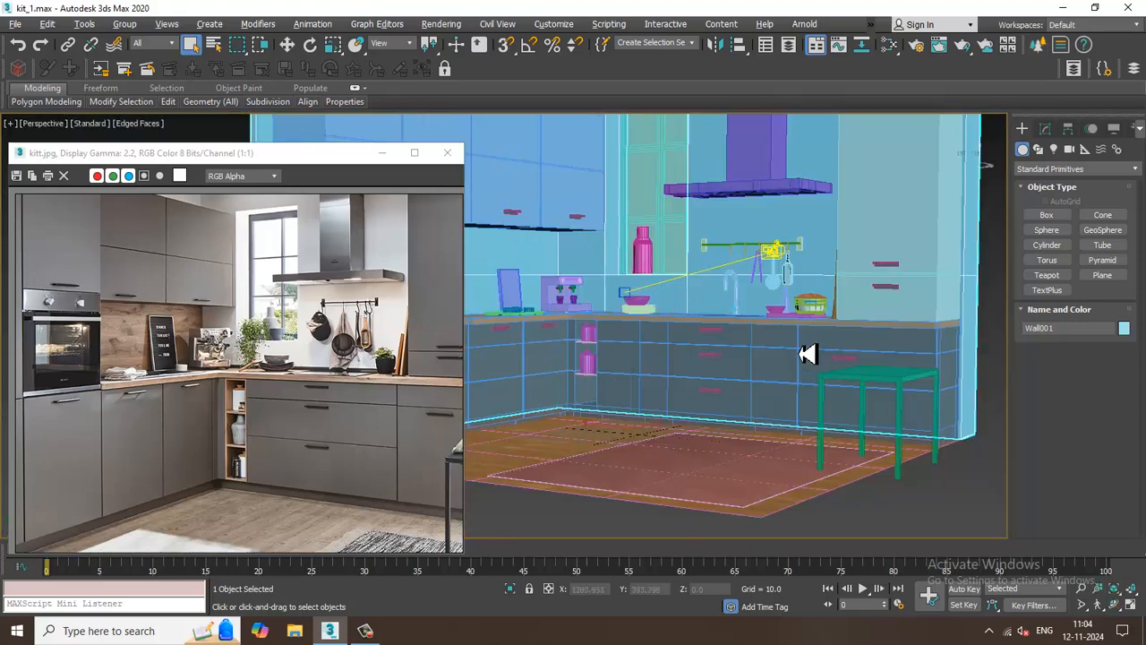
scroll(773, 323, "up", 4)
mouse_move(796, 364)
middle_mouse_down("alt")
mouse_move(794, 289)
mouse_move(788, 345)
middle_mouse_up("alt")
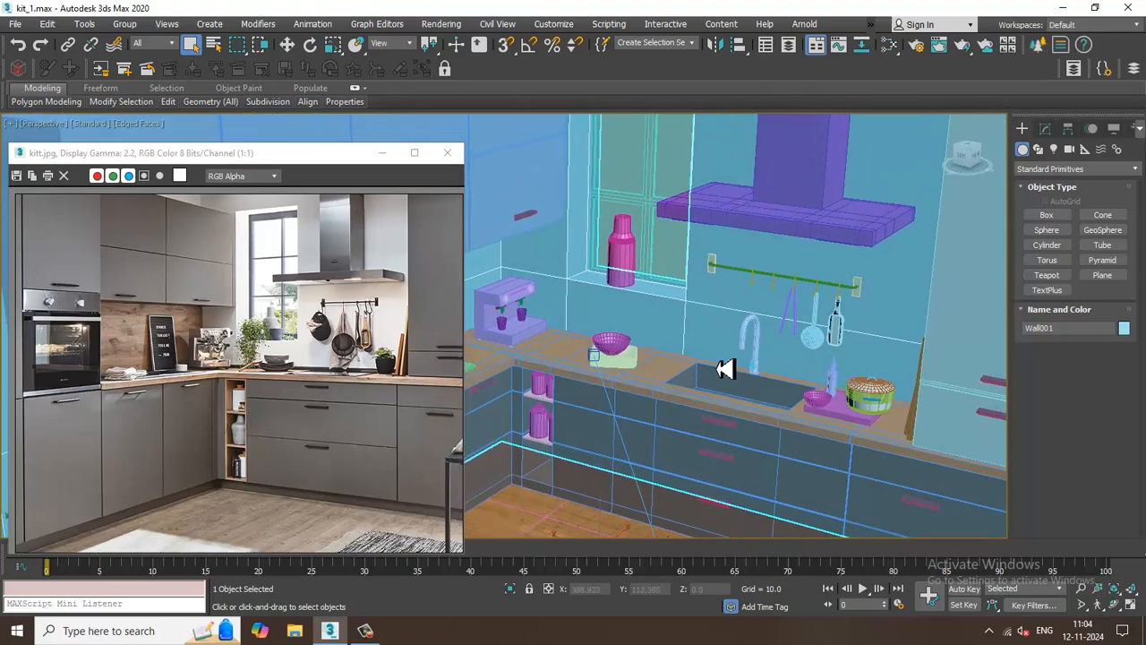
mouse_move(781, 304)
middle_mouse_down("alt")
mouse_move(788, 274)
mouse_move(788, 414)
mouse_move(762, 371)
mouse_move(767, 296)
middle_mouse_up("alt")
left_click(769, 297)
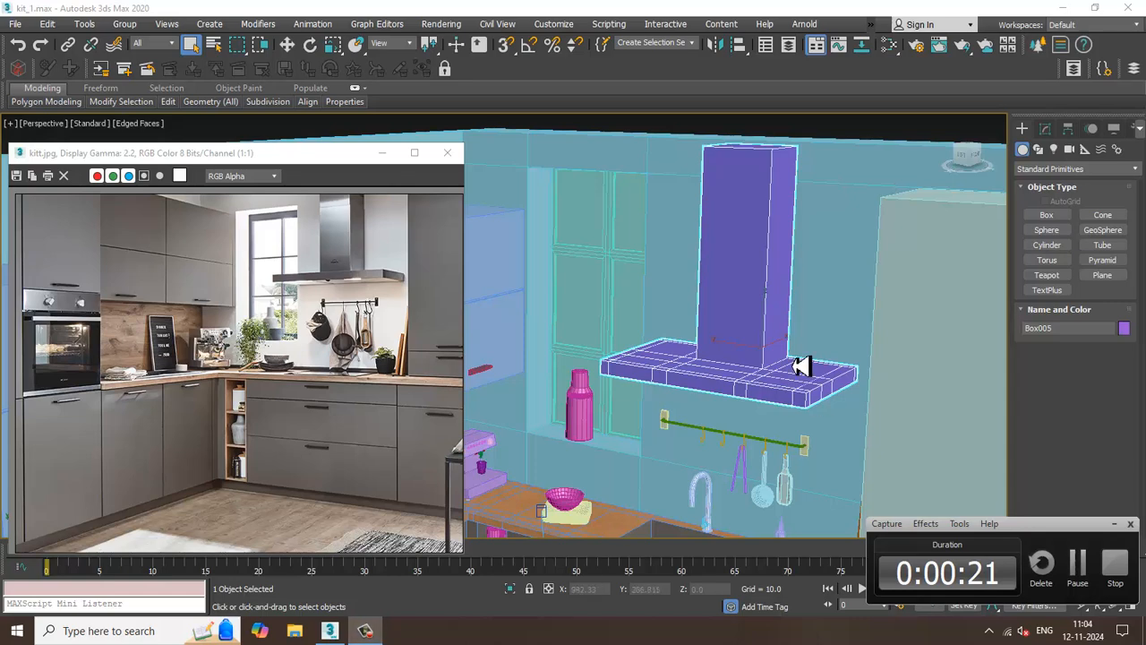
left_click(1114, 525)
middle_click_drag(689, 280, 697, 279, "alt")
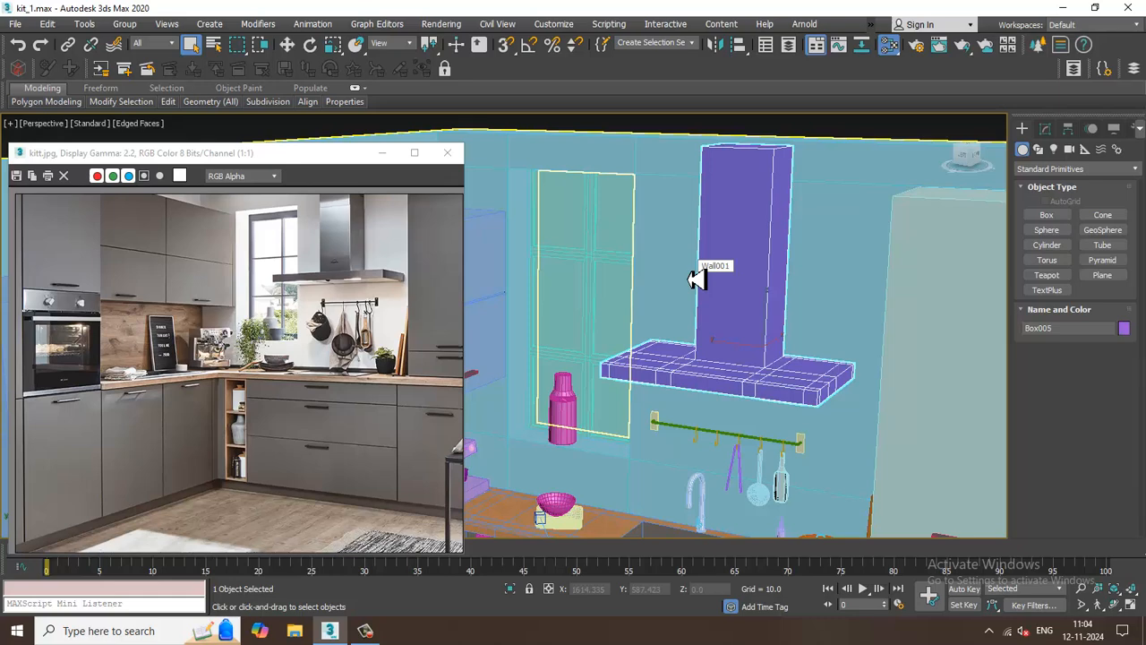
- Add a new VRayMtl material to the Slate Material Editor graph and open its parameters
key("m")
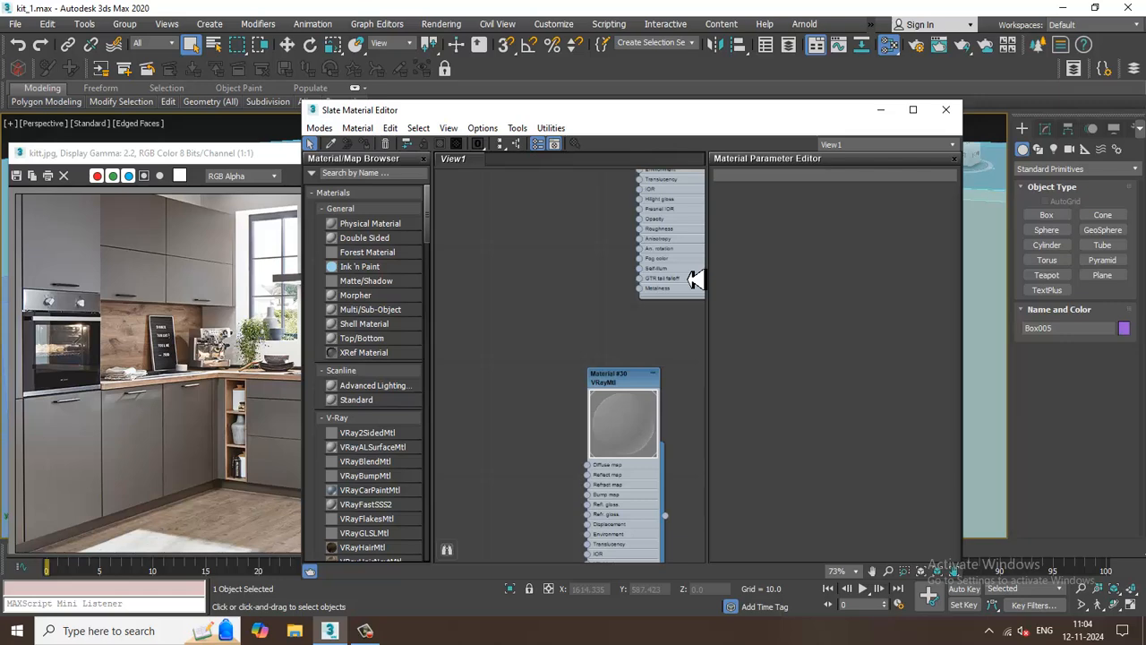
middle_click_drag(566, 452, 531, 194)
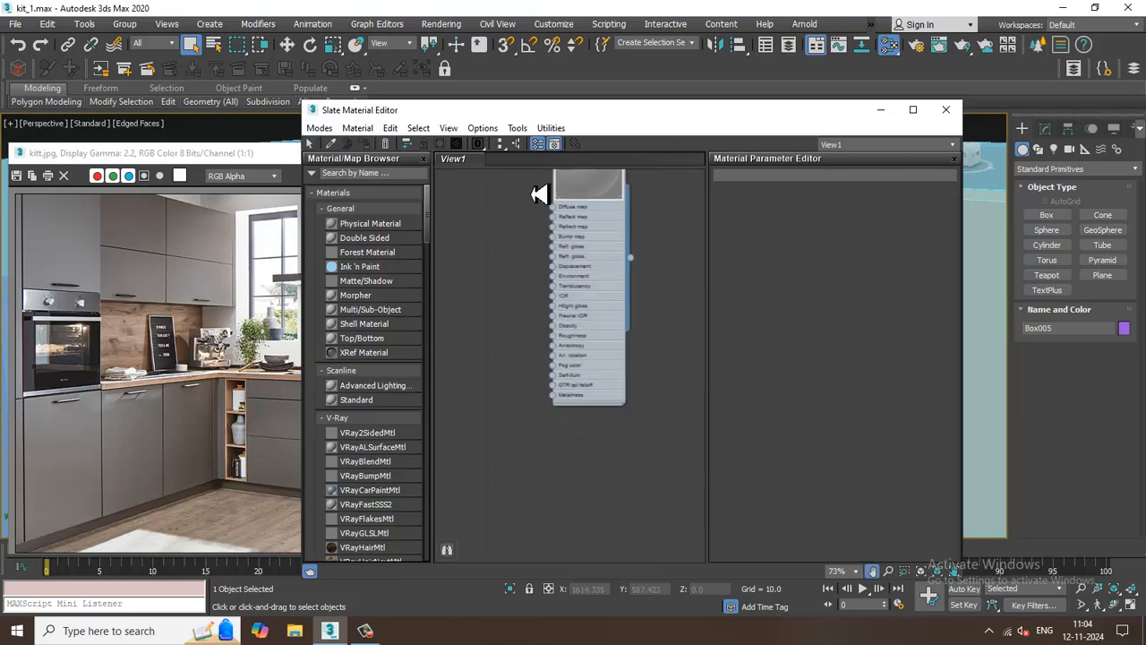
middle_click_drag(537, 421, 540, 315)
scroll(366, 402, "down", 3)
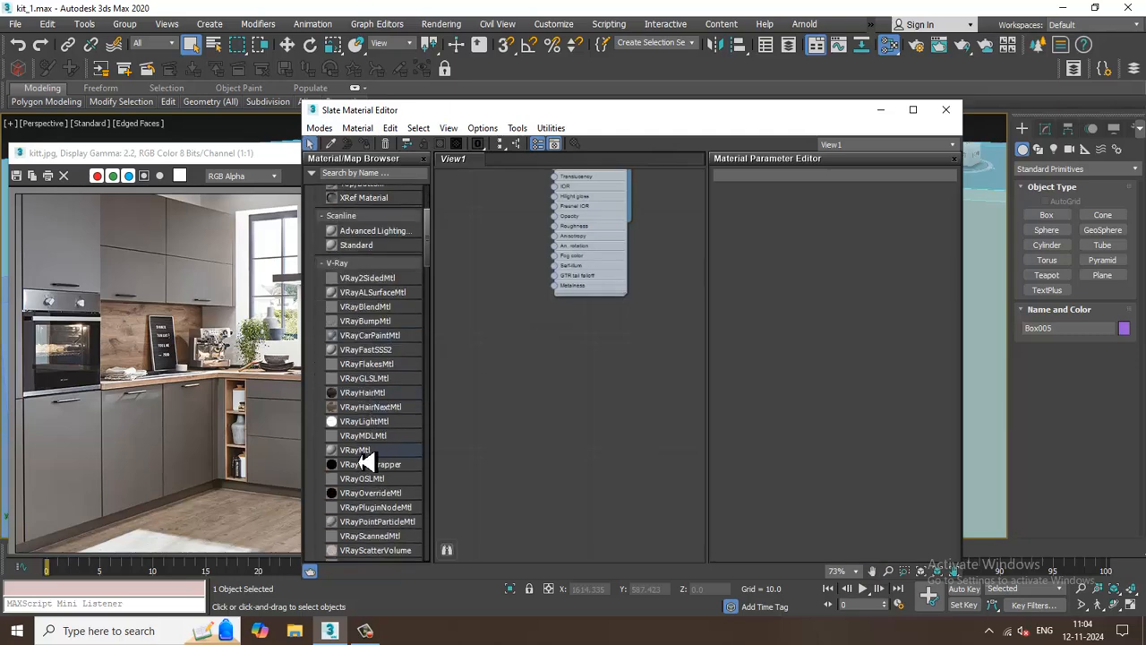
left_click_drag(361, 453, 573, 361)
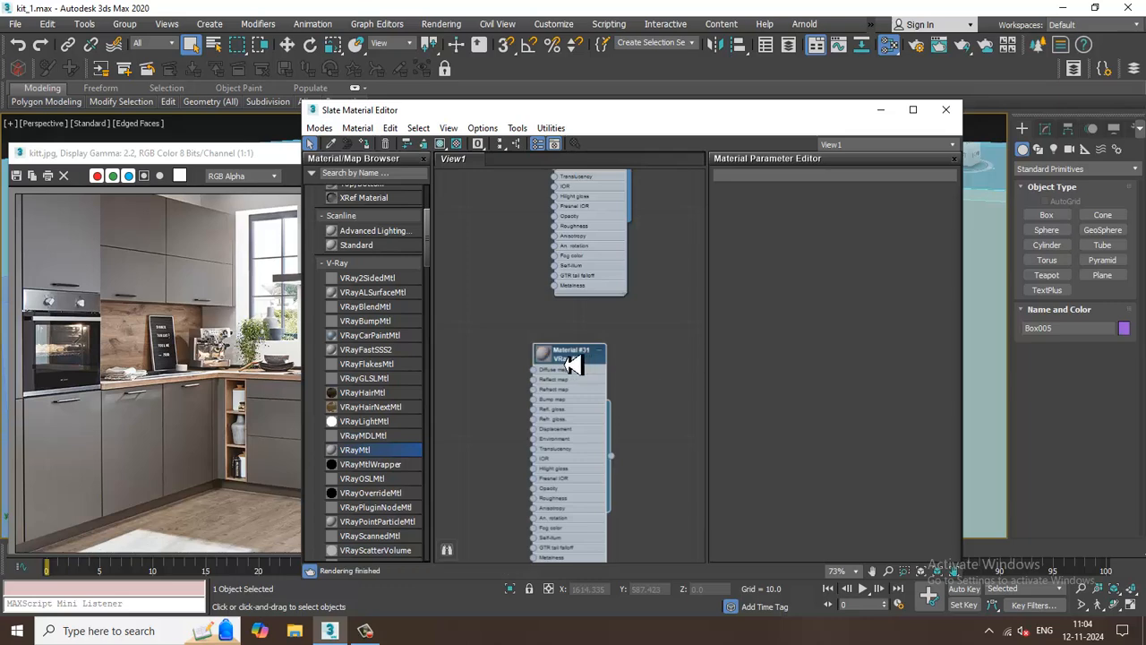
left_click_drag(627, 109, 693, 156)
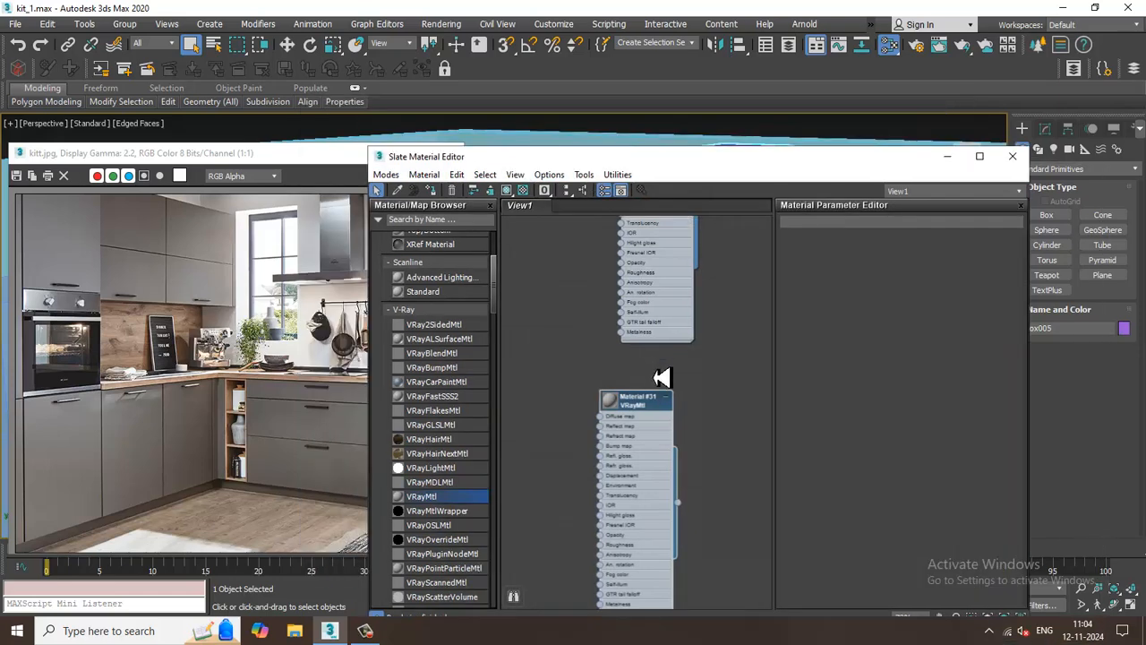
double_click(638, 408)
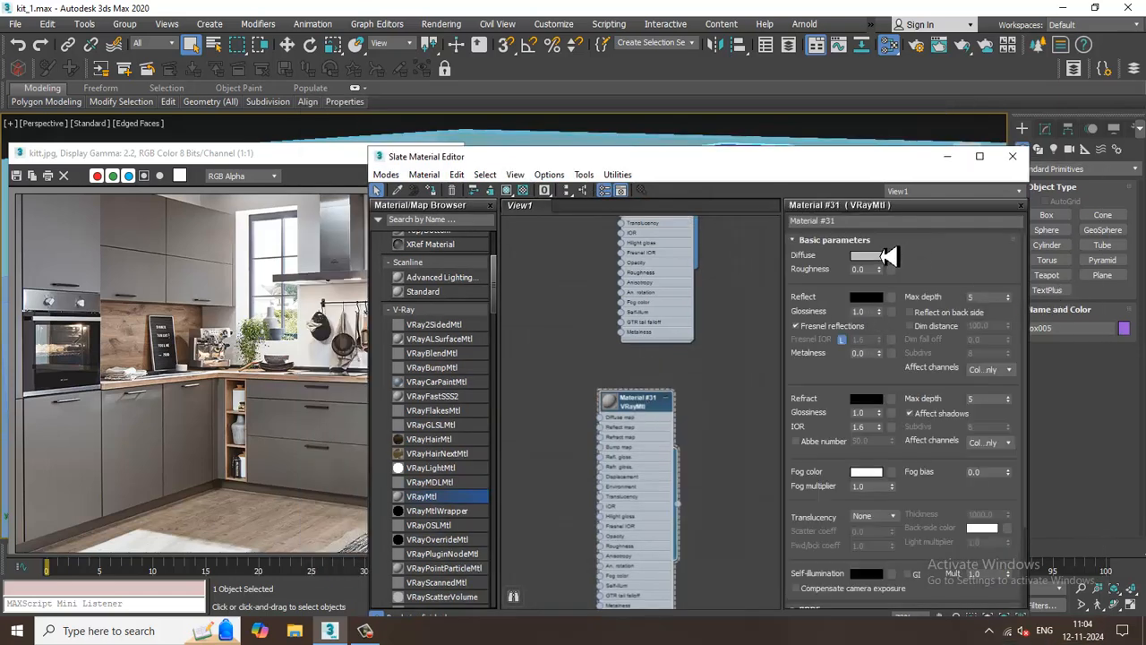
- Set the new material's diffuse color to near-white and enlarge its preview
left_click(866, 257)
left_click_drag(439, 159, 436, 197)
left_click(530, 220)
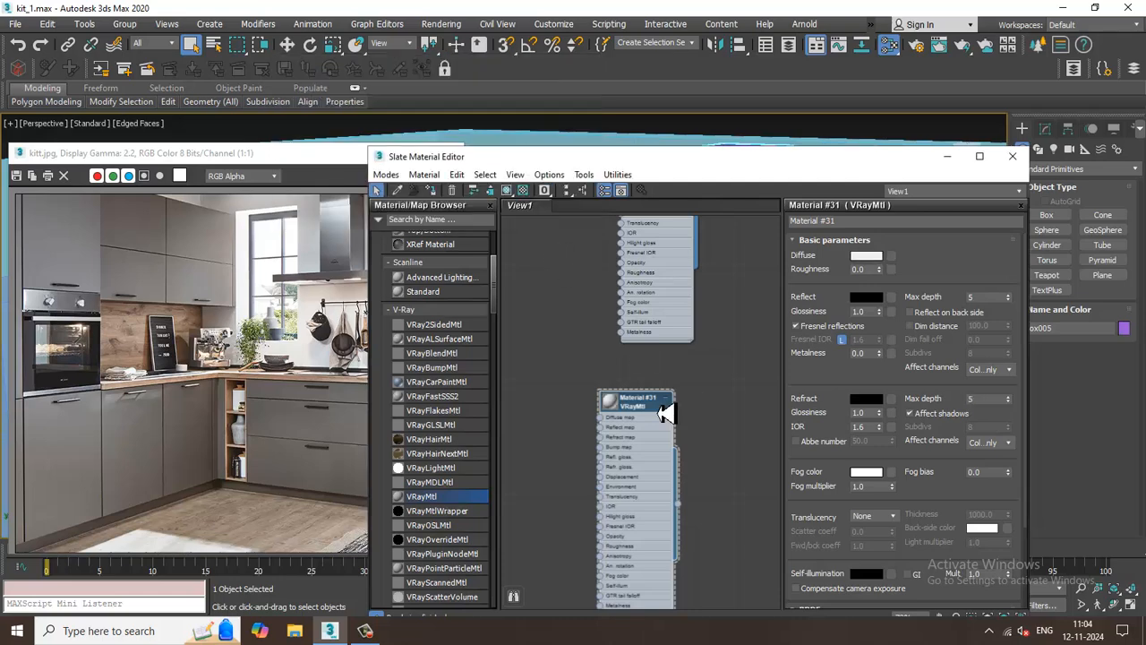
double_click(613, 402)
- Set the material's reflection color to near-white
left_click(866, 299)
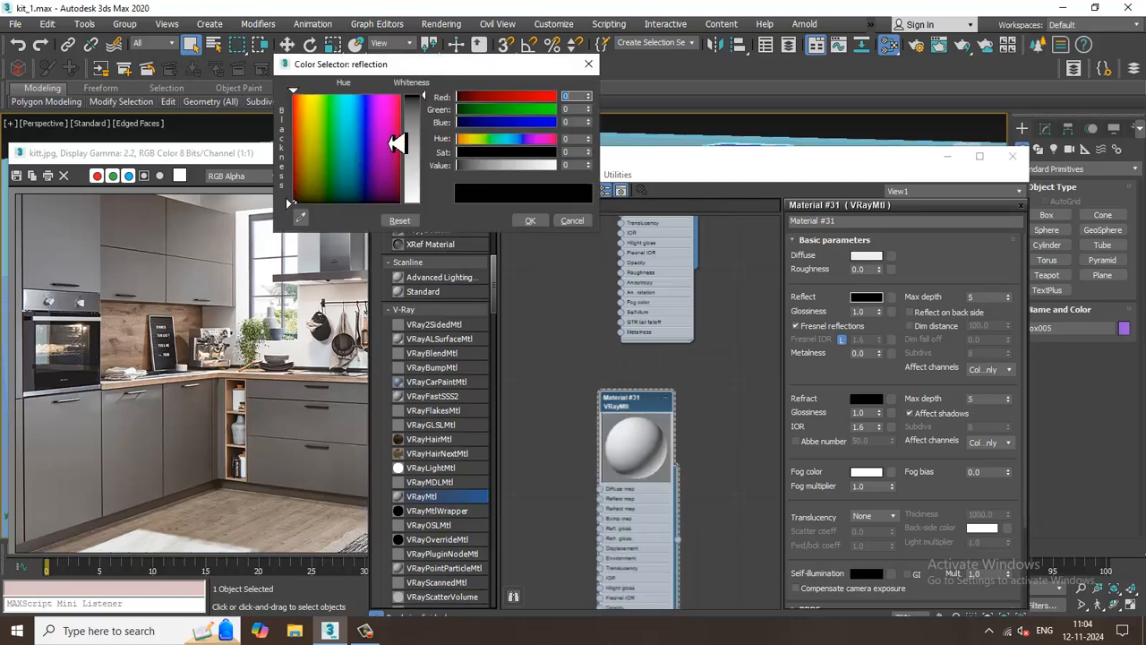
left_click_drag(435, 160, 436, 204)
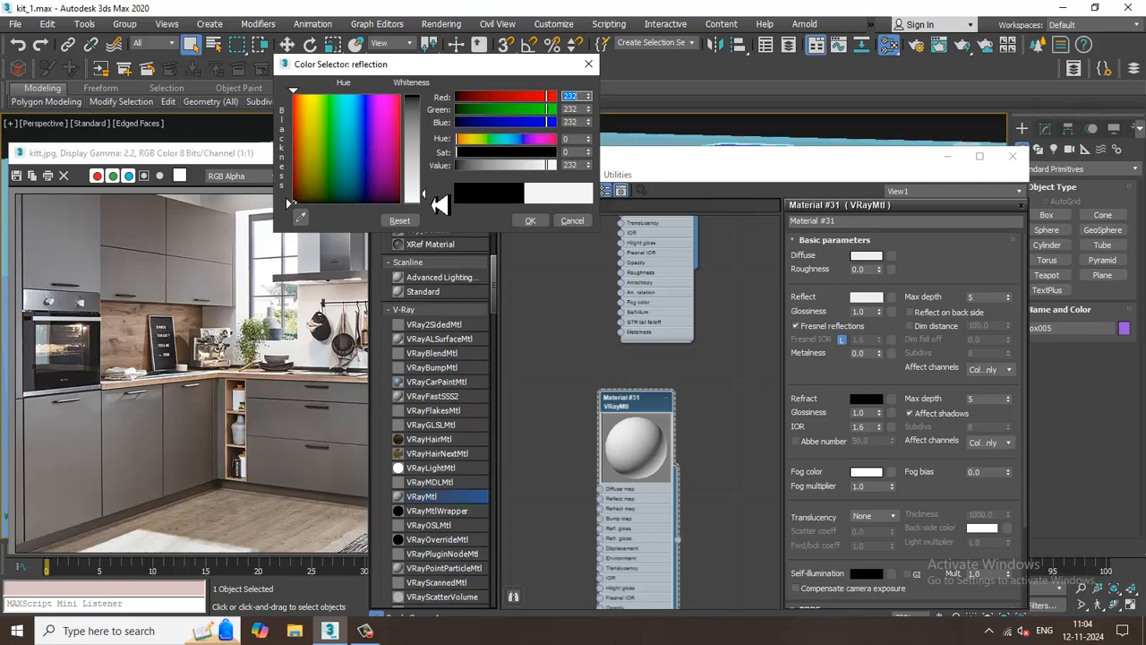
left_click(530, 220)
left_click(867, 399)
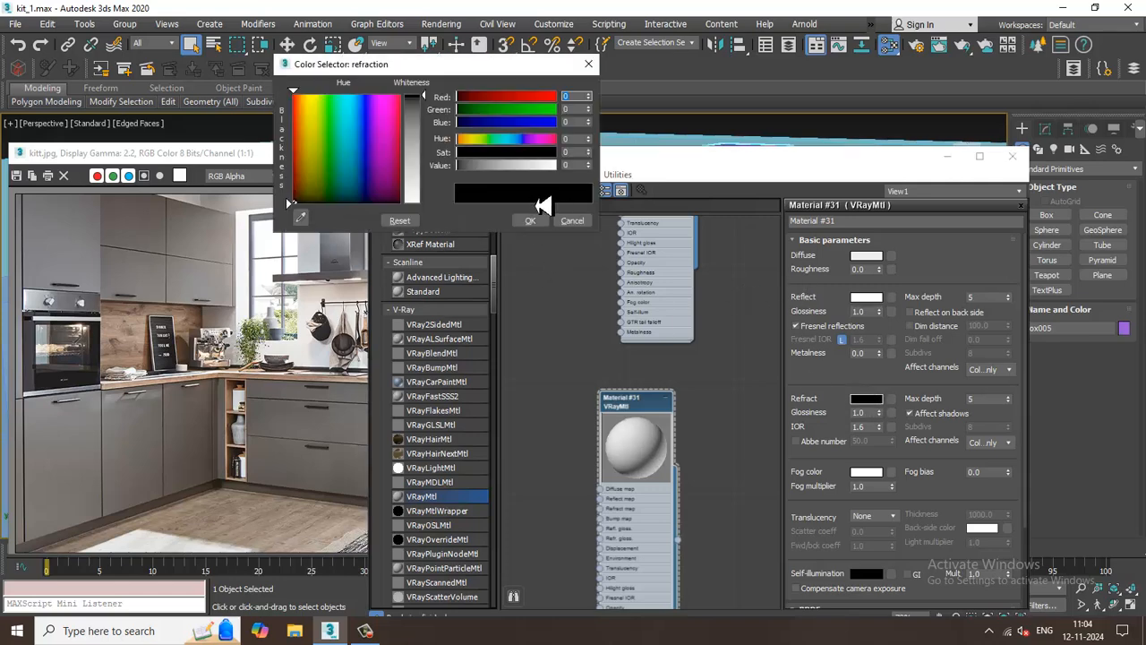
left_click(577, 221)
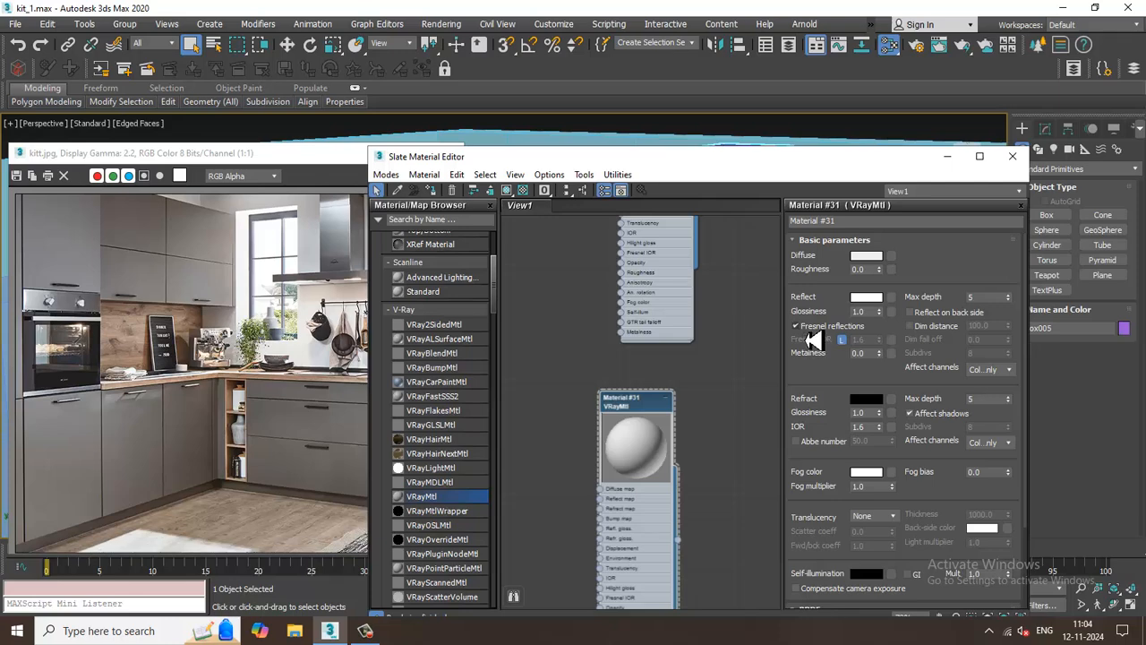
- Unlock Fresnel IOR and set it to 39, set reflection glossiness to 0.51, and assign the material to the range hood
left_click(842, 341)
left_click_drag(881, 342, 381, 164)
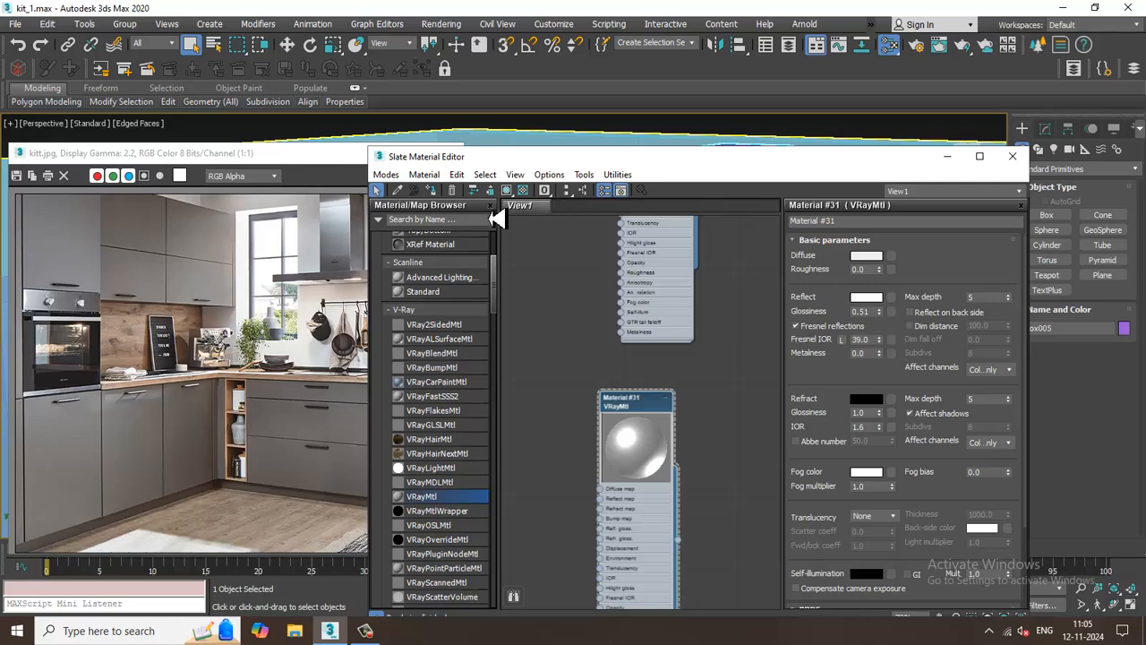
left_click(953, 159)
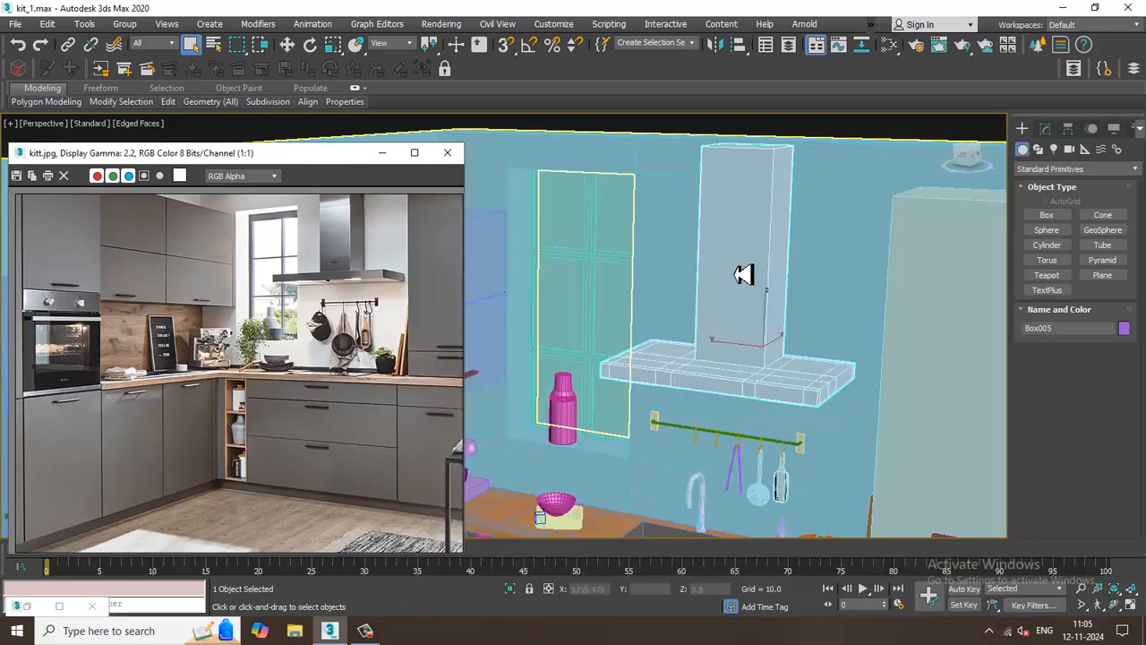
- Select the kitchen wall behind the range hood
scroll(726, 358, "down", 3)
scroll(757, 351, "up", 2)
mouse_move(748, 351)
middle_mouse_down("alt")
mouse_move(751, 371)
mouse_move(744, 352)
middle_mouse_up("alt")
left_click(704, 192)
middle_click_drag(744, 352, 782, 322)
left_click(815, 264)
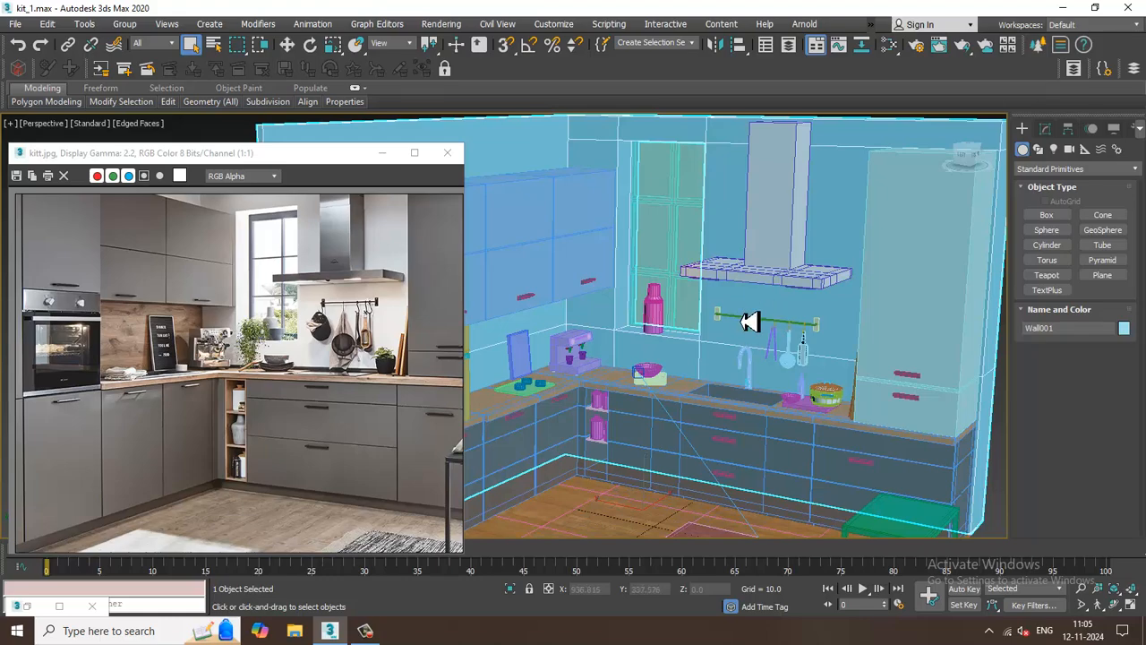
- Add another VRayMtl material beside the range hood's material and open its parameters
key("m")
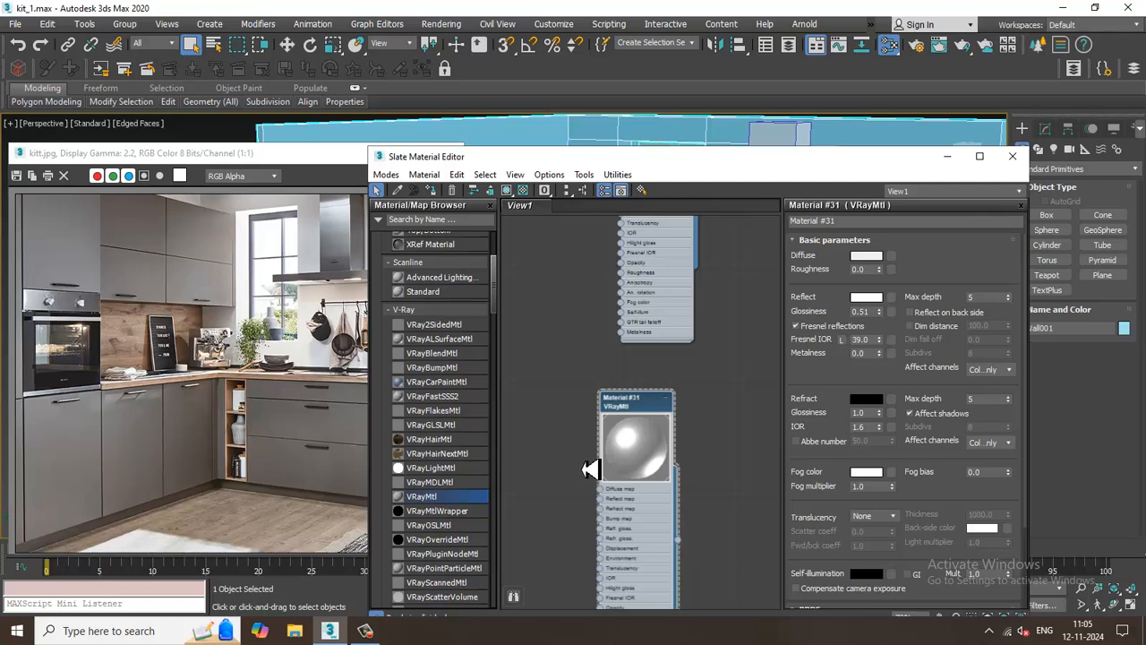
middle_click_drag(661, 478, 651, 453)
left_click_drag(563, 159, 410, 60)
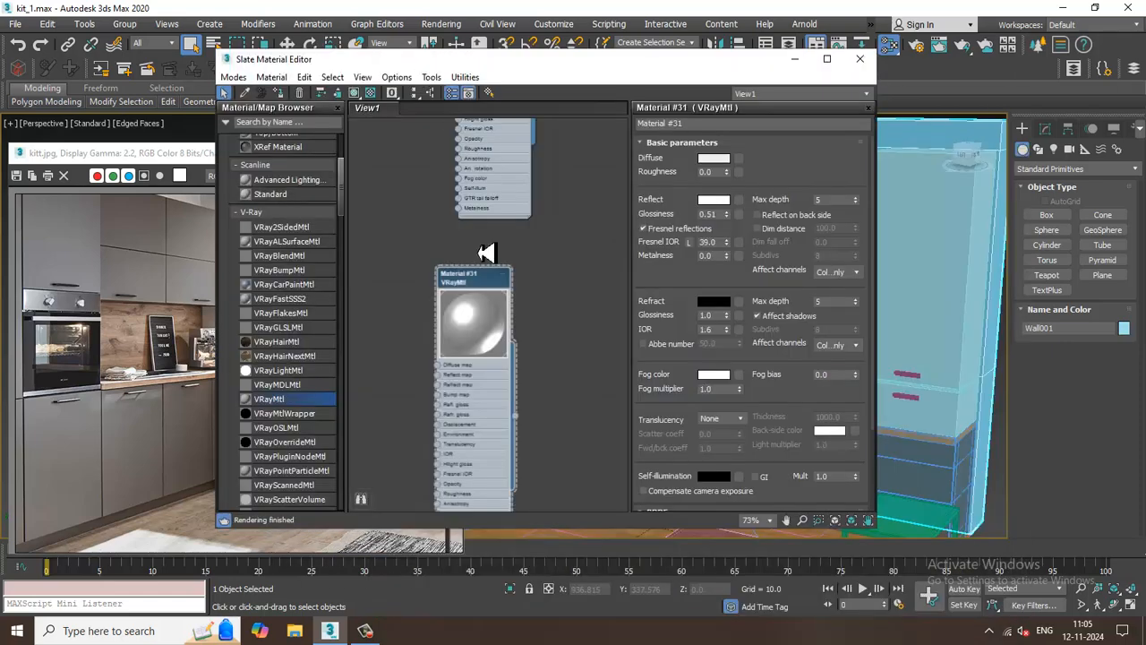
middle_click_drag(525, 376, 477, 301)
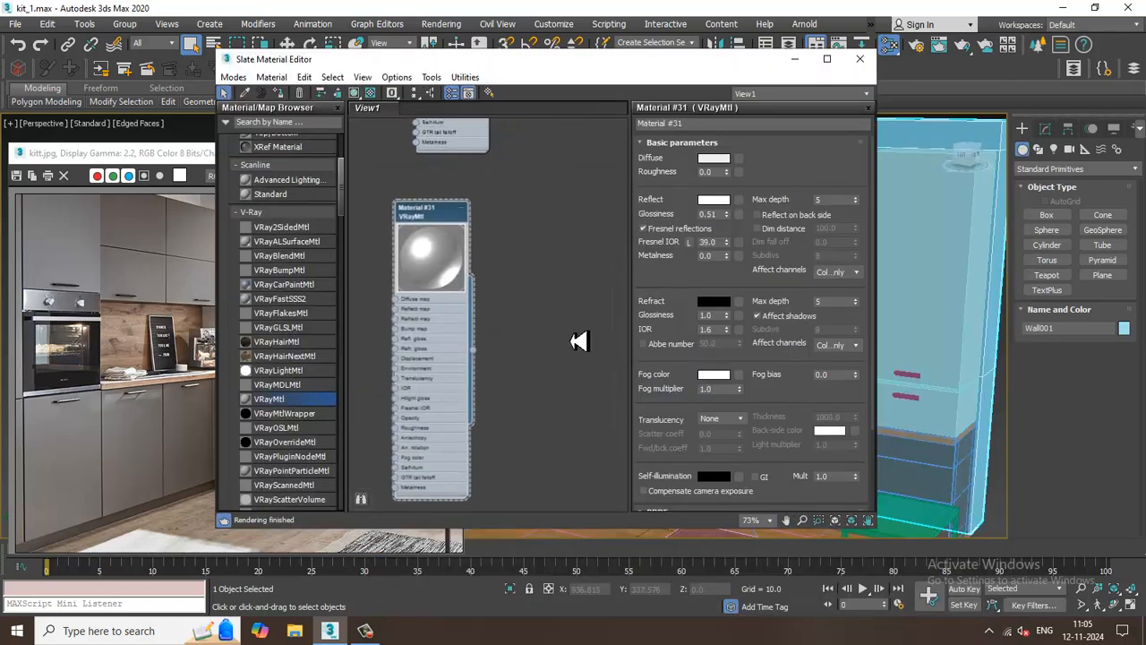
left_click_drag(578, 342, 578, 342)
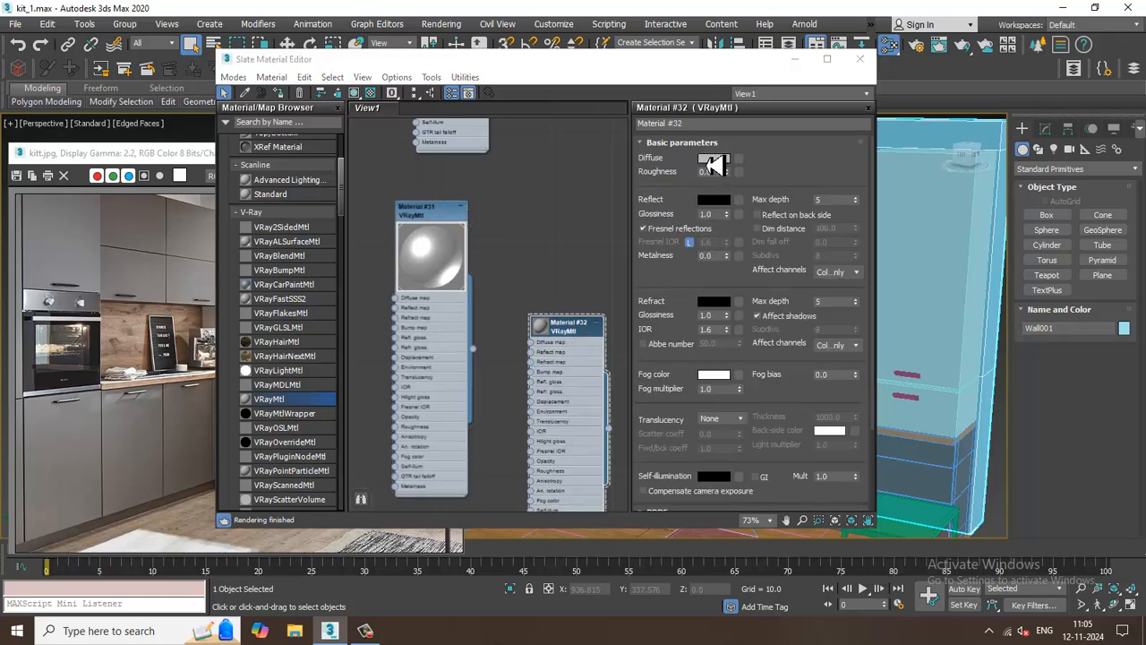
- Sample the diffuse color from the reference photo as RGB 237, 237, 241 and assign the material to the wall
left_click(714, 160)
left_click_drag(345, 78, 497, 206)
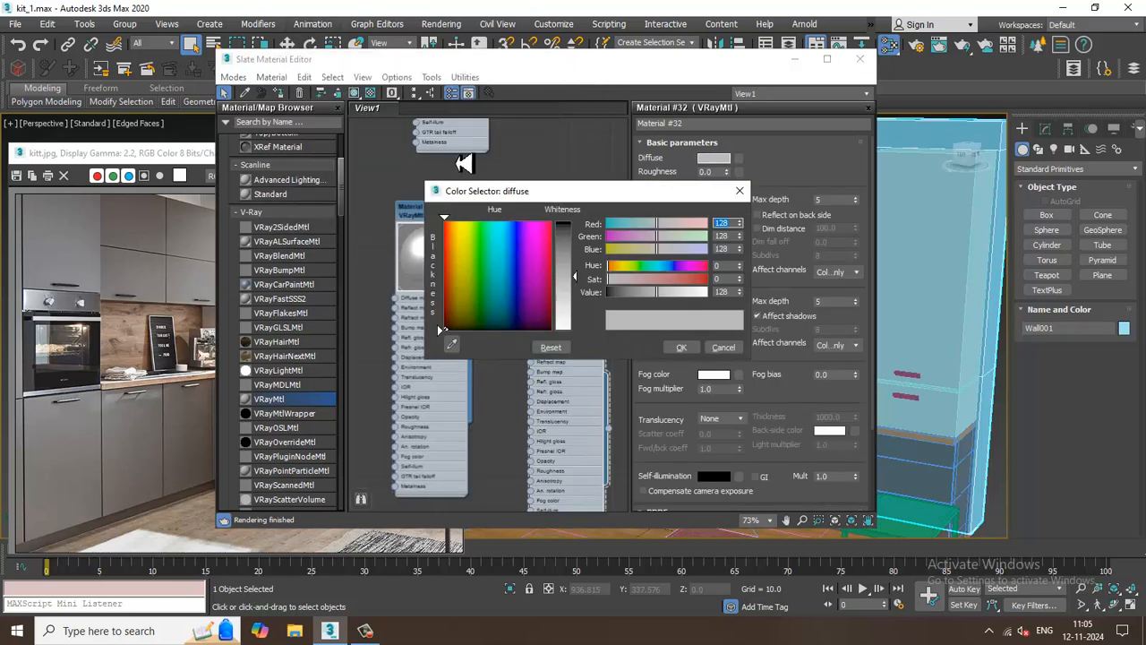
left_click_drag(302, 61, 613, 108)
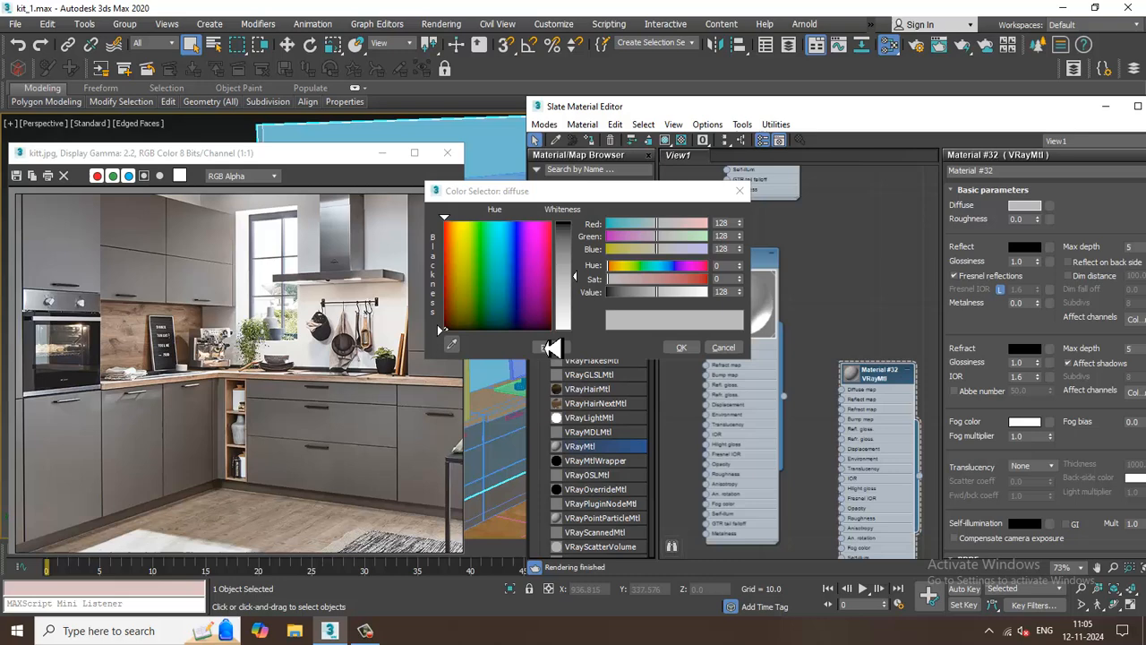
left_click(451, 343)
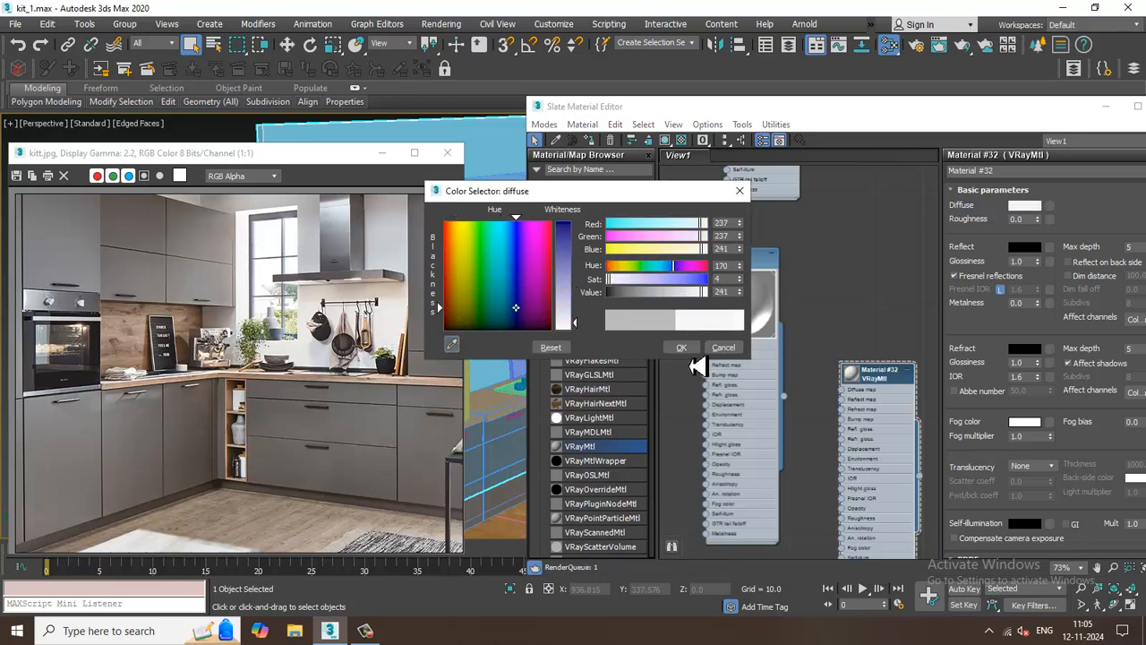
left_click(680, 347)
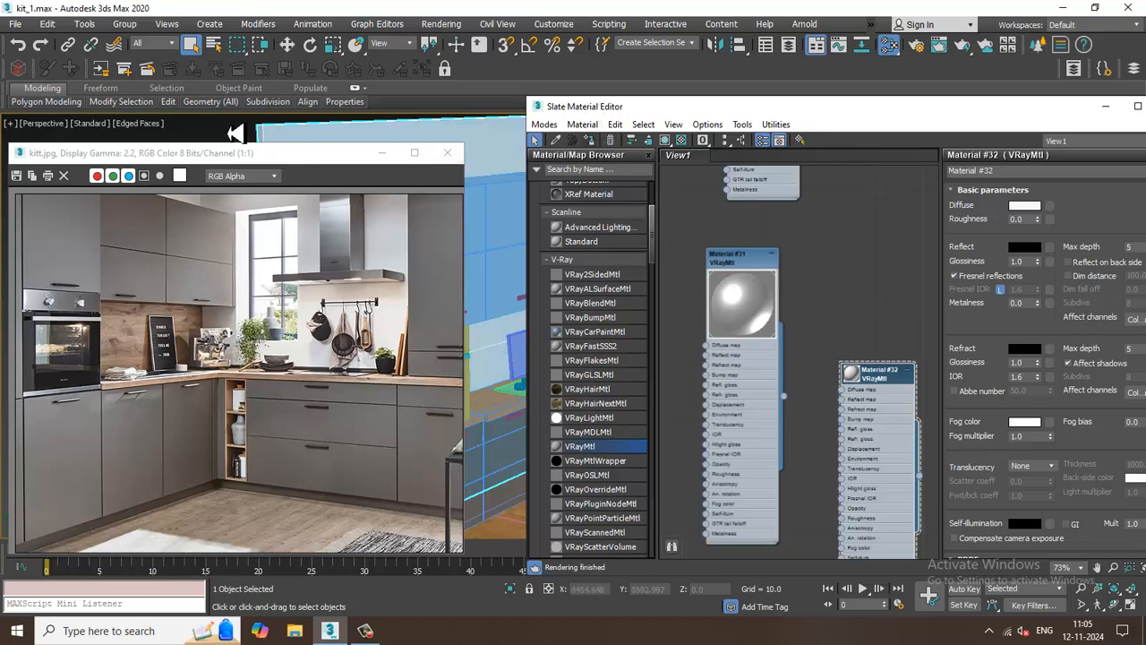
- Set the wall material's reflection color to a dark gray of about 17
left_click(1028, 248)
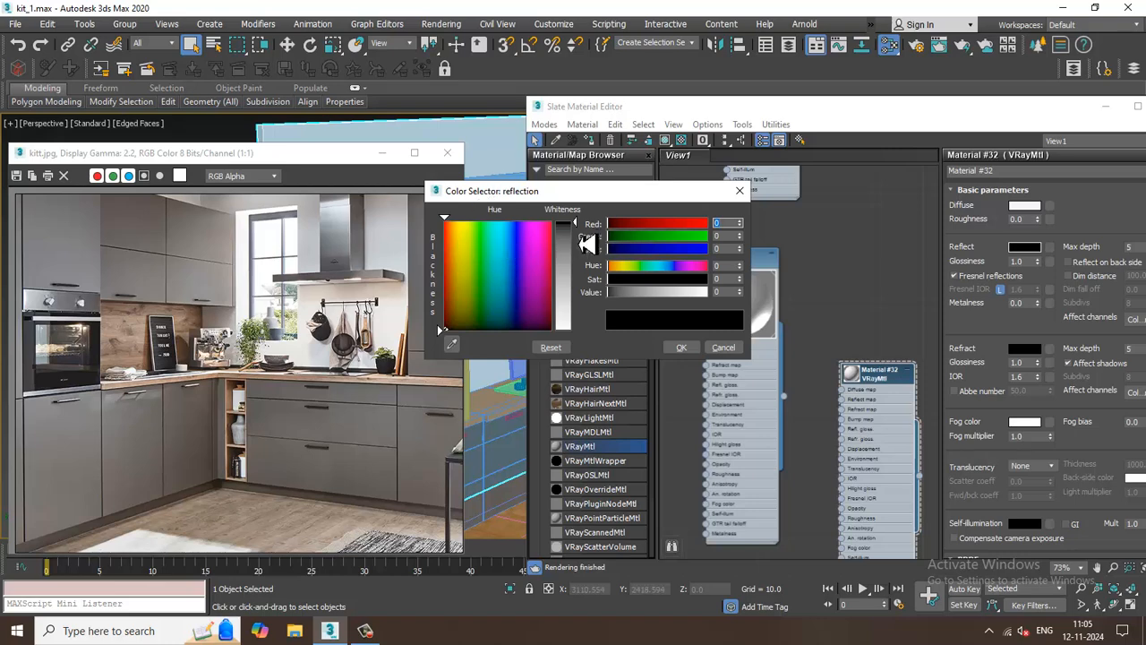
left_click_drag(577, 224, 578, 230)
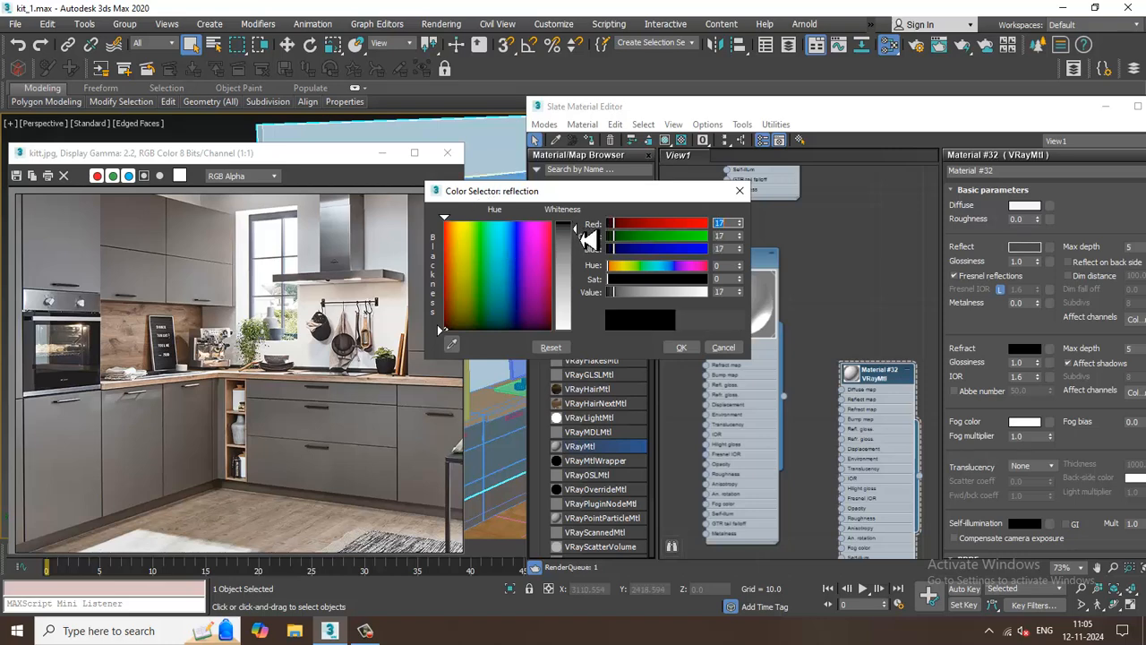
left_click(679, 349)
left_click(1029, 207)
left_click(464, 244)
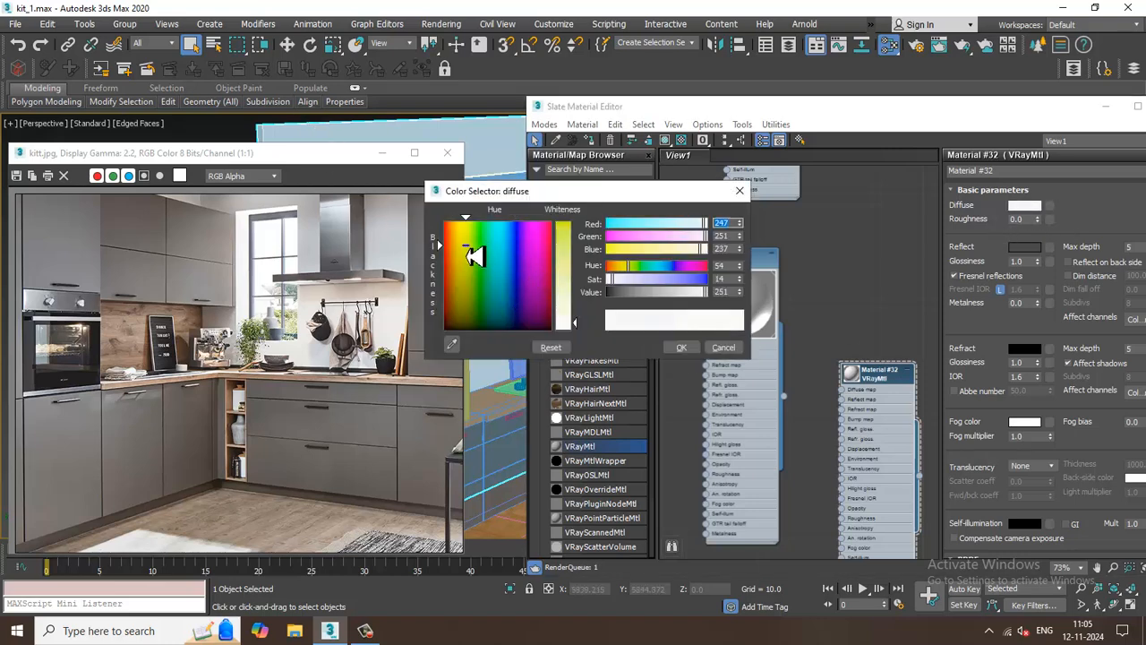
left_click(731, 349)
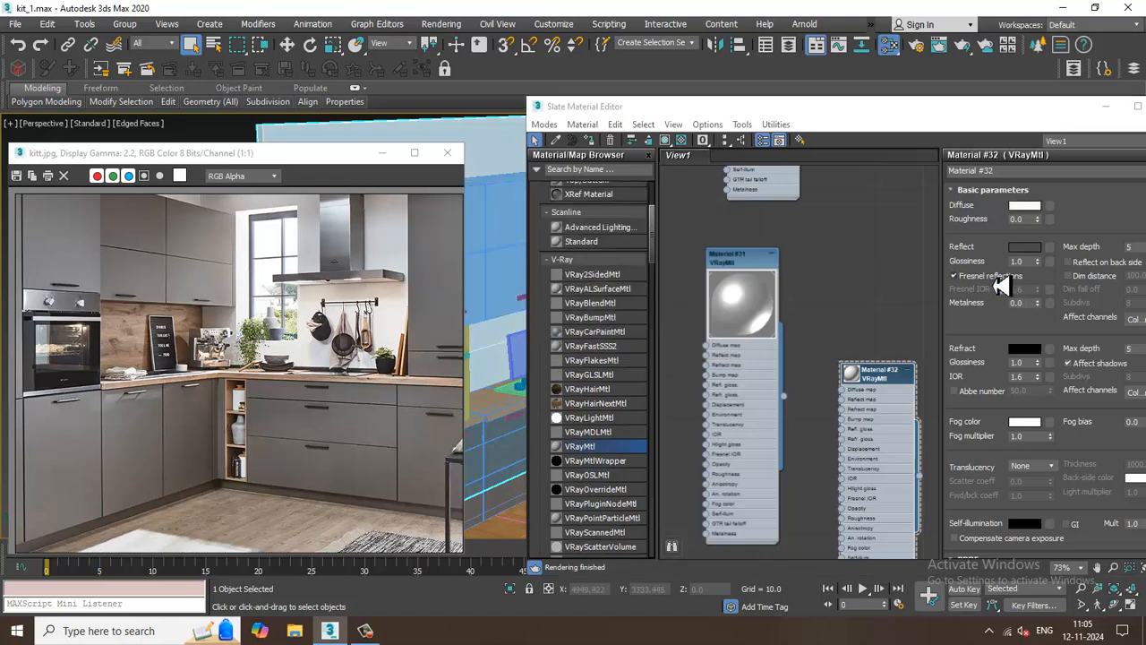
left_click(1027, 206)
left_click(489, 262)
left_click(470, 248)
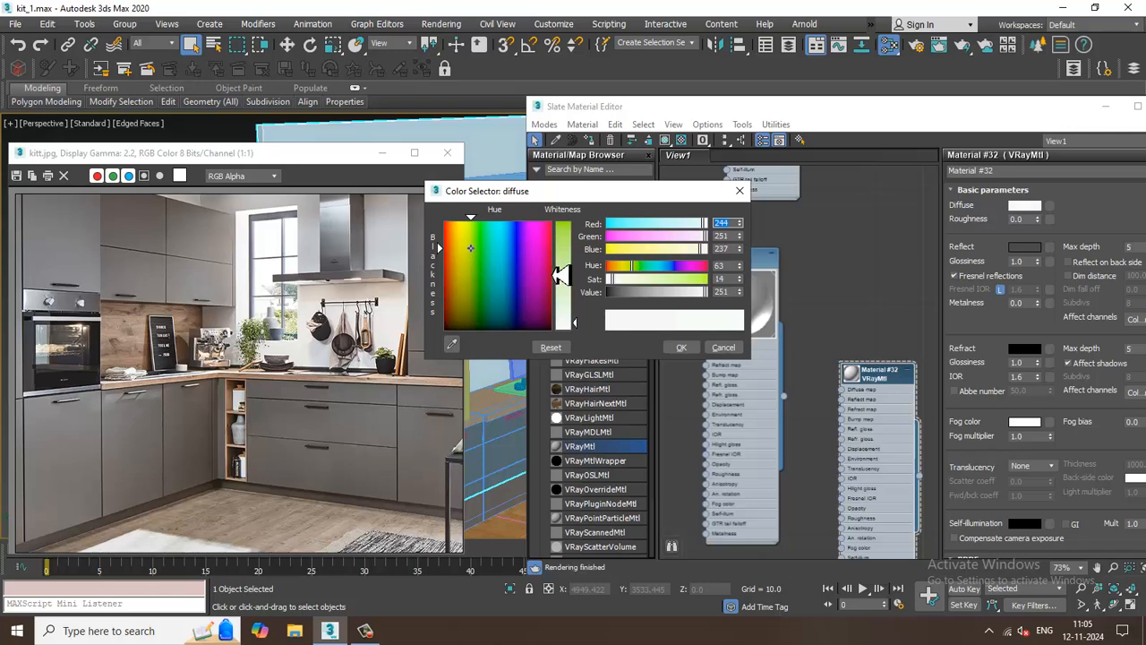
left_click_drag(564, 278, 577, 226)
left_click(729, 350)
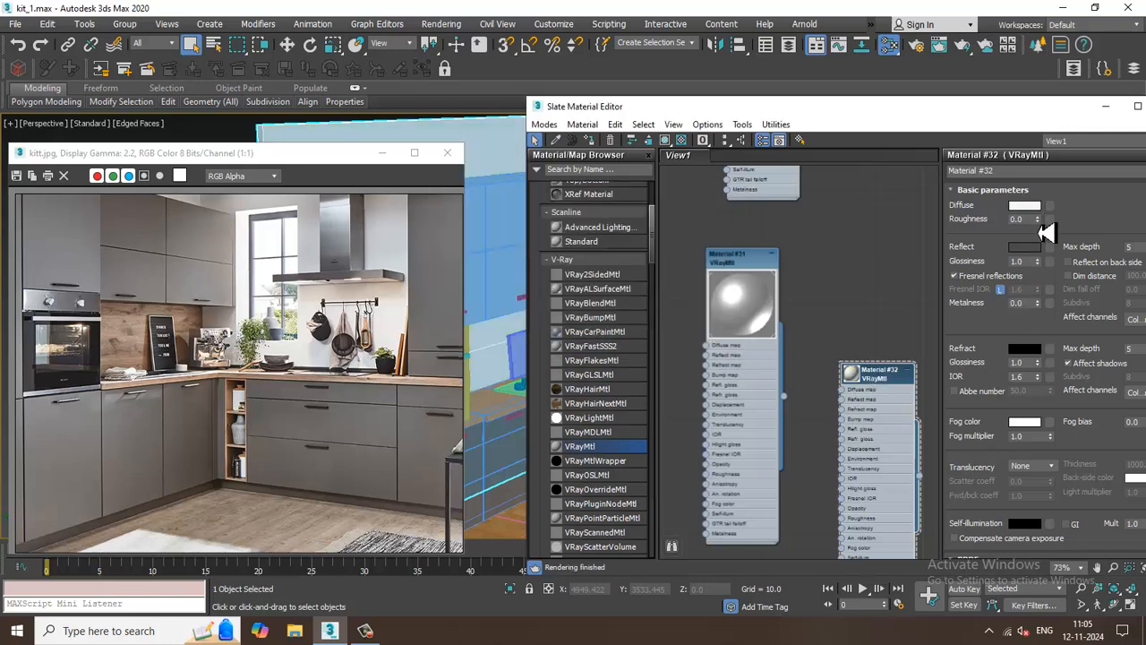
- Set the wall material's roughness to 0.4 and minimize the material editor
left_click(1038, 218)
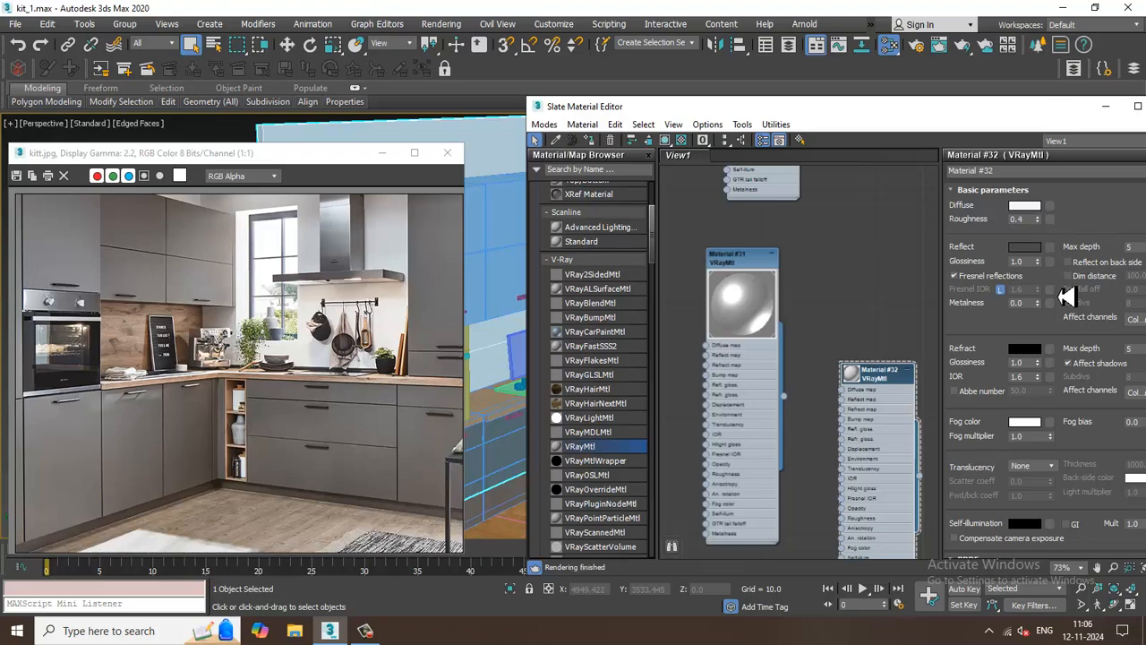
left_click(1110, 105)
- Select the tall cabinet beside the range hood together with the upper wall cabinets
scroll(732, 300, "up", 2)
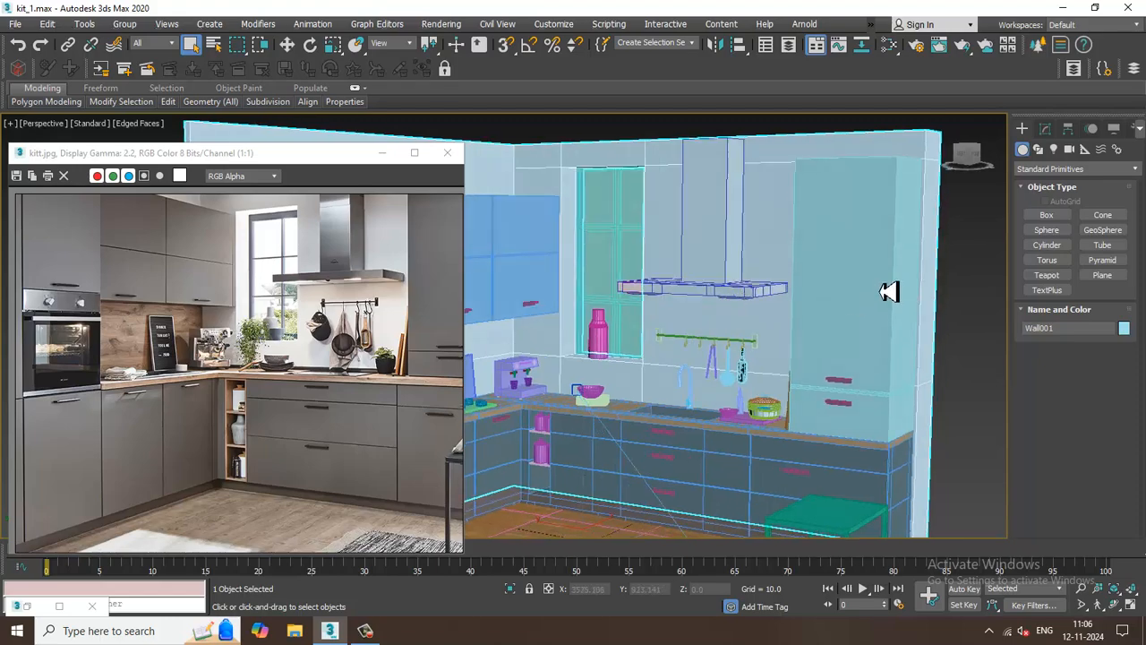
left_click(844, 276)
middle_click_drag(574, 313, 735, 289)
left_click(757, 257, "ctrl")
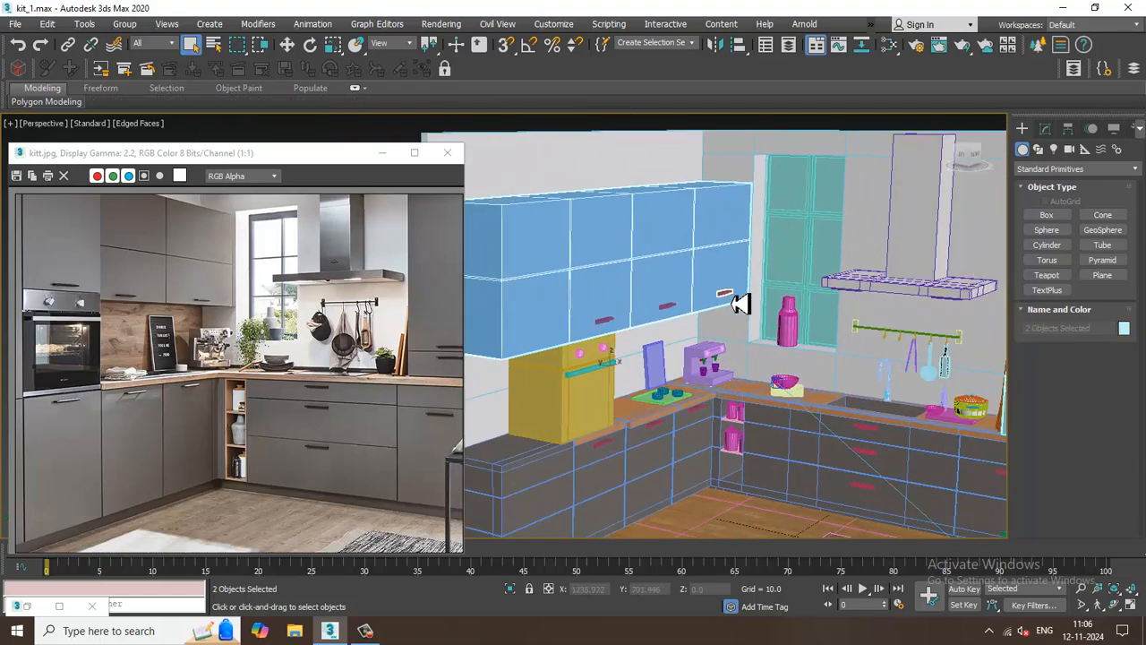
- Assign the existing dark gray V-Ray material, Material #15, to the selected cabinets and clear the selection
key("m")
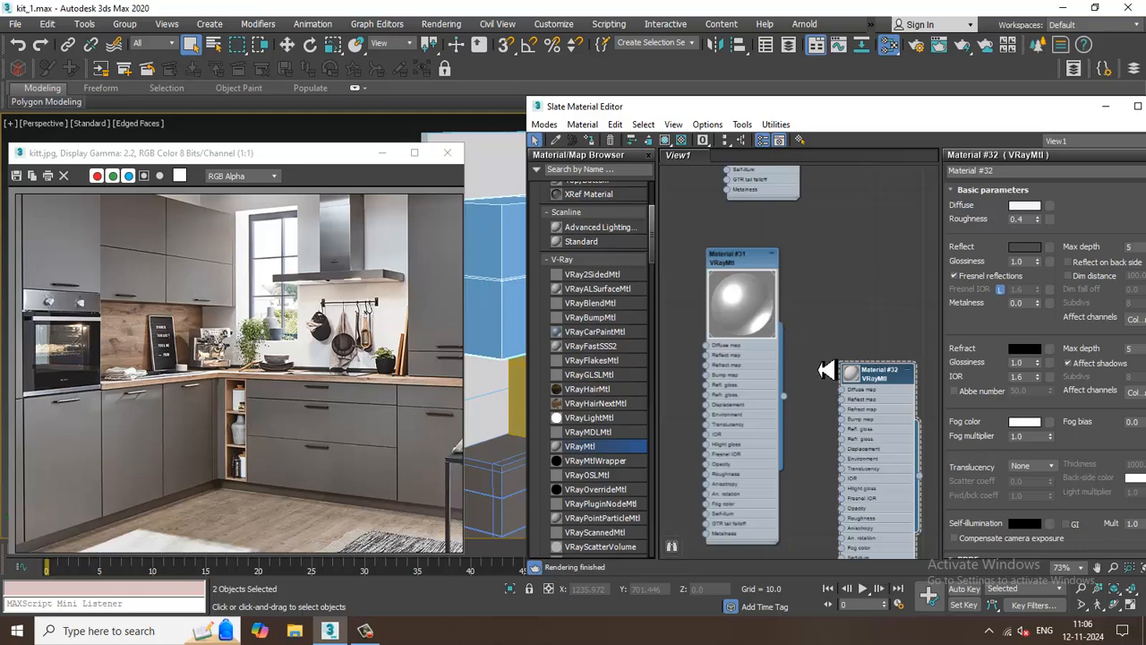
middle_click_drag(876, 412, 808, 281)
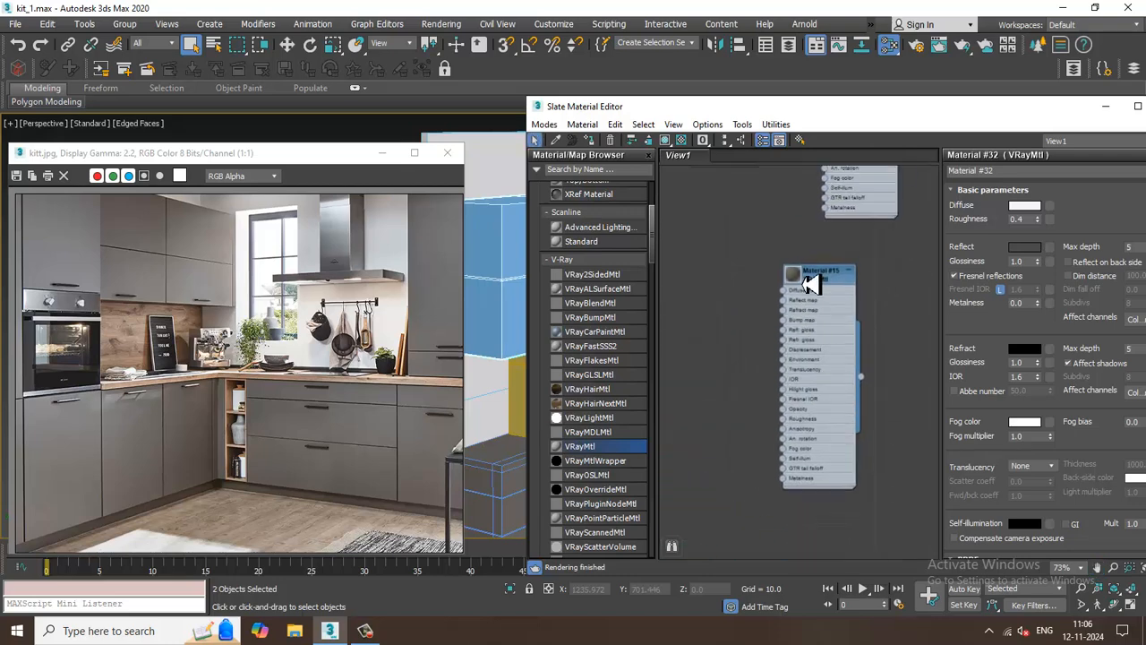
left_click(598, 140)
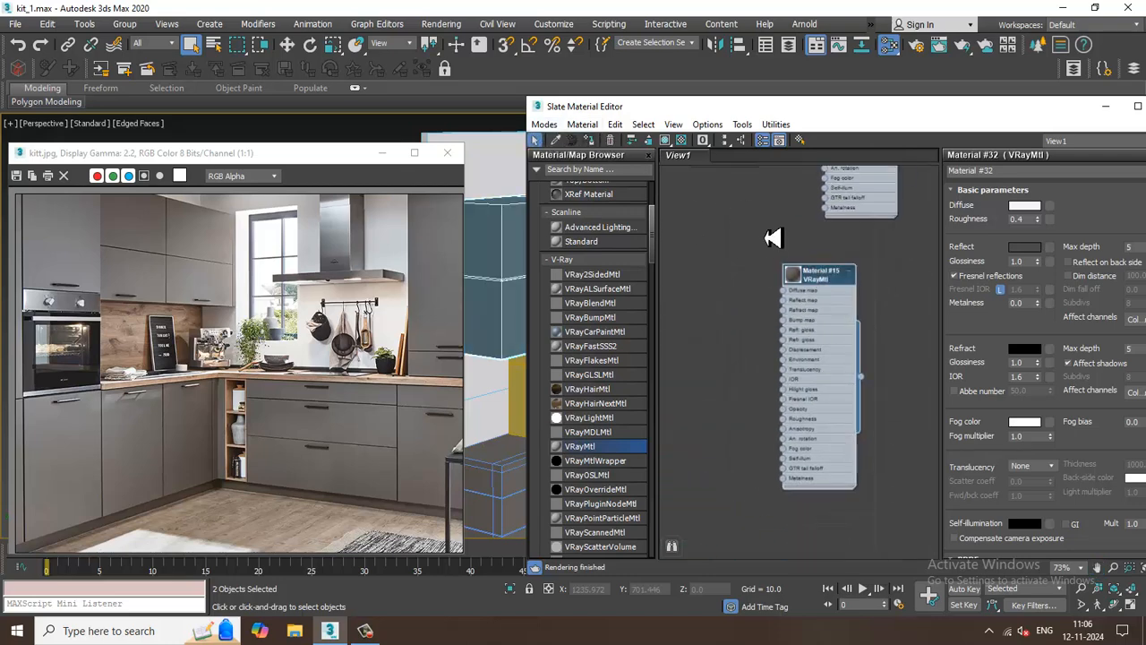
left_click(395, 134)
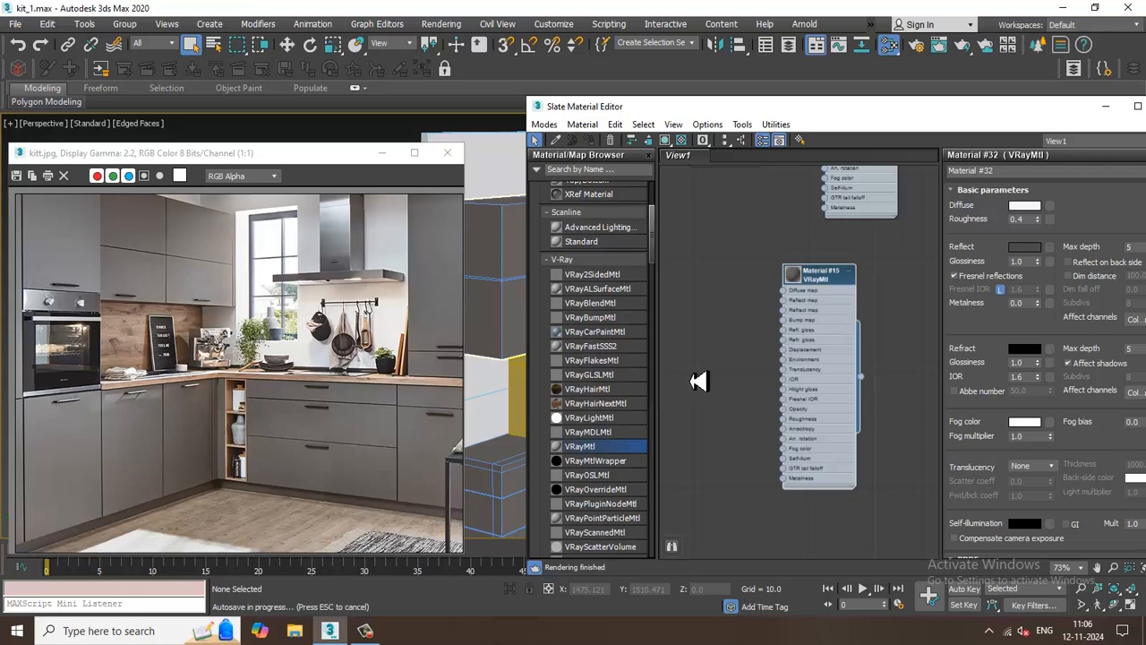
- Select the window object and, in polygon mode, select all of its glass pane faces
left_click_drag(800, 111, 770, 408)
left_click(814, 225)
scroll(760, 263, "up", 5)
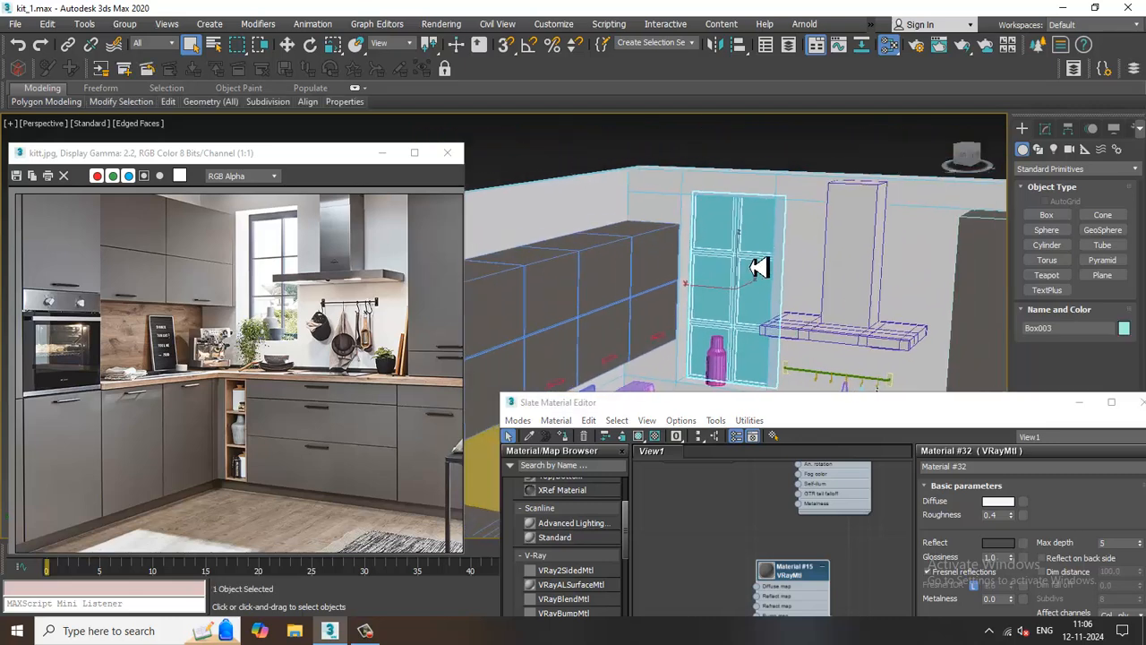
left_click(1046, 130)
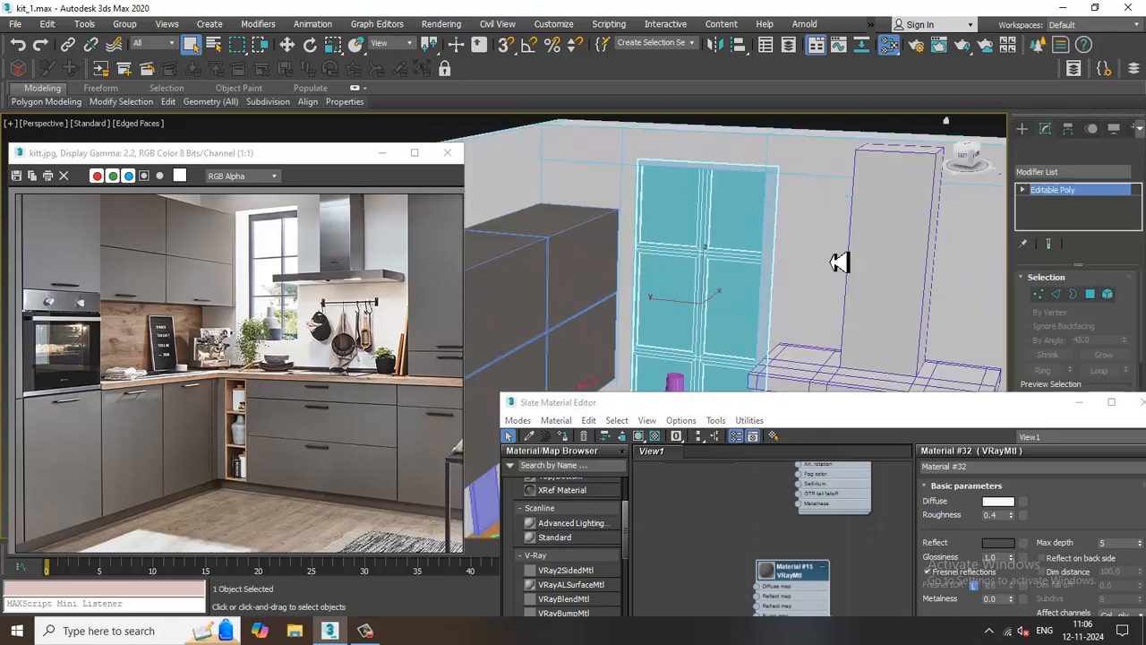
left_click(1091, 294)
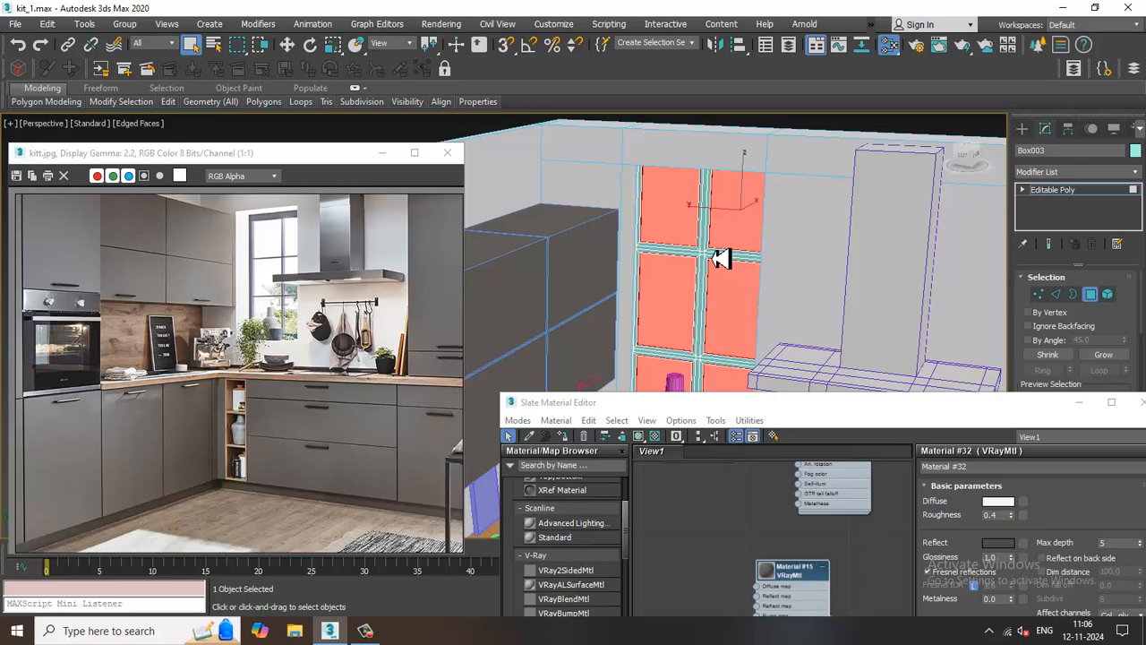
- Add a new VRayMtl material in an empty area below the existing material nodes and show its parameters
left_click_drag(813, 408, 738, 106)
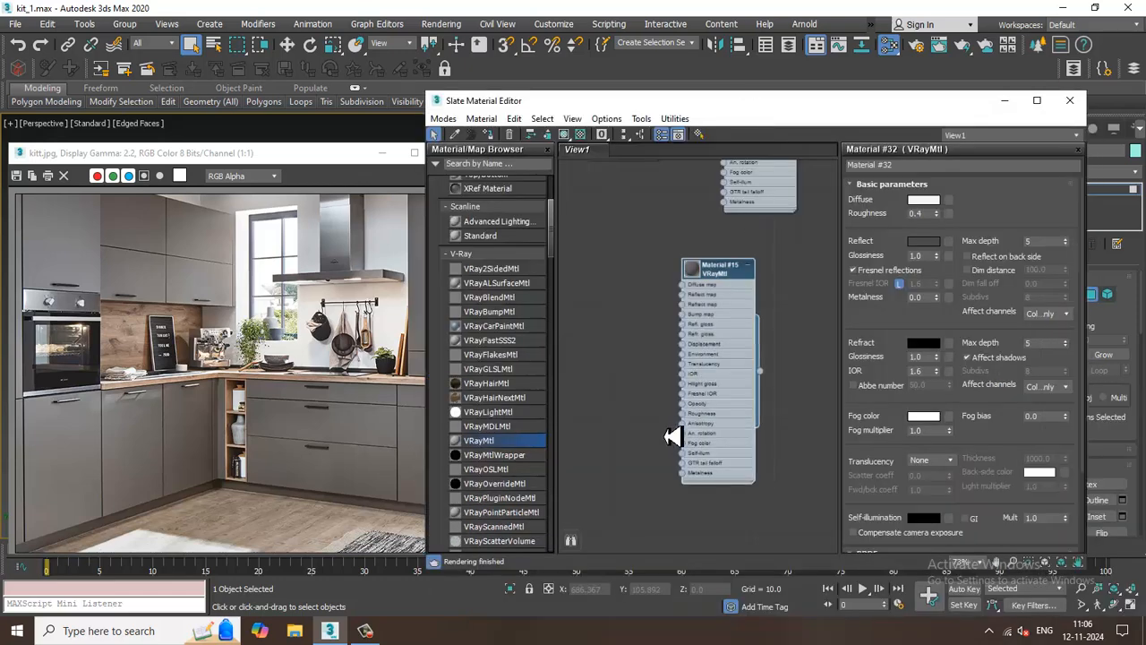
middle_click_drag(652, 466, 592, 367)
mouse_move(672, 412)
middle_mouse_down()
mouse_move(671, 281)
mouse_move(715, 288)
middle_mouse_up()
middle_click_drag(719, 484, 724, 363)
scroll(724, 364, "down", 1)
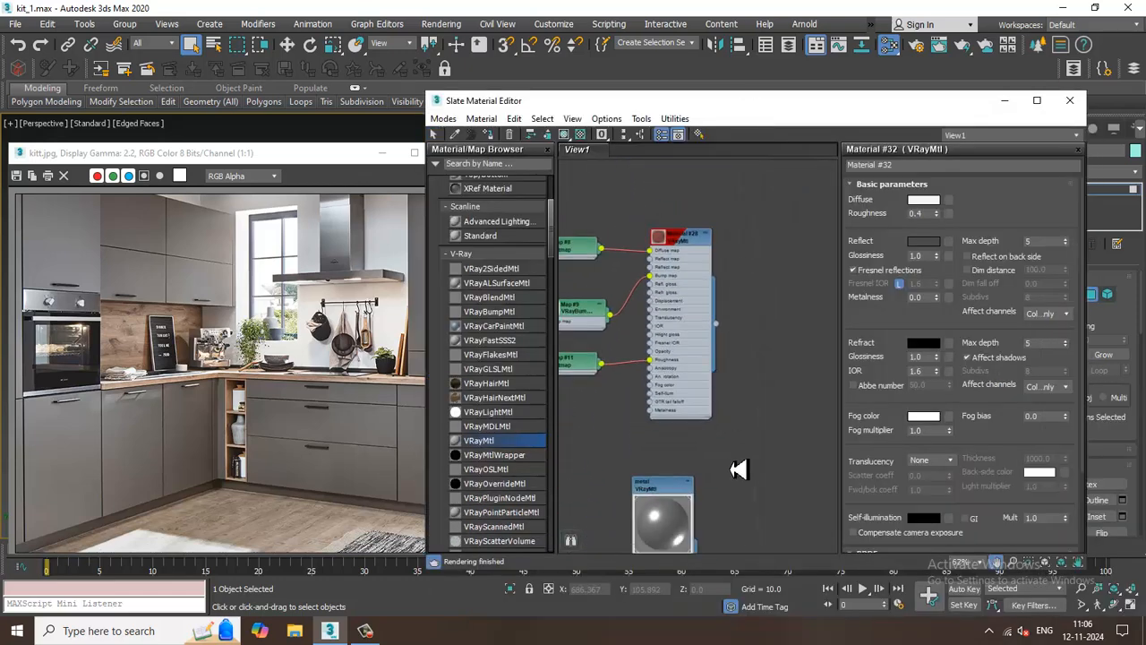
mouse_move(740, 471)
middle_mouse_down()
mouse_move(740, 241)
mouse_move(777, 196)
middle_mouse_up()
middle_click_drag(722, 427, 732, 263)
middle_click_drag(759, 412, 753, 126)
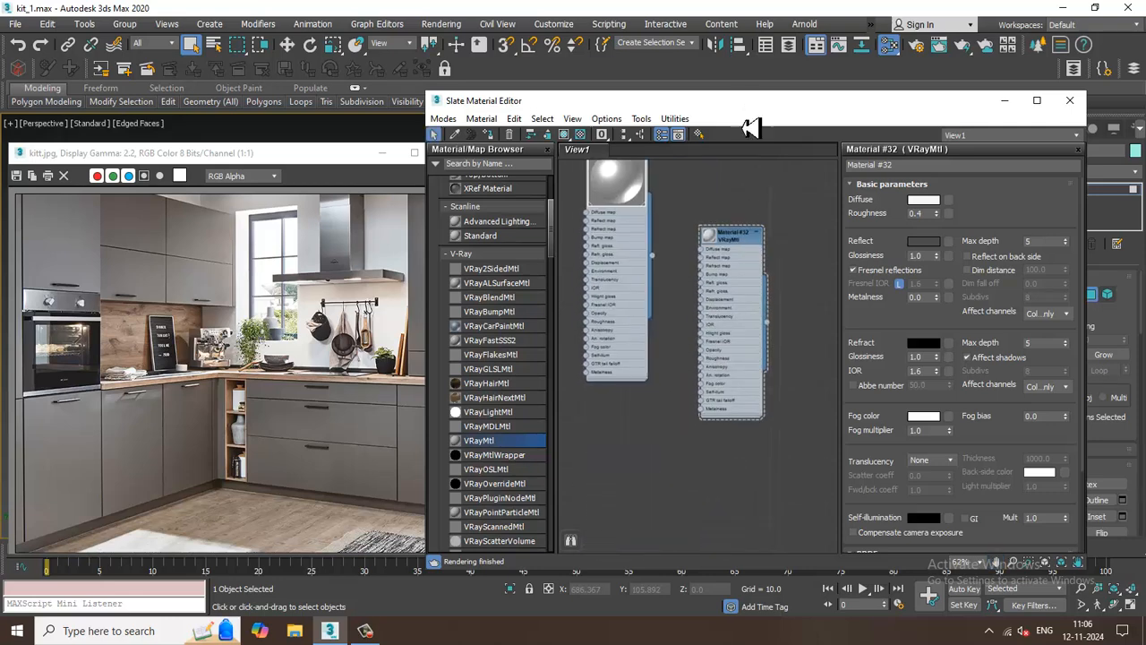
scroll(734, 323, "down", 1)
middle_click_drag(763, 385, 764, 285)
left_click_drag(570, 440, 648, 361)
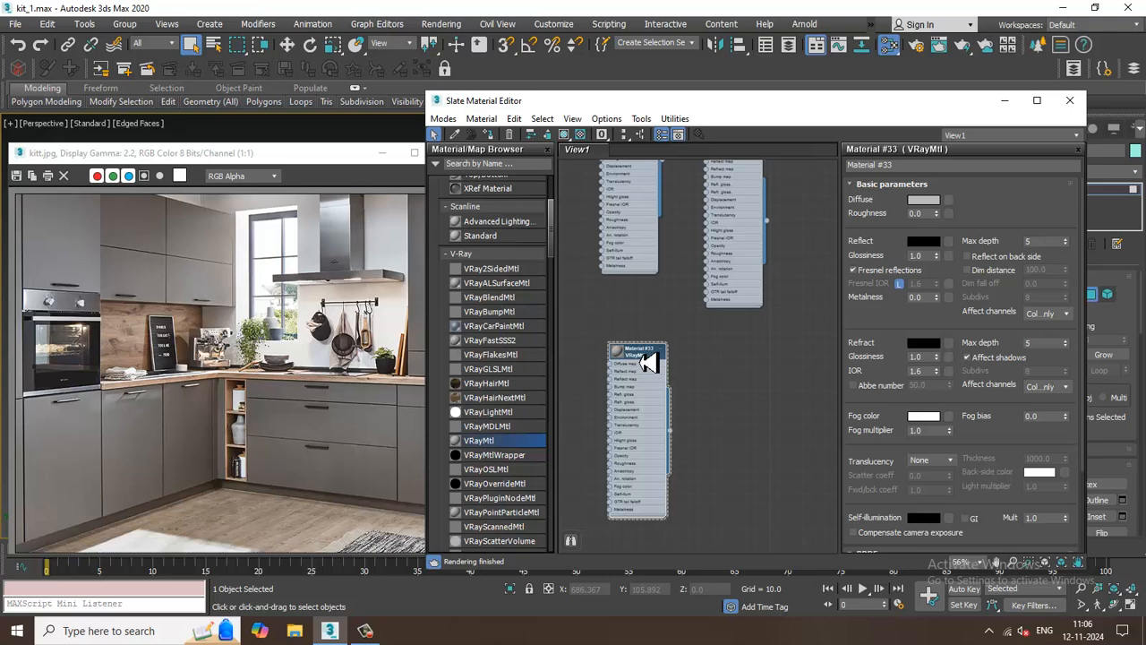
- Set the new material's diffuse color to a light gray of 225
left_click(923, 200)
left_click_drag(583, 285, 588, 328)
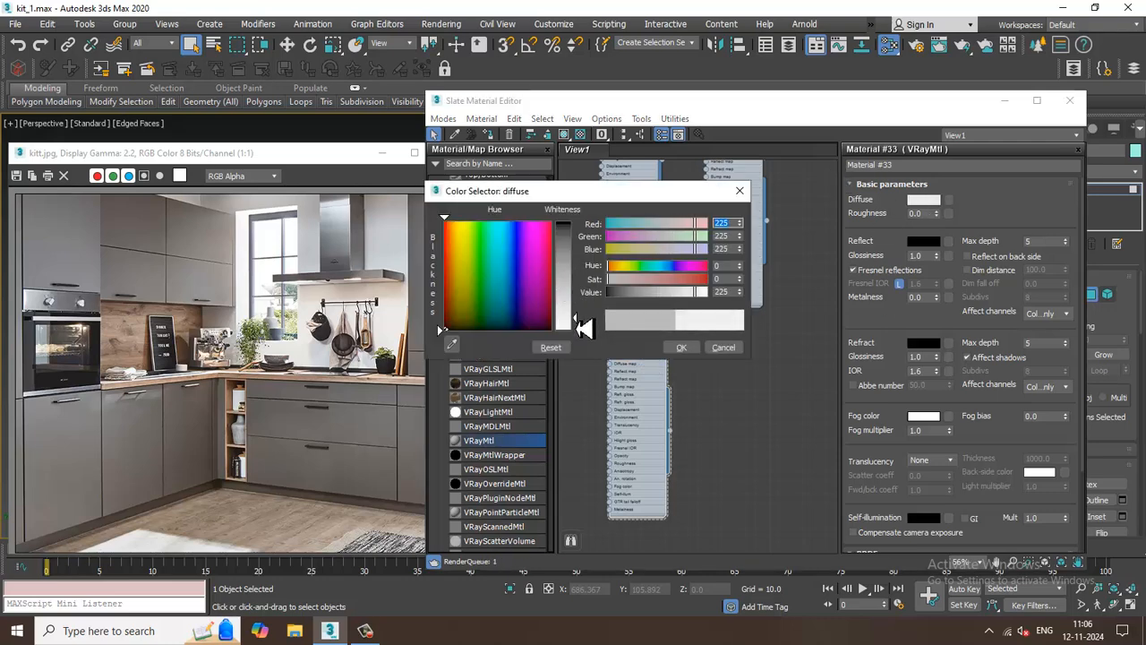
left_click(682, 347)
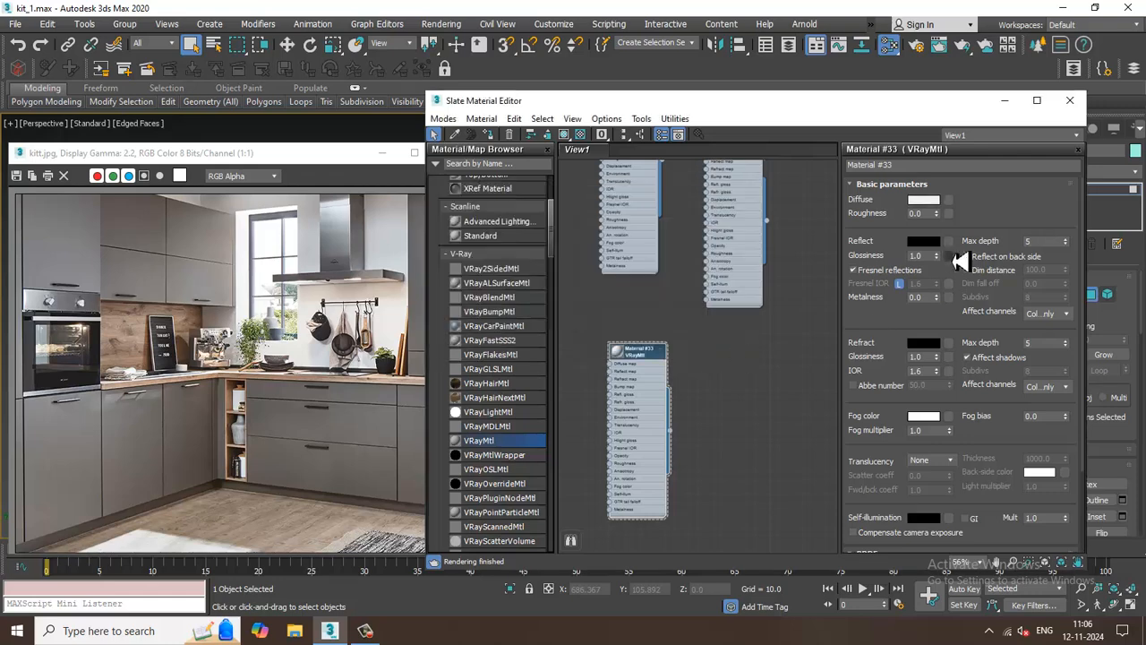
- Set the material's refraction color to pure white, 255, and assign it to the selected window panes
left_click(922, 345)
left_click_drag(580, 271, 582, 329)
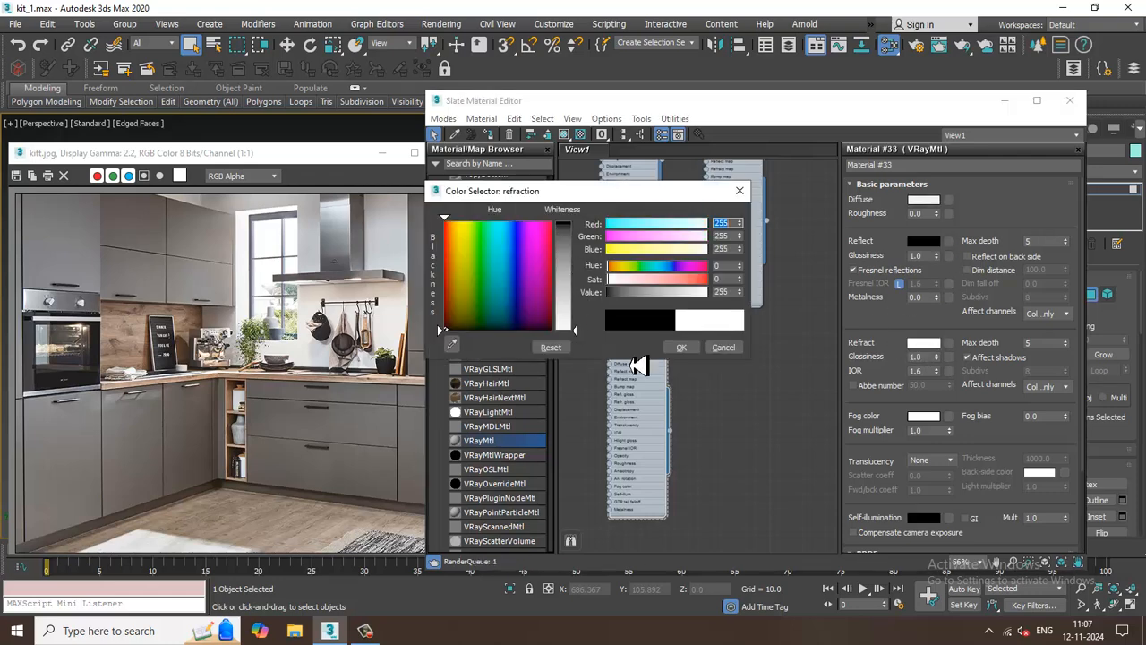
left_click(682, 347)
left_click(1070, 99)
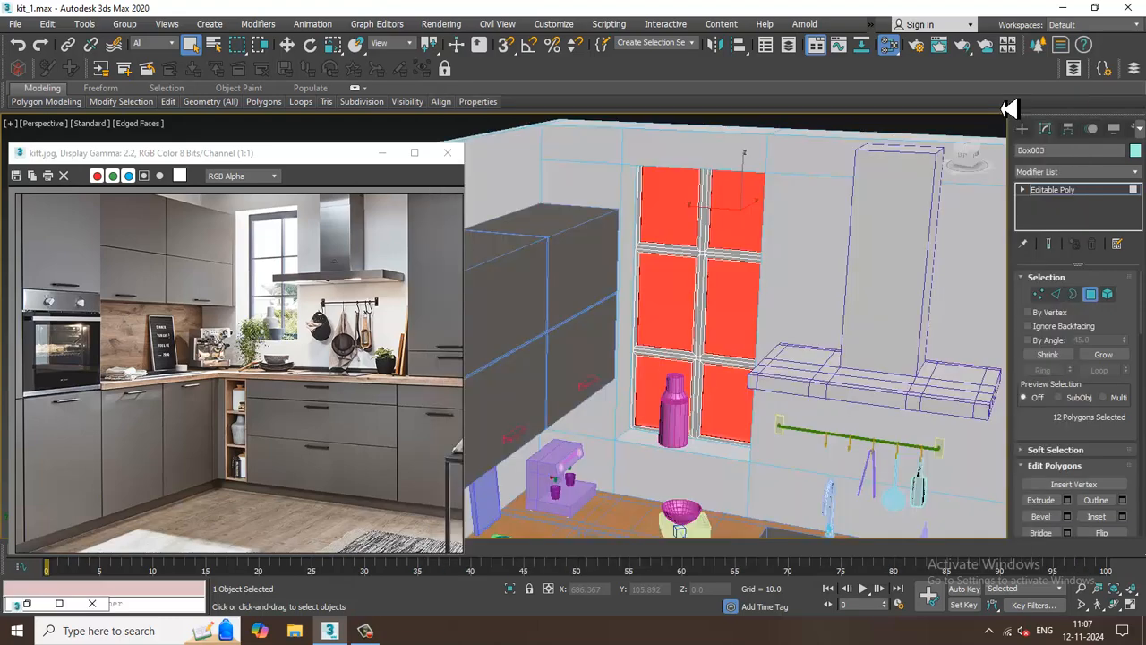
- Invert the polygon selection to pick the window frame and rename the pane material to glass
middle_click_drag(860, 287, 772, 275, "alt")
key("ctrl+i")
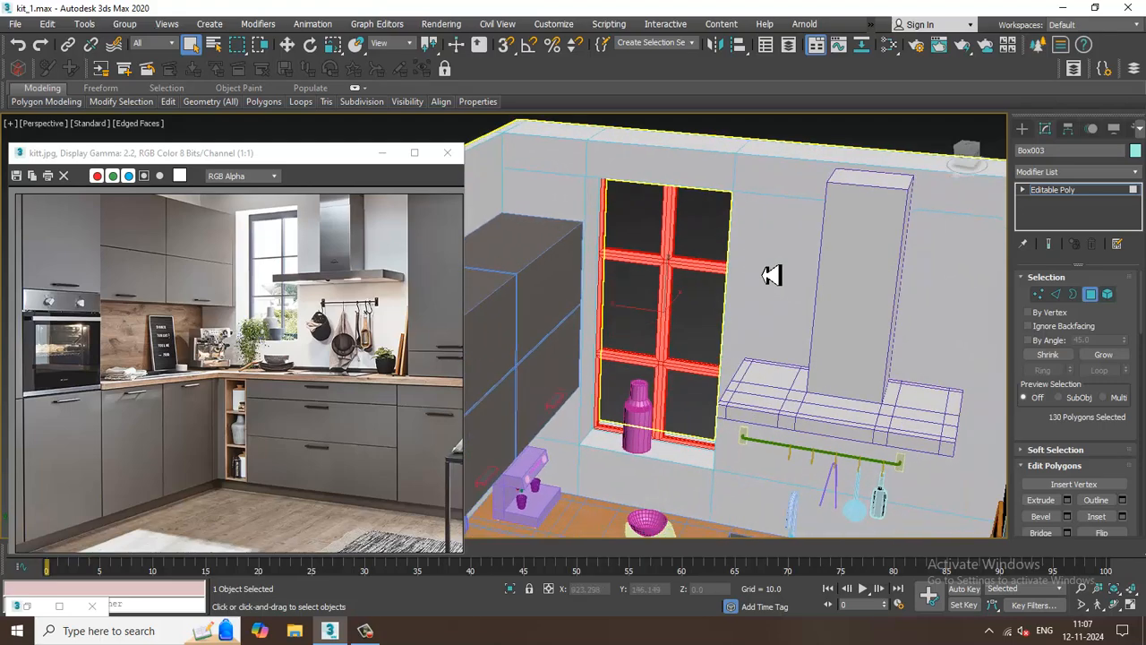
key("m")
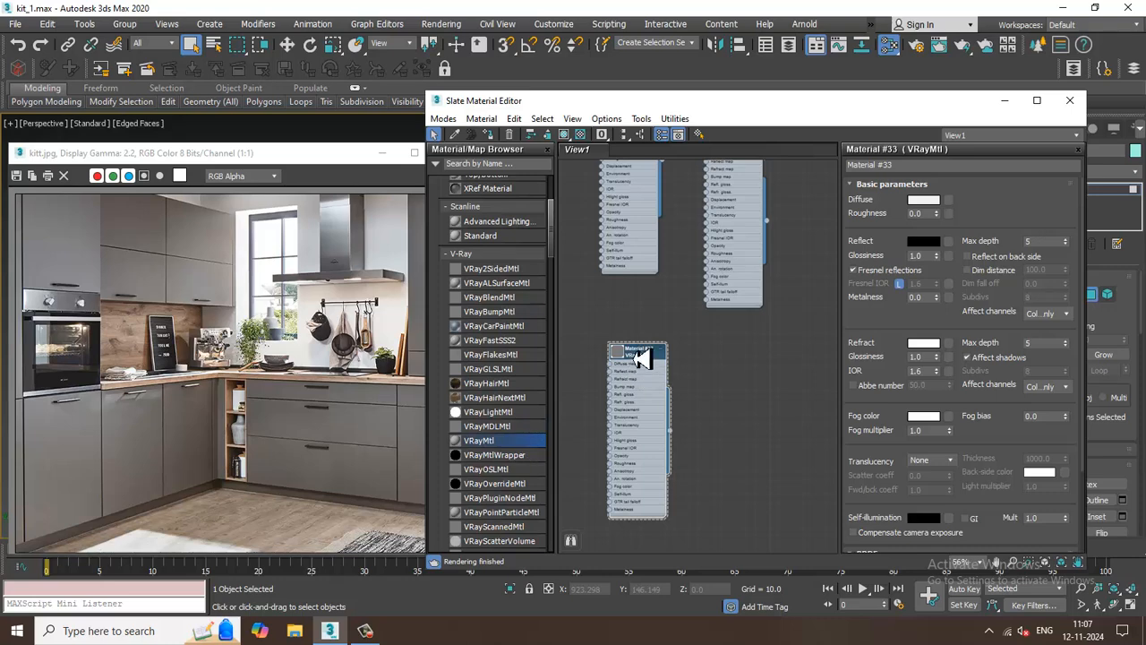
left_click(908, 167)
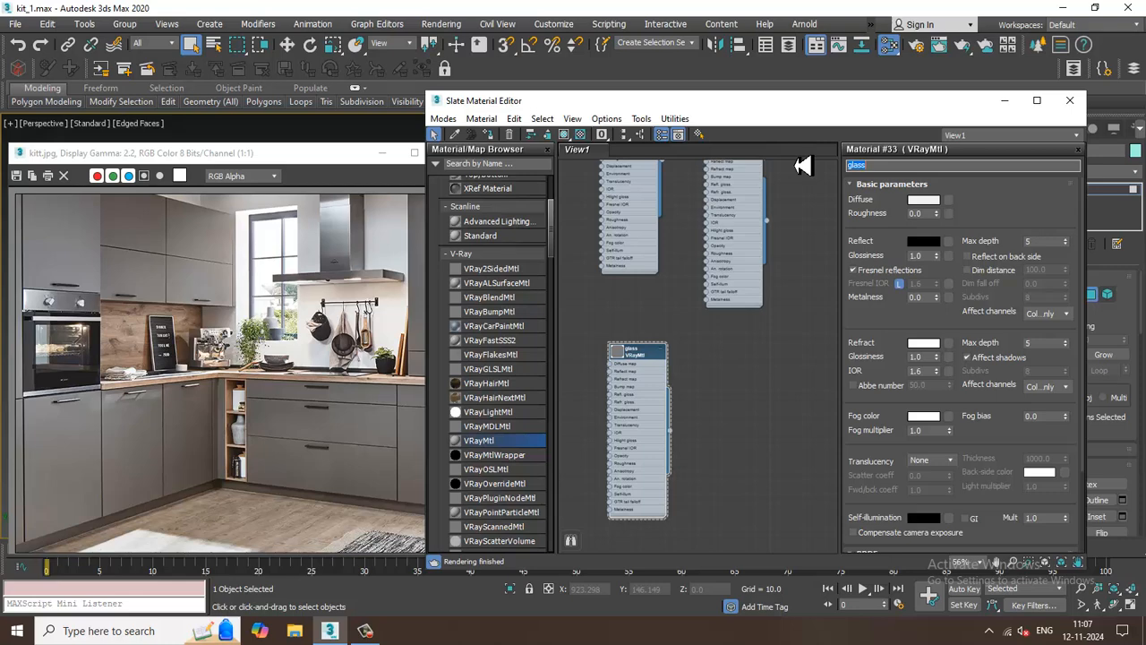
- Add another VRayMtl material beside the glass one and set its diffuse color to a near-black 3
left_click(494, 444)
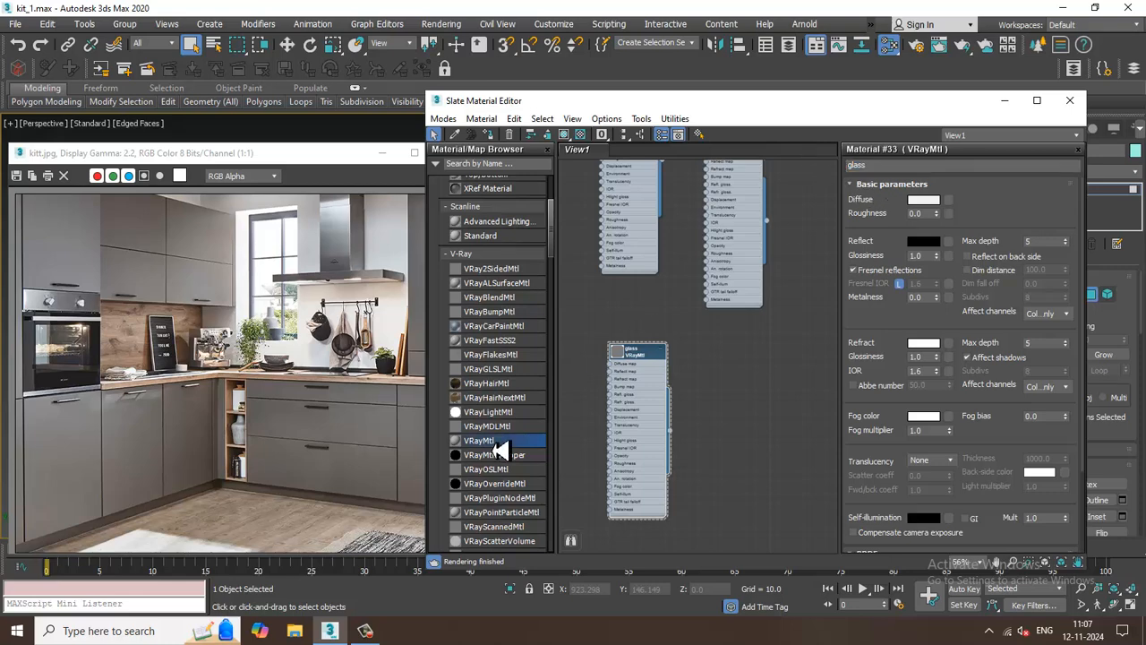
left_click_drag(812, 371, 778, 374)
double_click(778, 375)
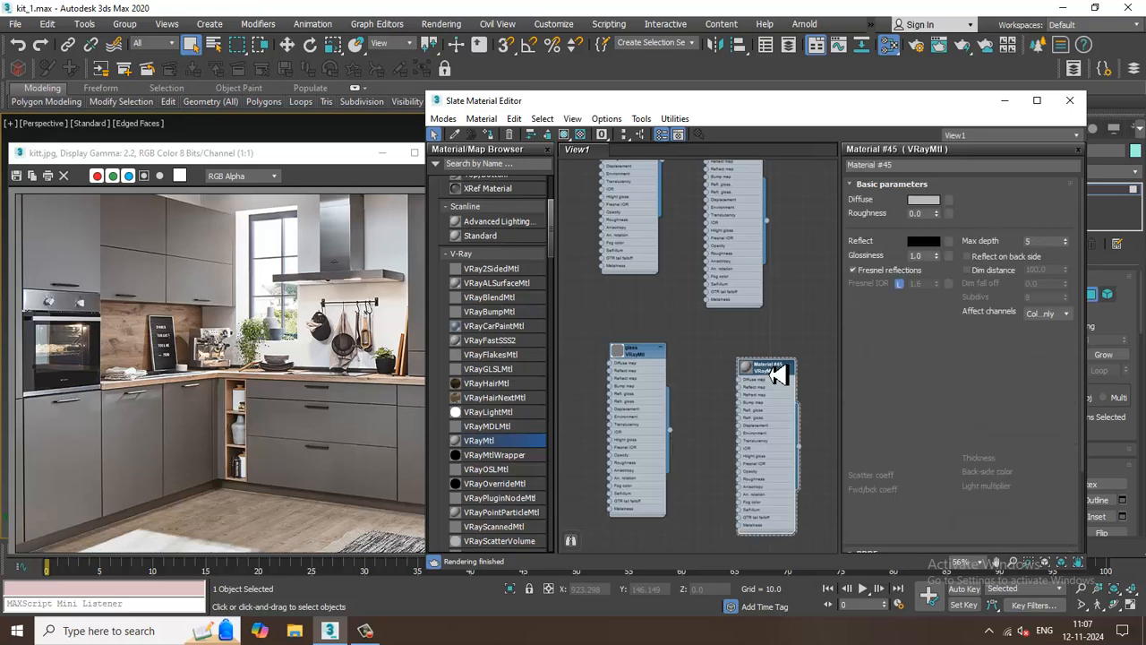
left_click(927, 200)
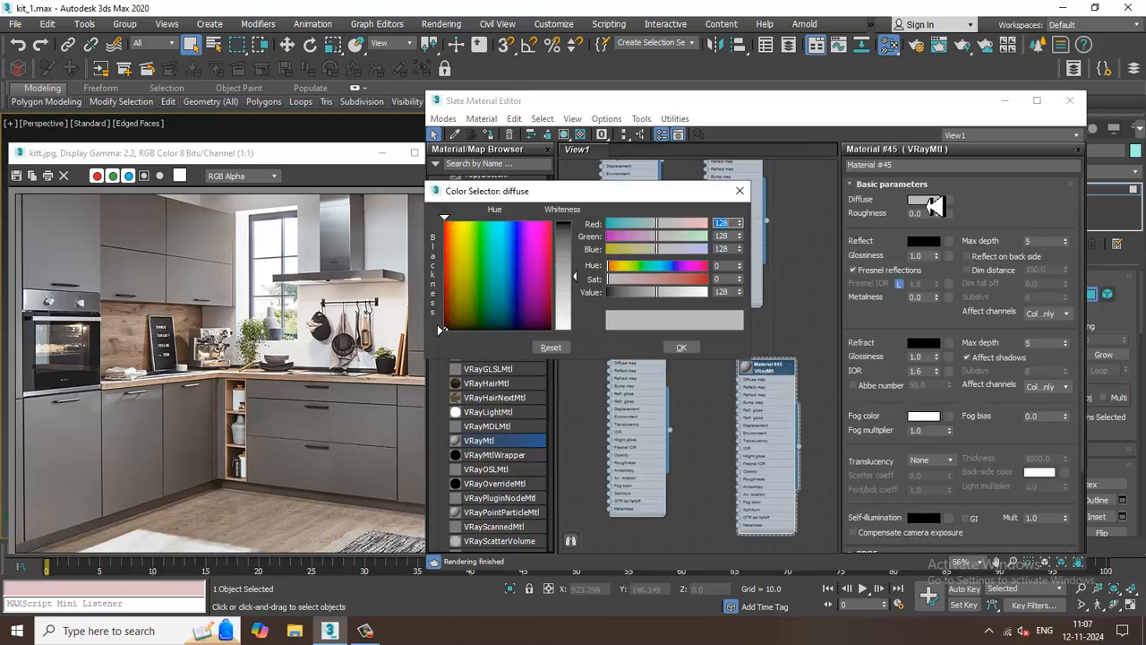
left_click_drag(594, 302, 589, 233)
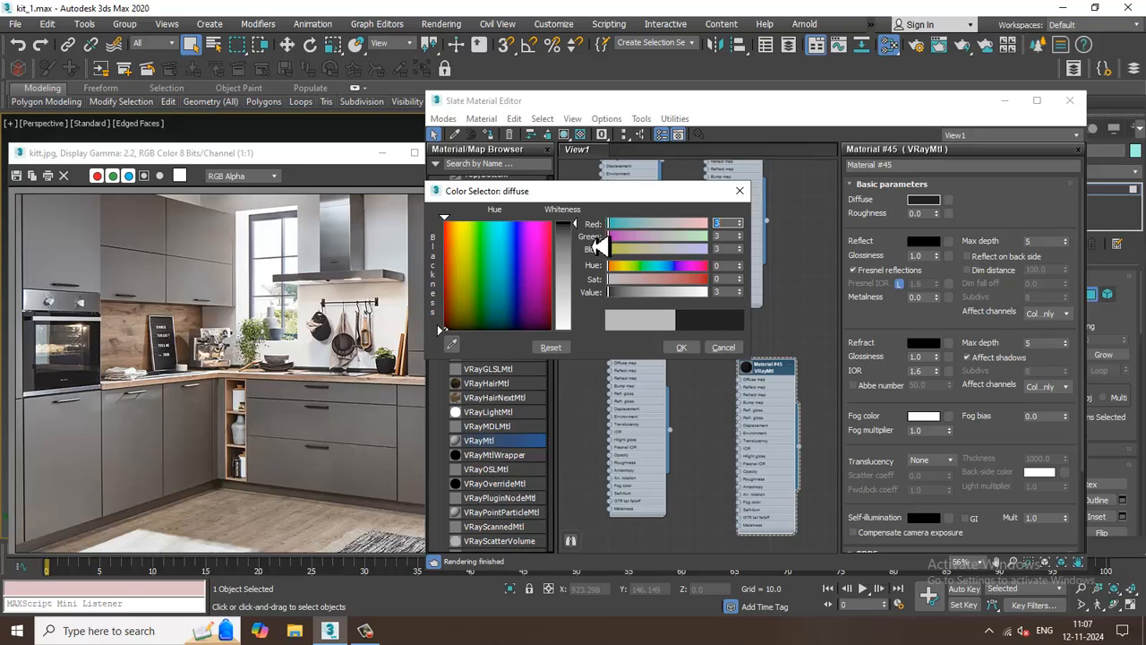
left_click(681, 347)
- Set the near-black material's reflection color to gray 79 and its reflection glossiness to 0.8
left_click(923, 241)
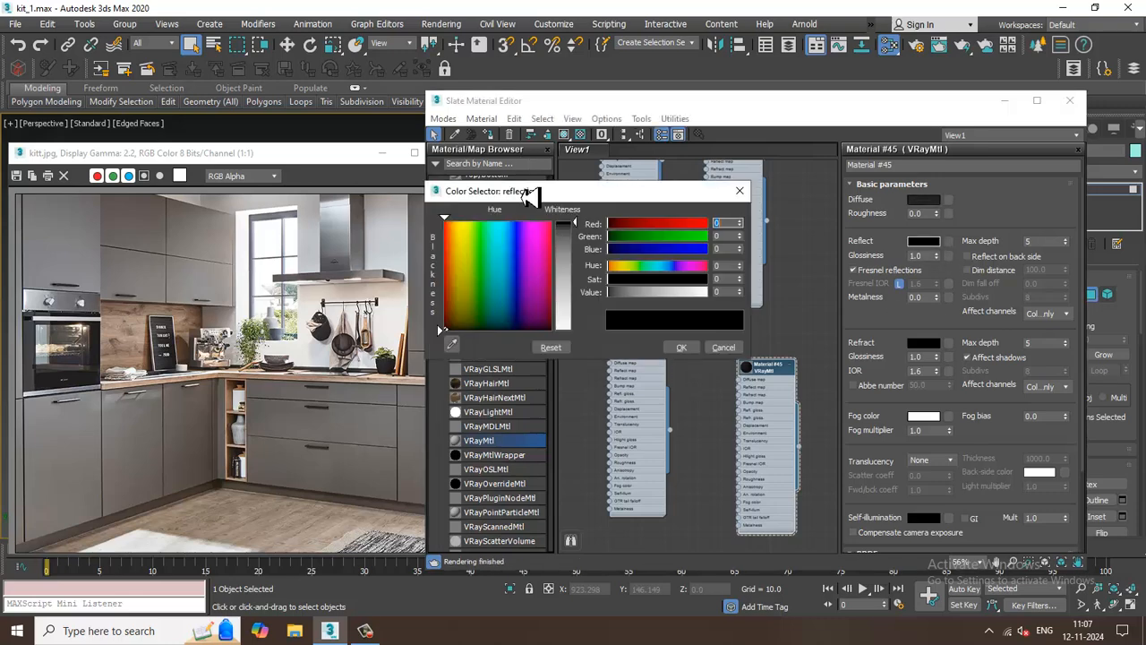
left_click_drag(584, 238, 591, 266)
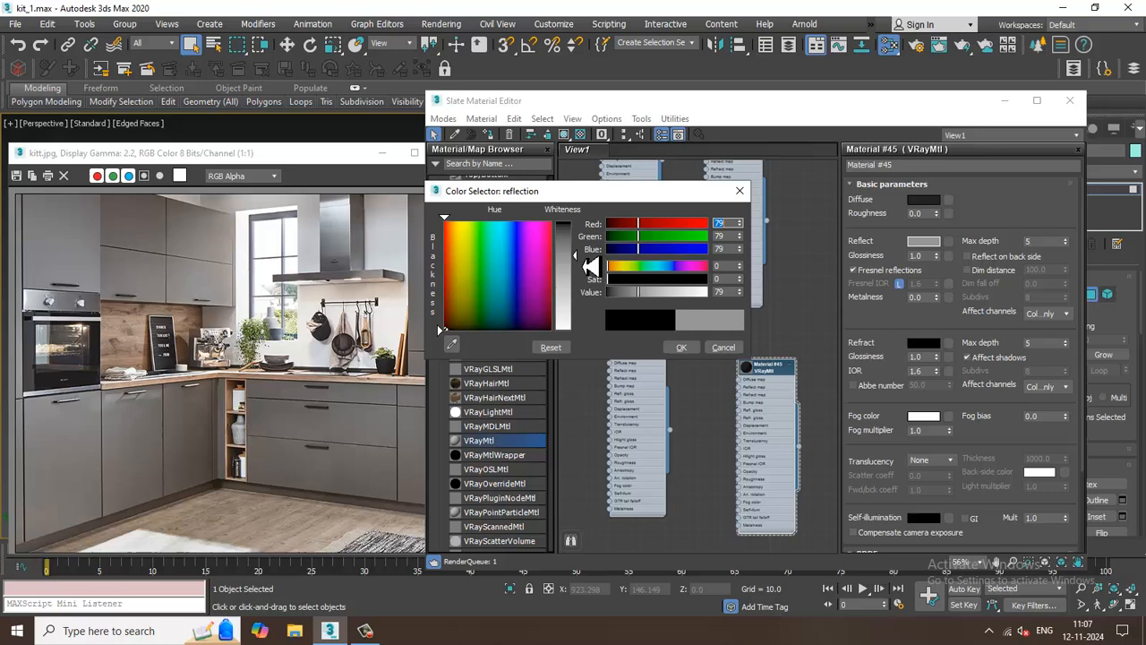
left_click(681, 348)
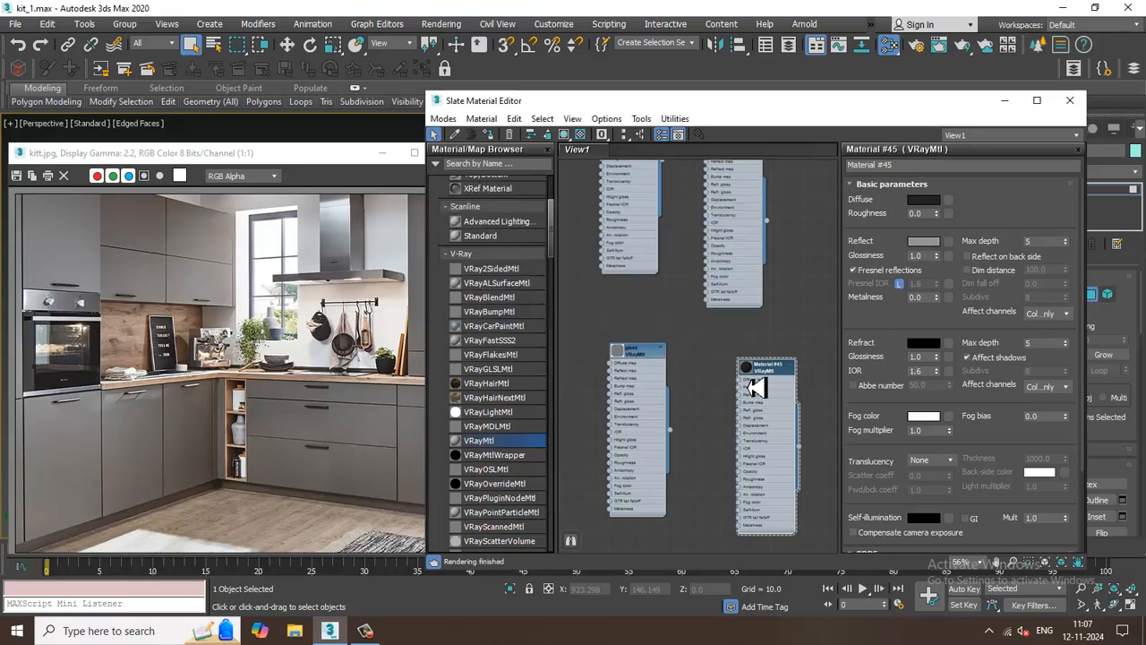
left_click(937, 259)
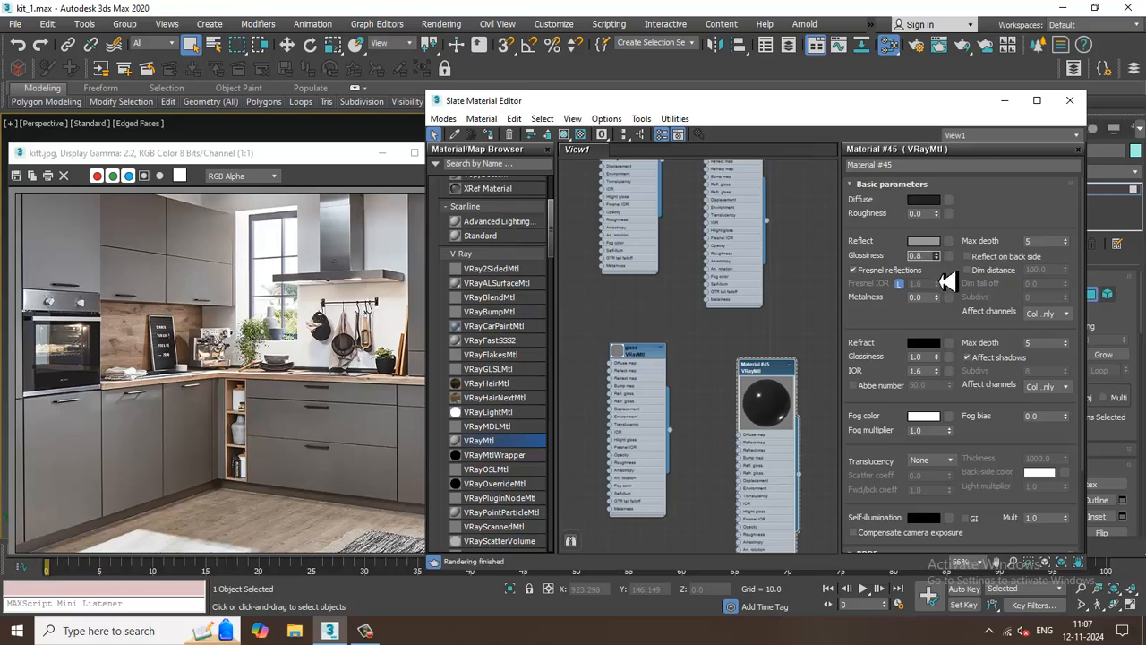
- Adjust the material's reflection max depth and Fresnel IOR lock, and assign it to the selected window frame polygons
left_click(1066, 239)
left_click(1066, 239)
left_click(899, 284)
left_click(1004, 101)
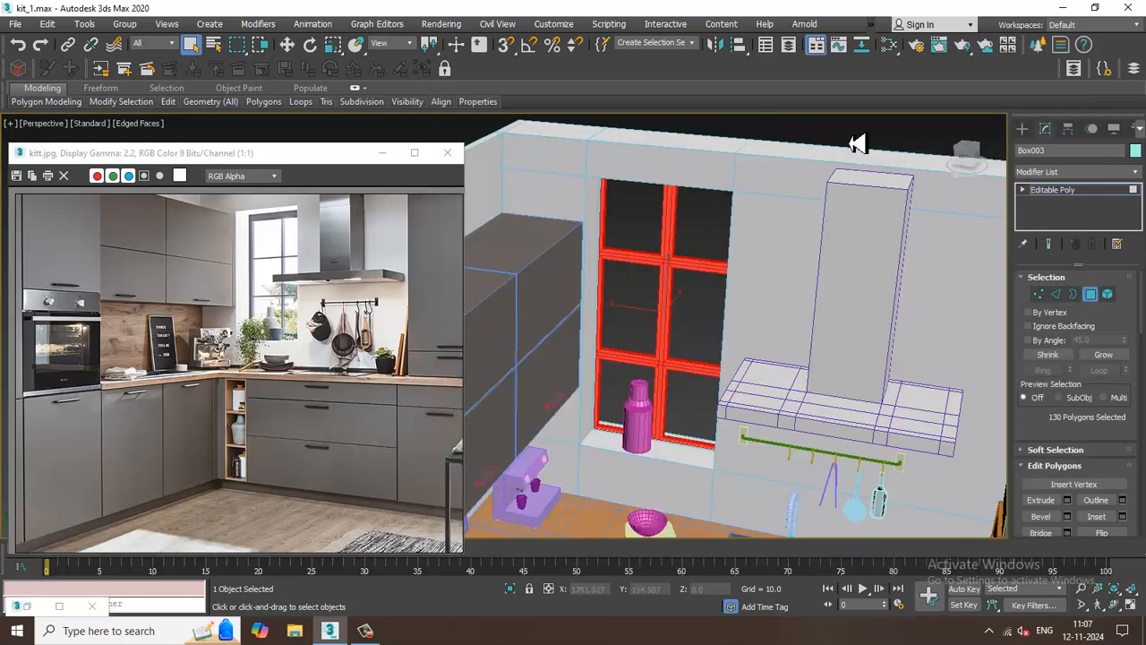
- Leave polygon editing on the window, save the scene and deselect everything
left_click(1110, 191)
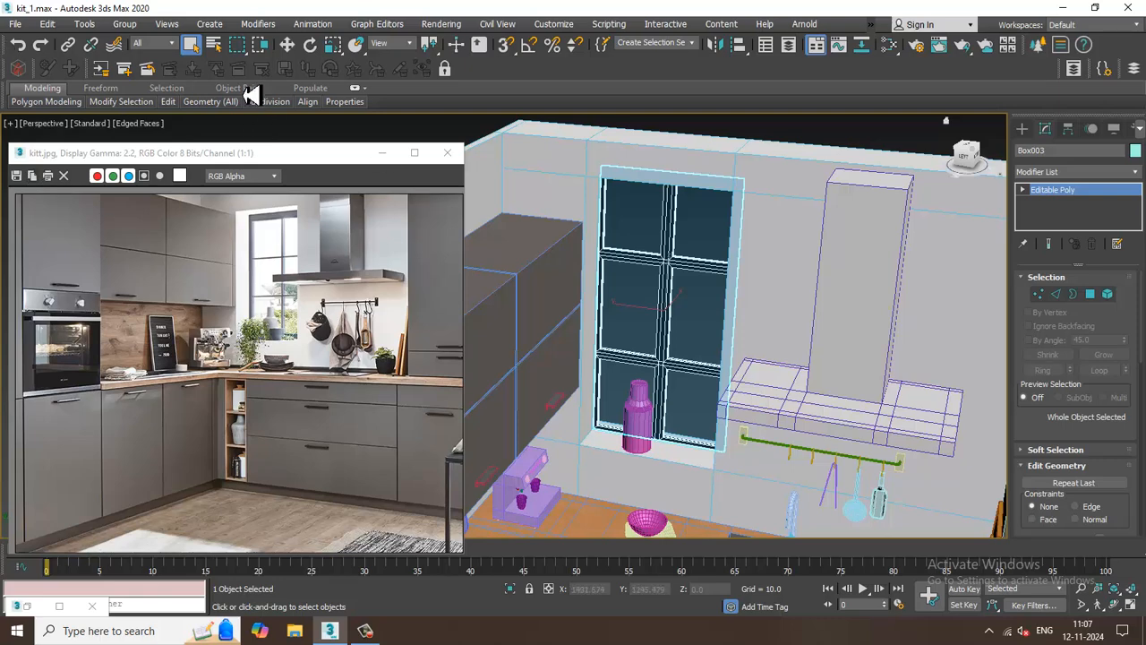
left_click(15, 25)
left_click(55, 136)
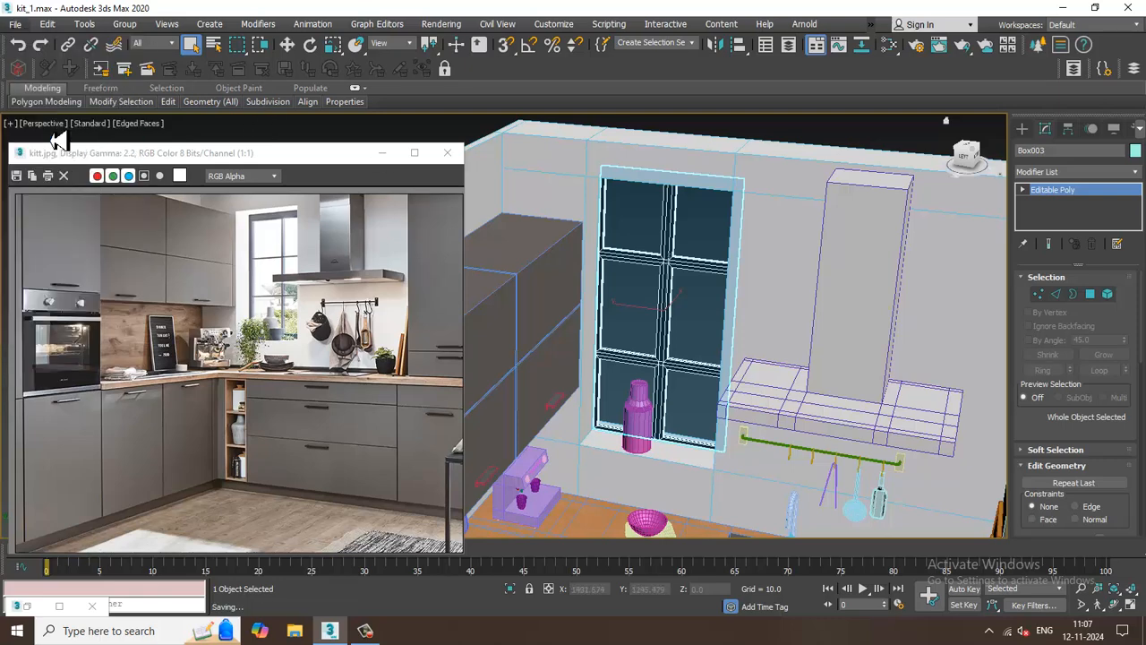
left_click(842, 148)
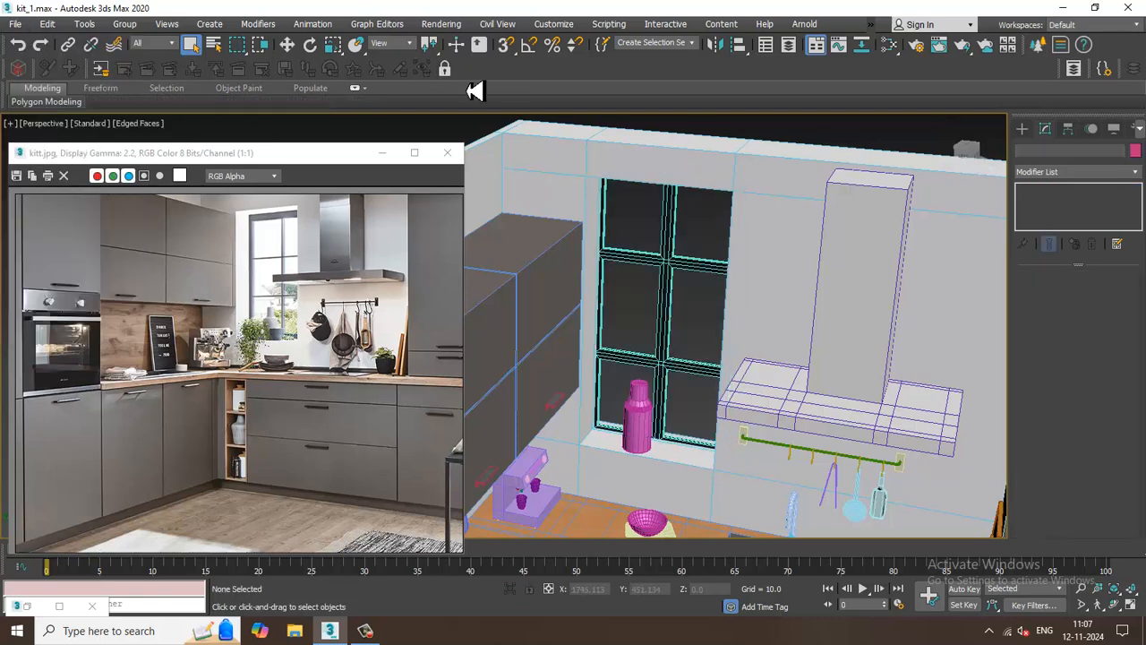
- Open the render setup and set the V-Ray image filter to Catmull-Rom
left_click(441, 24)
left_click(527, 105)
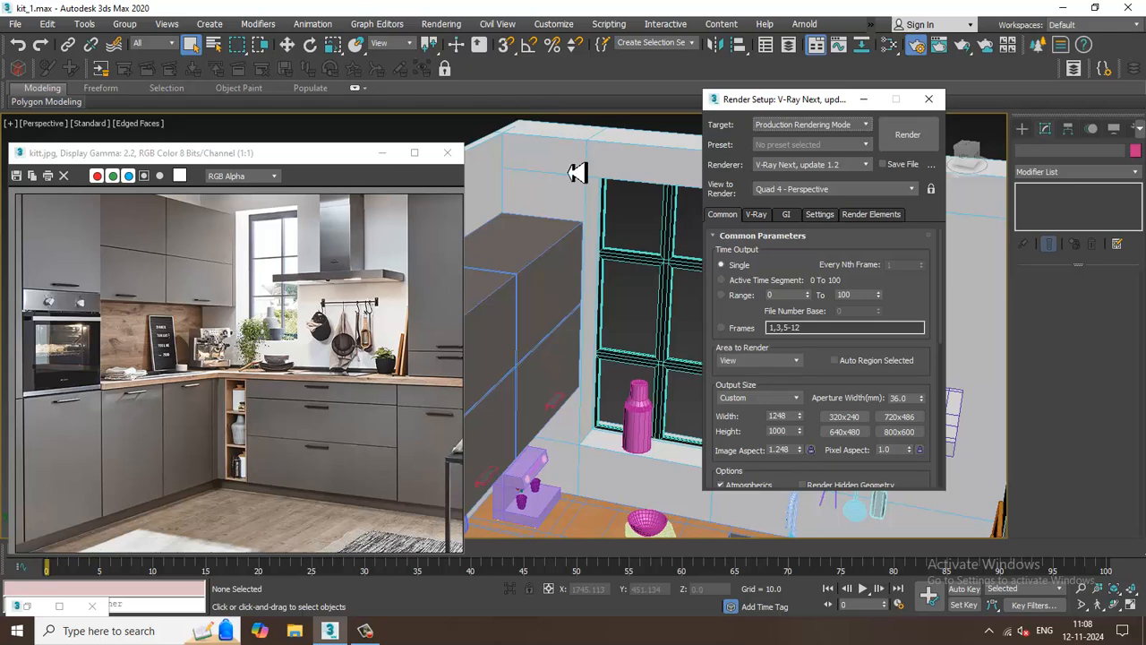
left_click(757, 215)
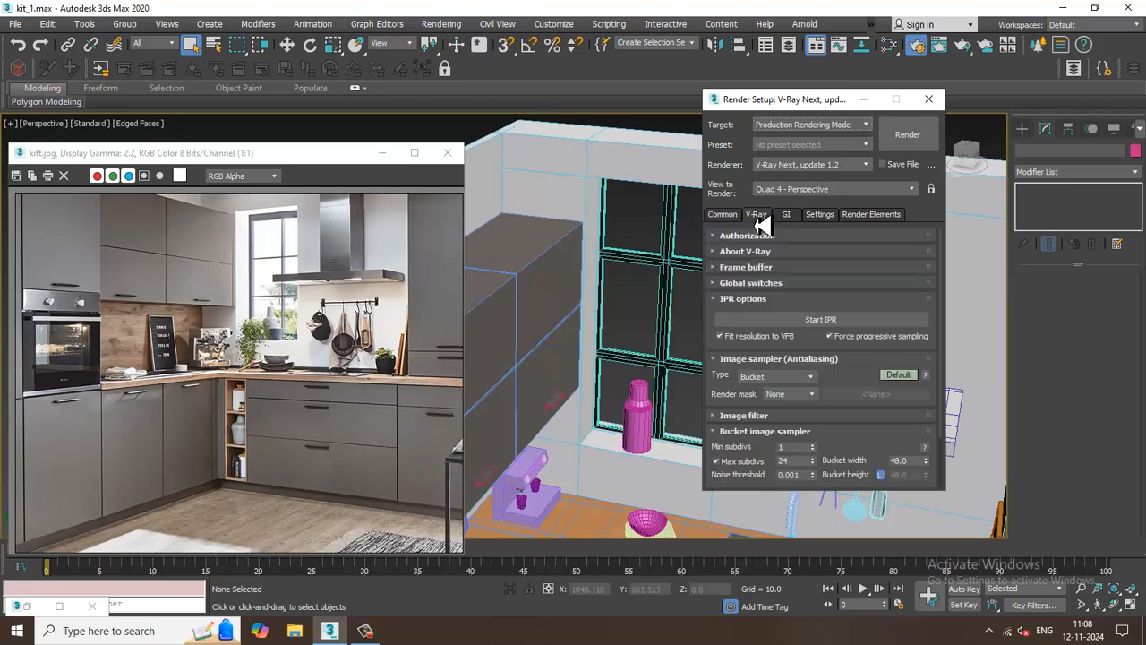
left_click(776, 414)
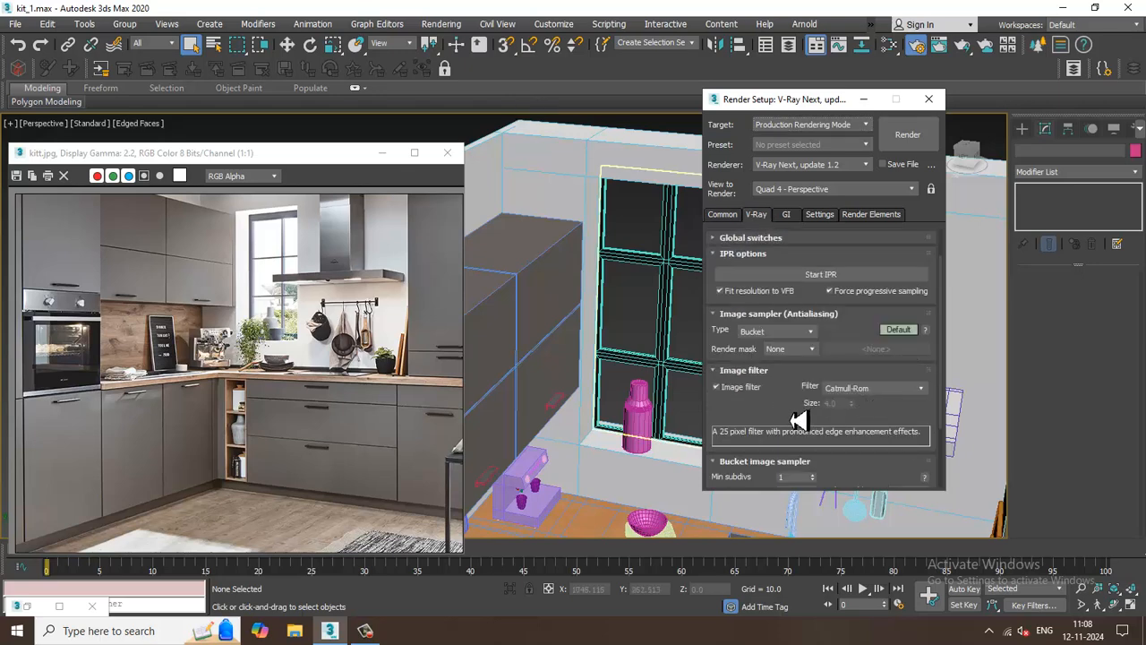
scroll(797, 419, "down", 3)
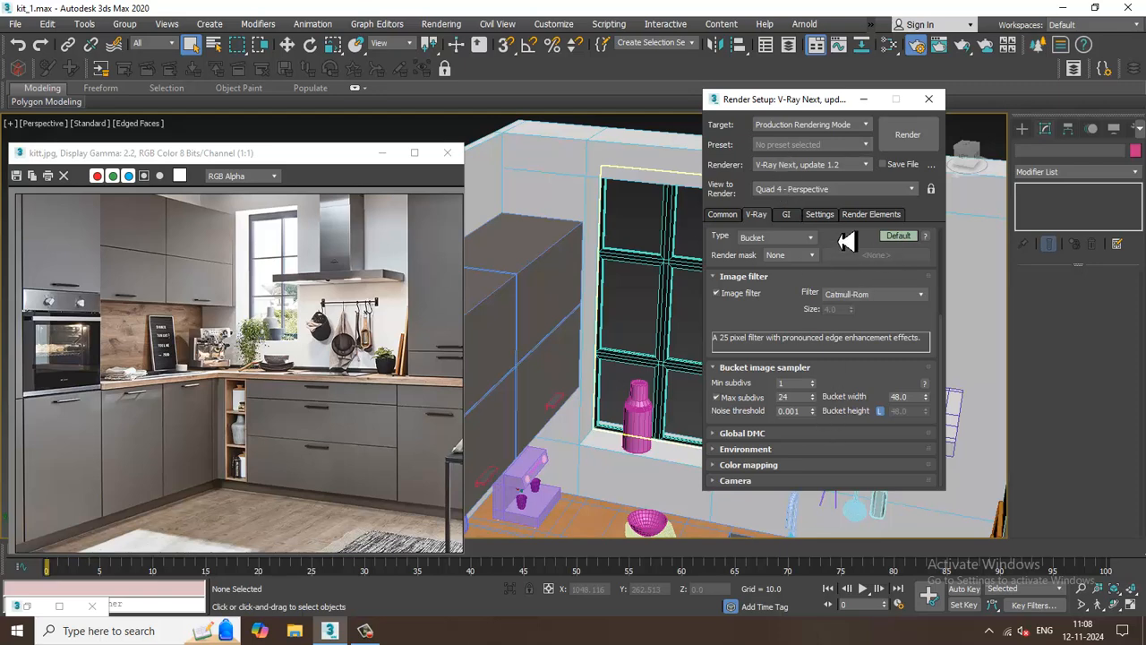
- Set the primary global illumination engine to Irradiance map, with Light cache as the secondary engine
left_click(786, 215)
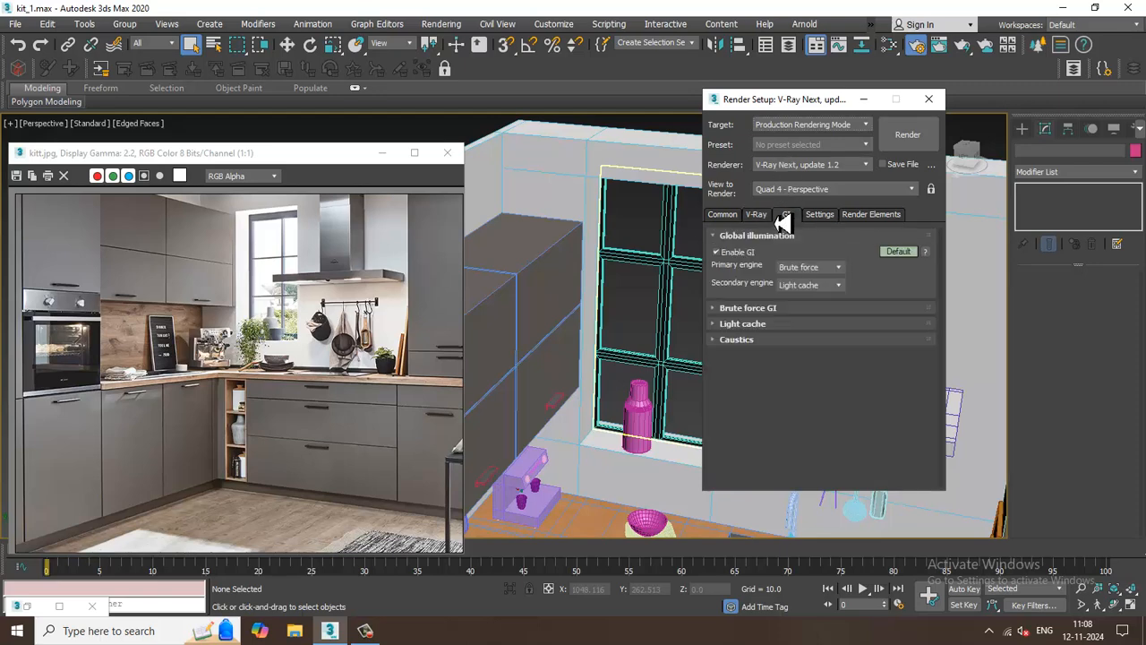
left_click(824, 285)
left_click(826, 299)
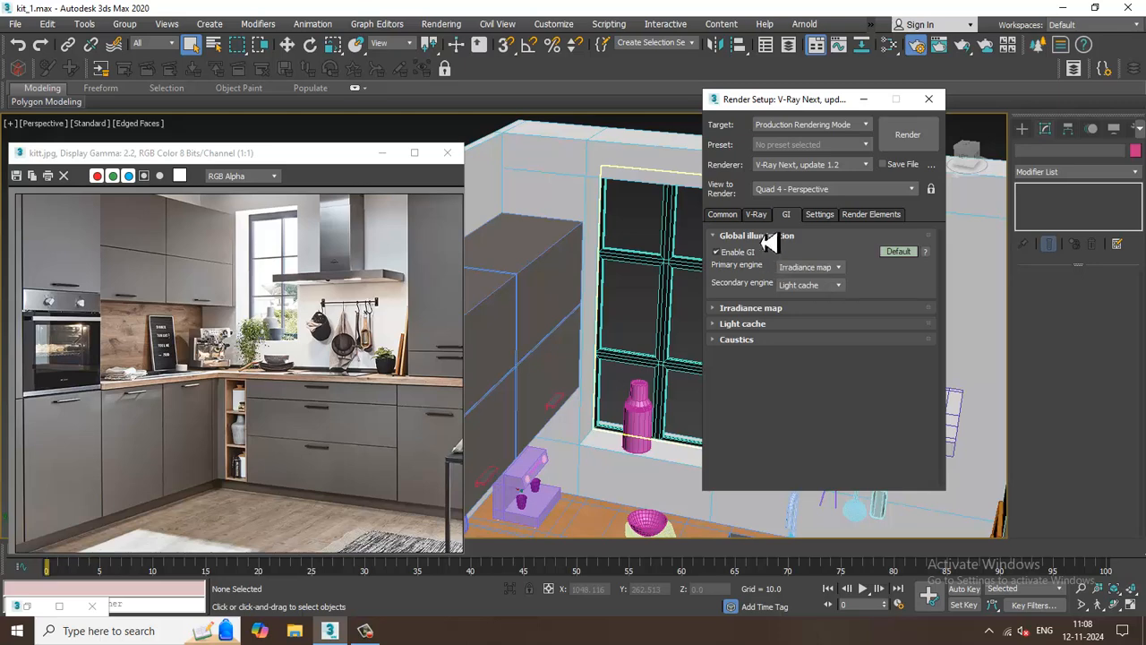
- Set the V-Ray color mapping type to Exponential
left_click(757, 217)
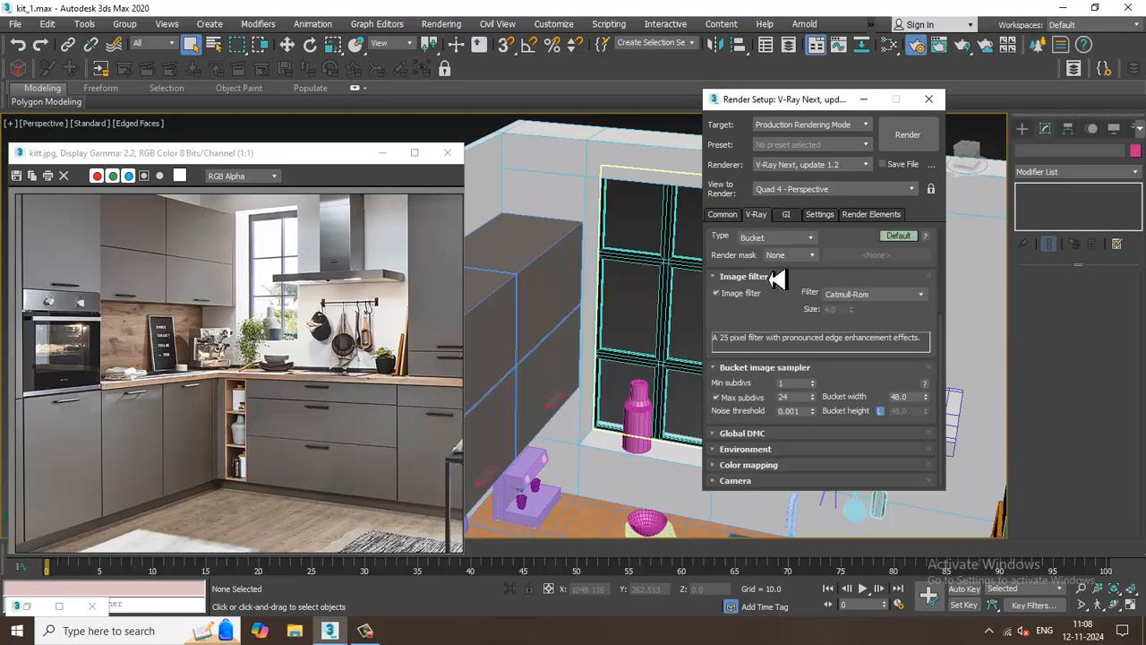
left_click(757, 466)
left_click(775, 437)
left_click(779, 449)
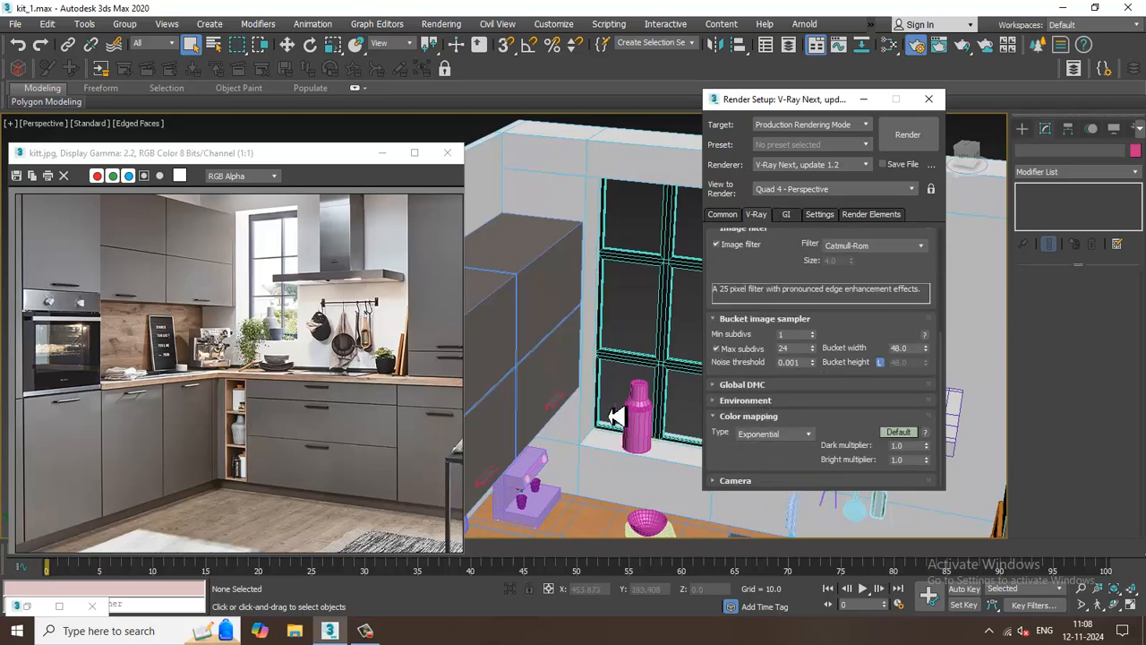
- Run a test render of the kitchen corner in the perspective view and close the frame buffer
middle_click_drag(611, 415, 518, 327, "alt")
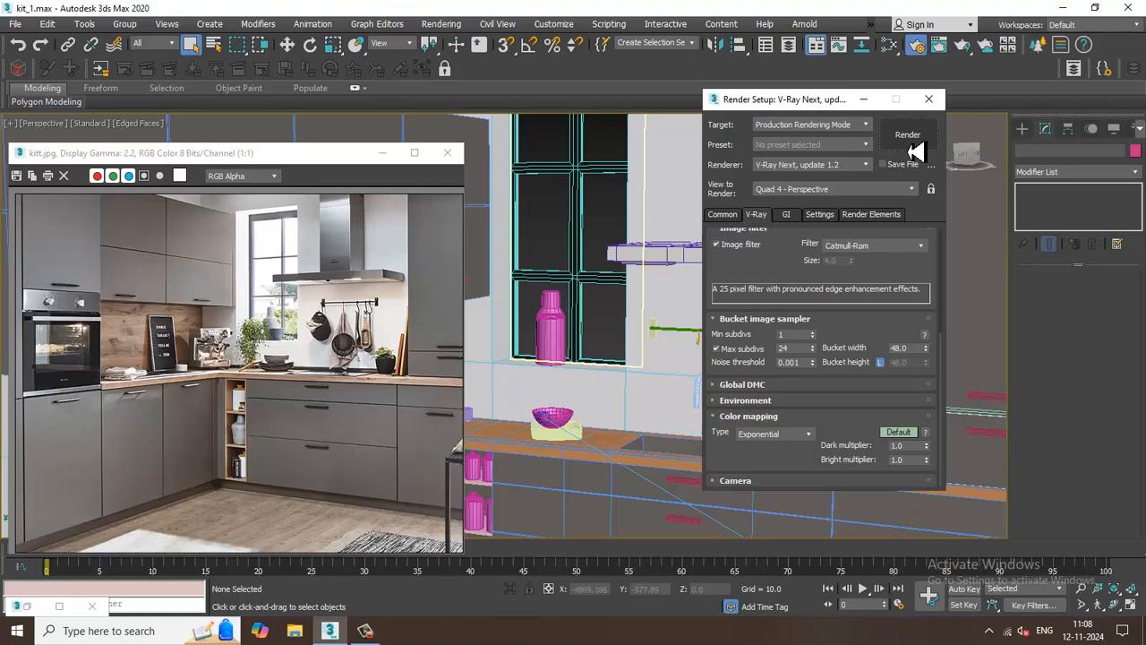
left_click(908, 136)
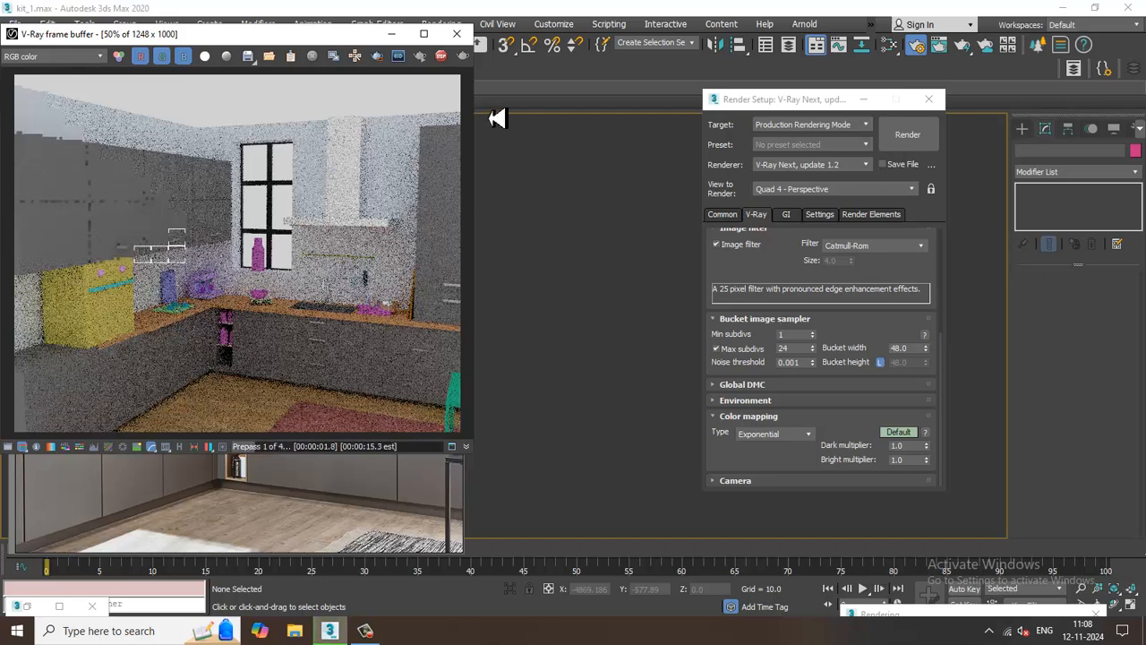
left_click(457, 33)
- Assign a VRaySky map as the environment map in the scene's environment settings
left_click(442, 24)
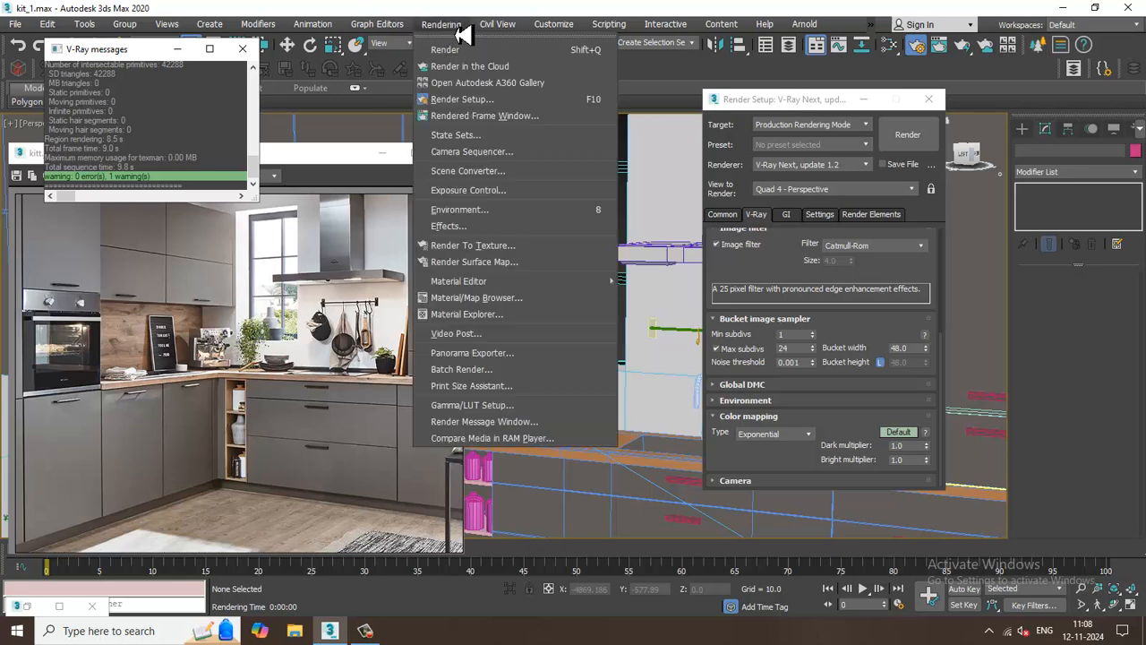
left_click(506, 212)
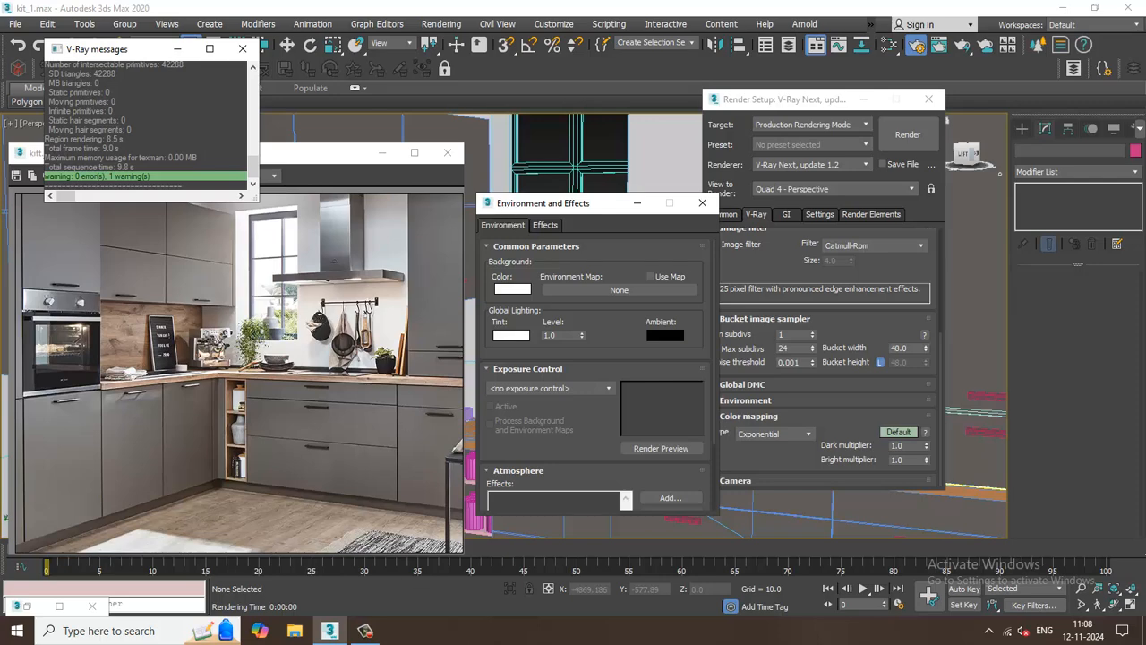
left_click(613, 305)
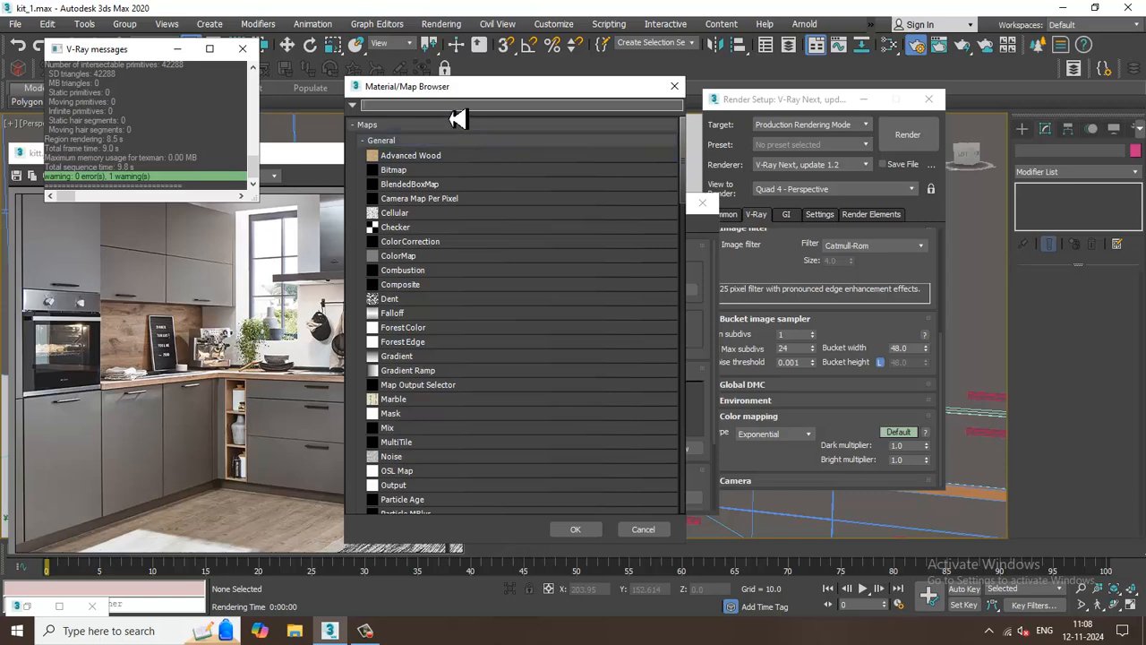
type("Vra")
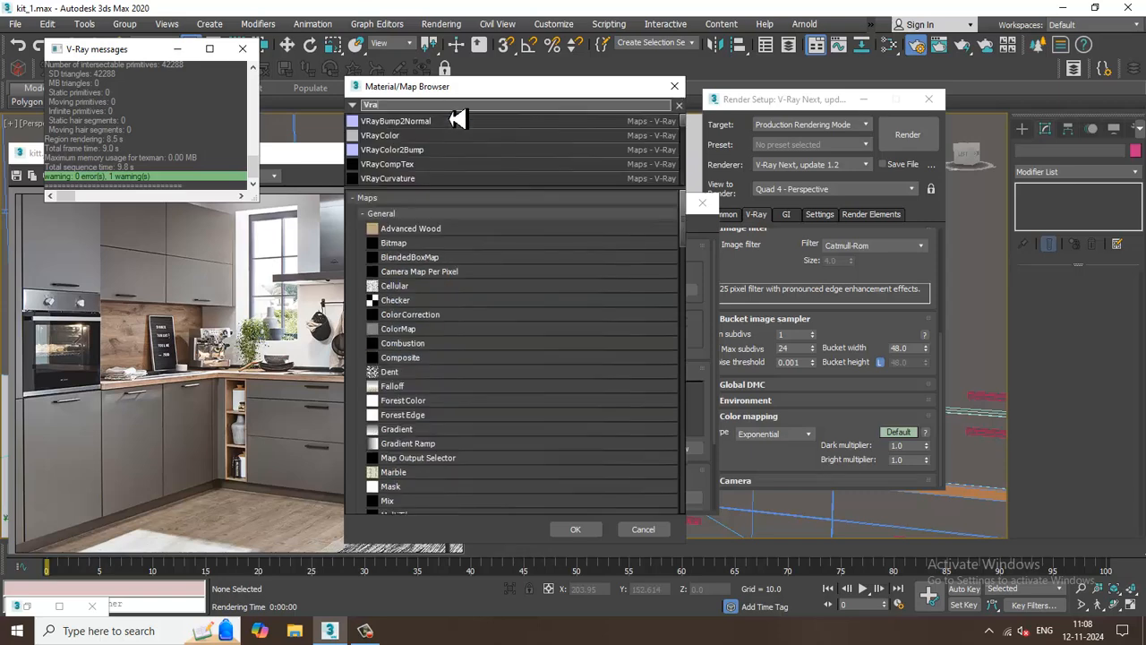
type("ysky")
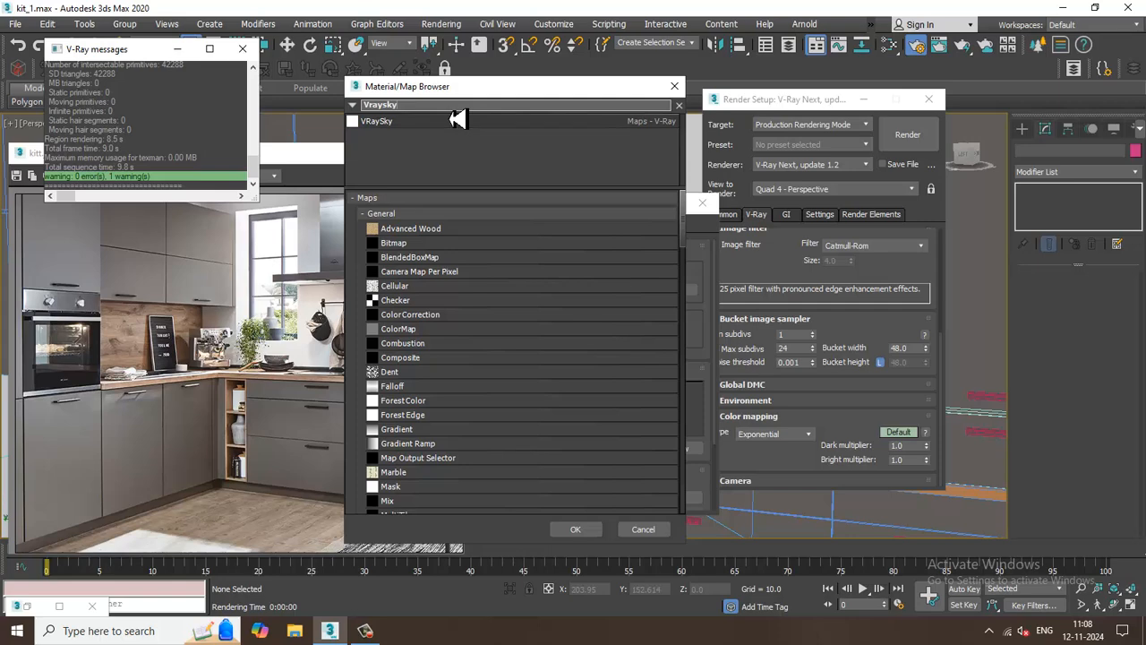
left_click(457, 121)
double_click(432, 123)
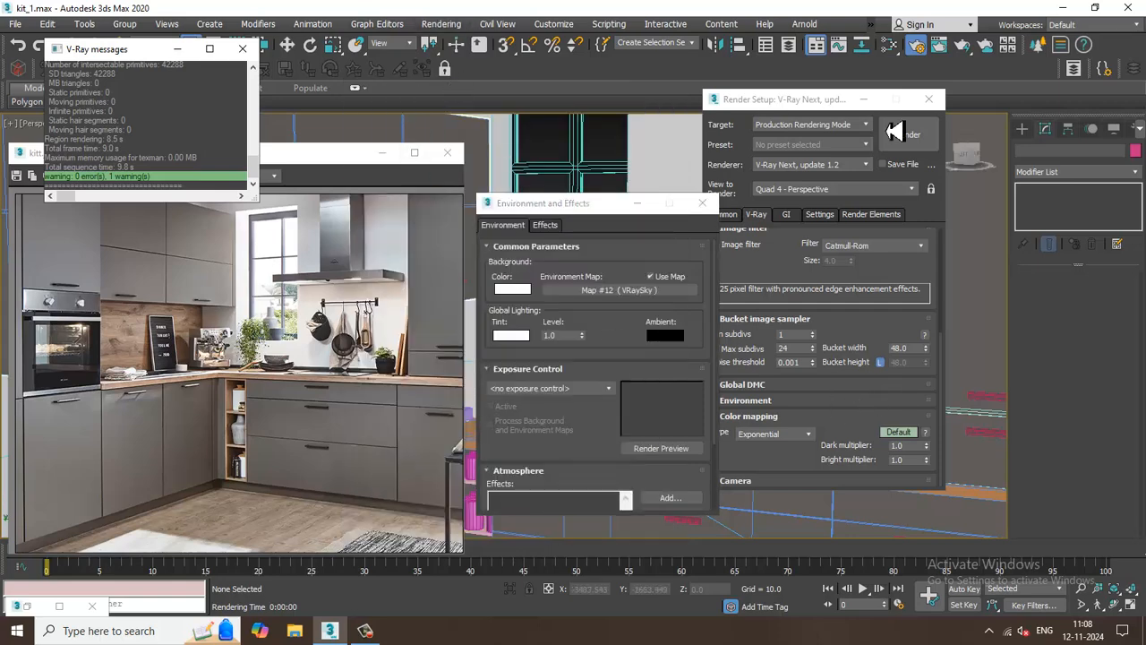
- Render the perspective view again with the sky environment, and minimize the render setup and reference image
left_click(907, 156)
left_click(907, 153)
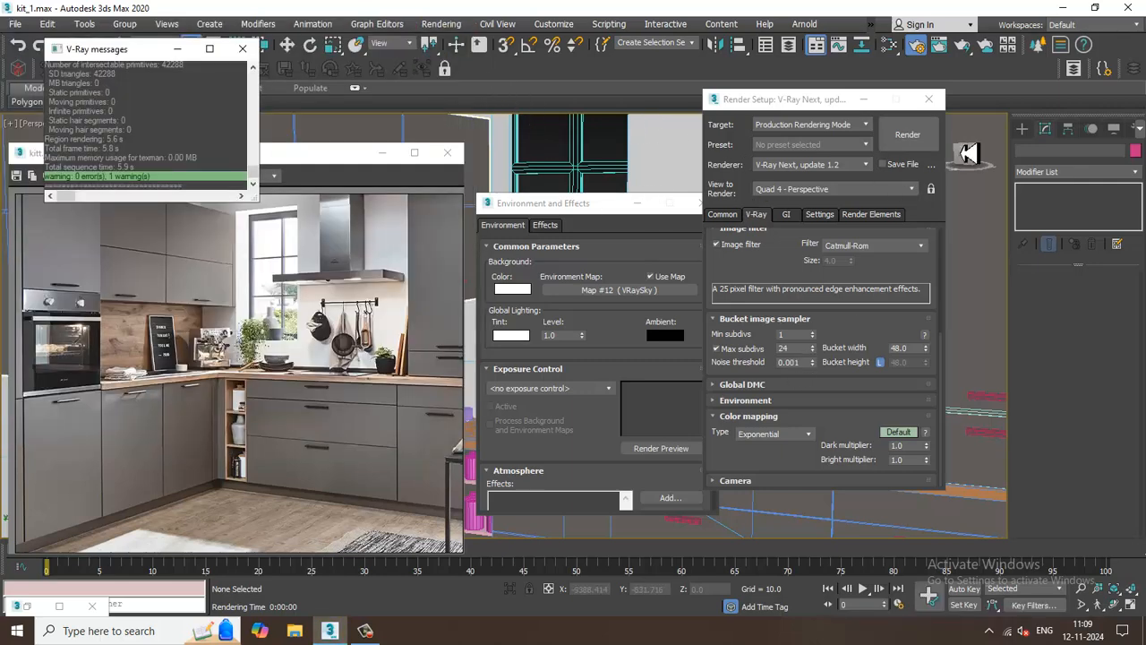
left_click(865, 101)
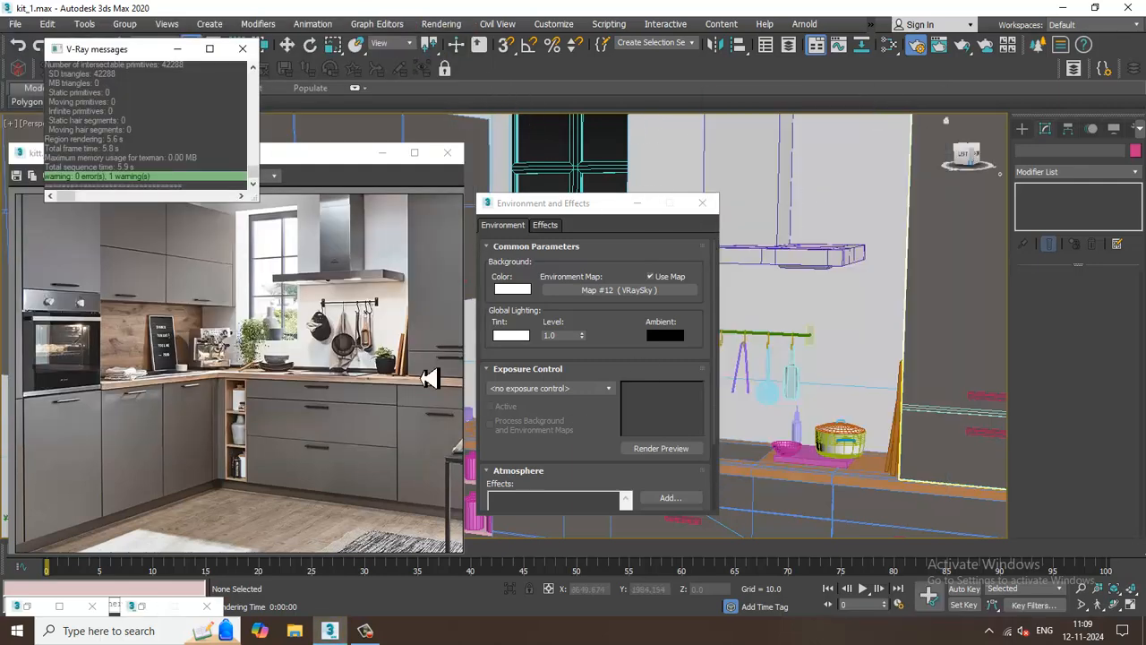
left_click(383, 153)
- Select the six handles on the upper and lower cabinets along the oven wall
middle_click_drag(375, 440, 403, 332, "alt")
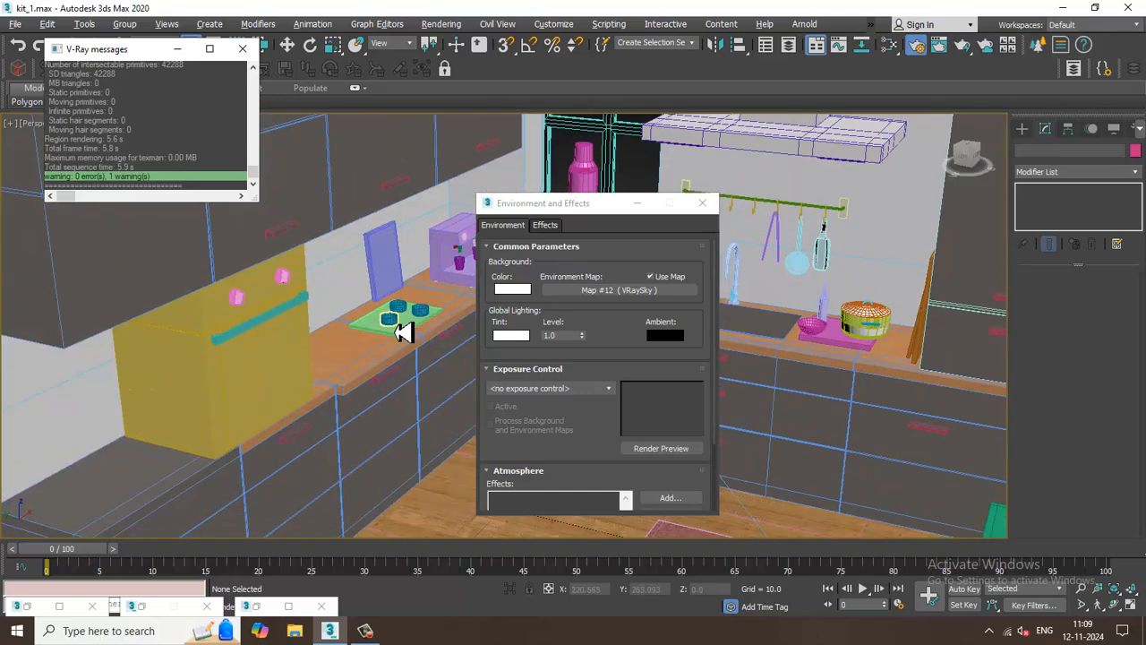
left_click(304, 438)
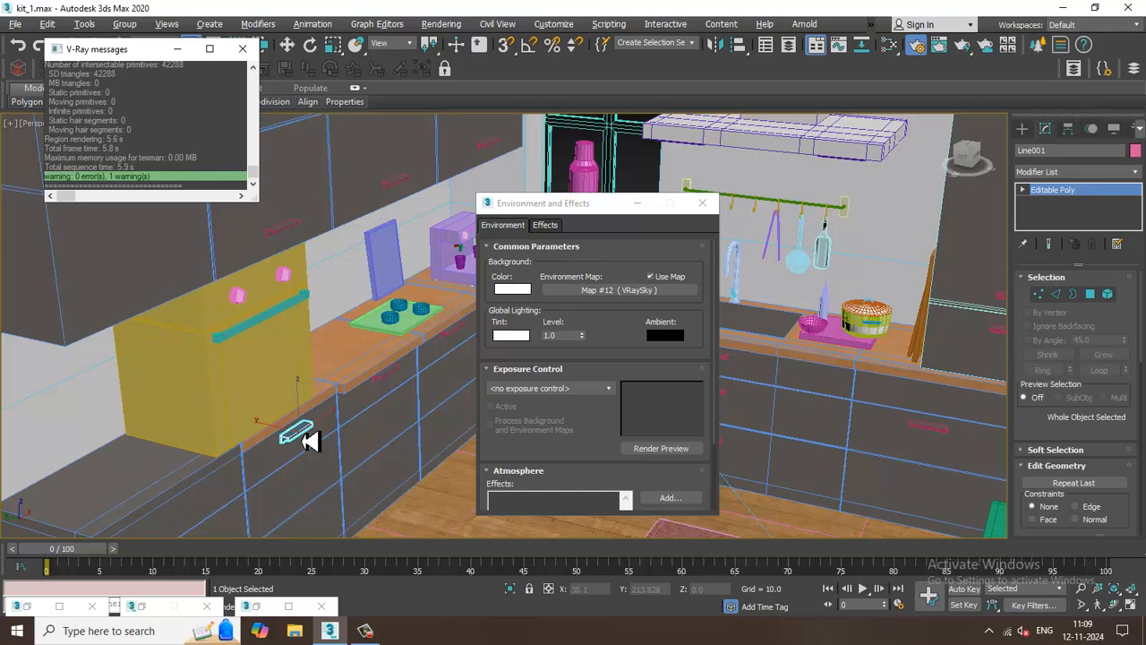
left_click(397, 184, "ctrl")
left_click(291, 229, "ctrl")
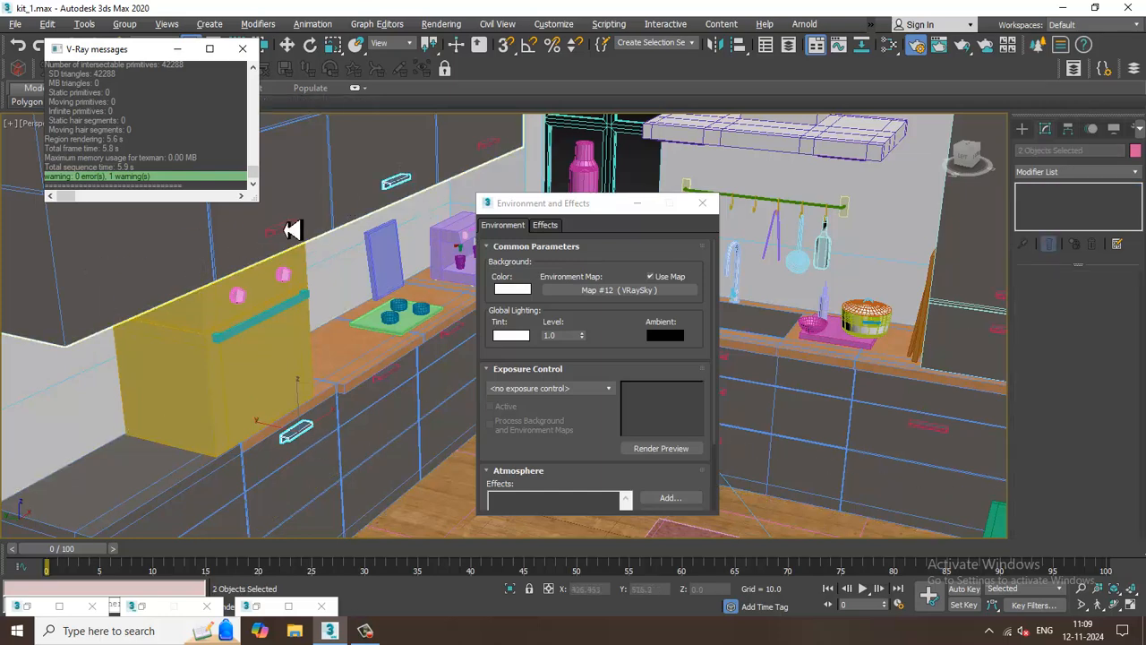
left_click(394, 377, "ctrl")
left_click(452, 330, "ctrl")
left_click_drag(534, 211, 546, 314)
left_click(488, 146, "ctrl")
- Add the drawer handles below the sink, the adjacent base cabinet handle and both tall cabinet handles to the selection
middle_click_drag(810, 224, 976, 183)
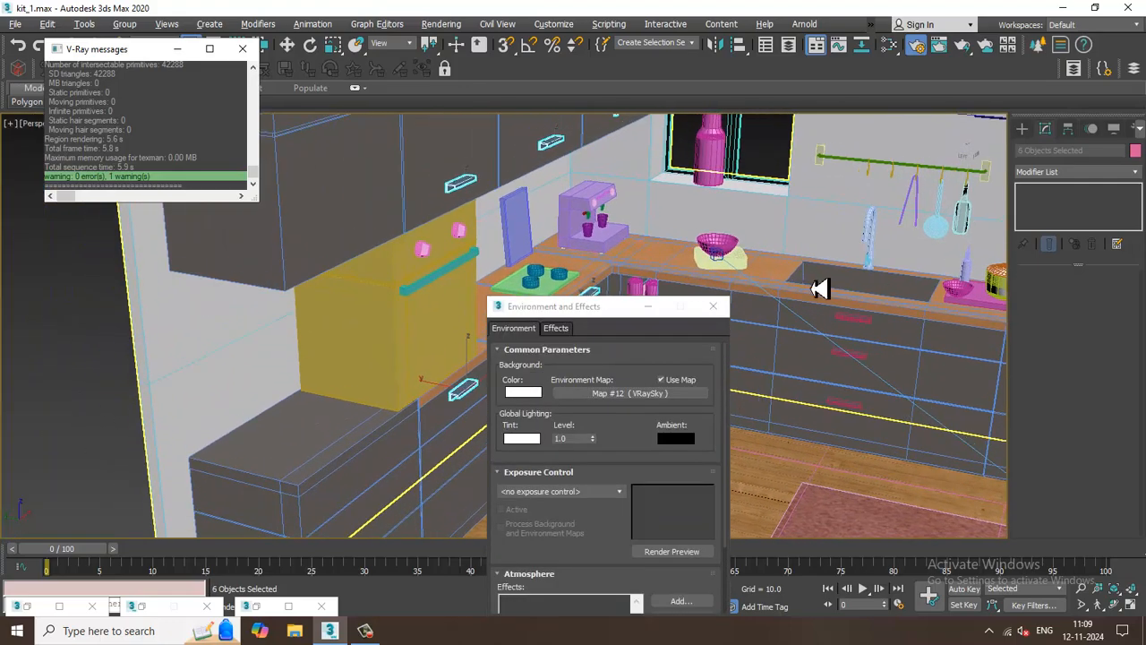
middle_click_drag(788, 322, 666, 266)
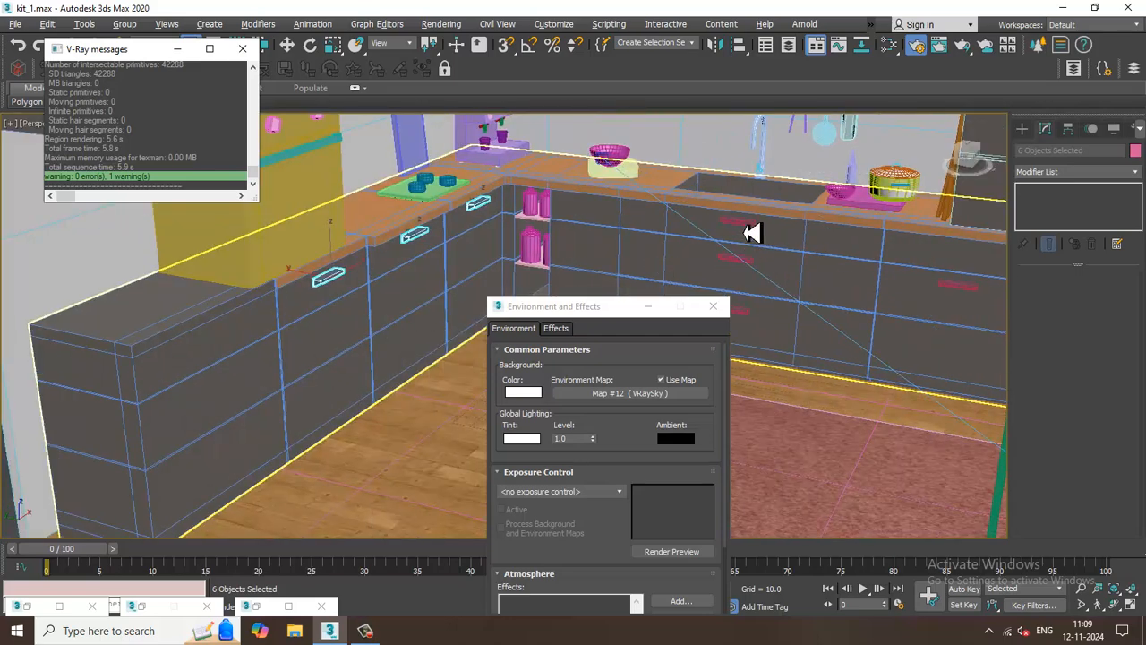
left_click(746, 224, "ctrl")
left_click(738, 261, "ctrl")
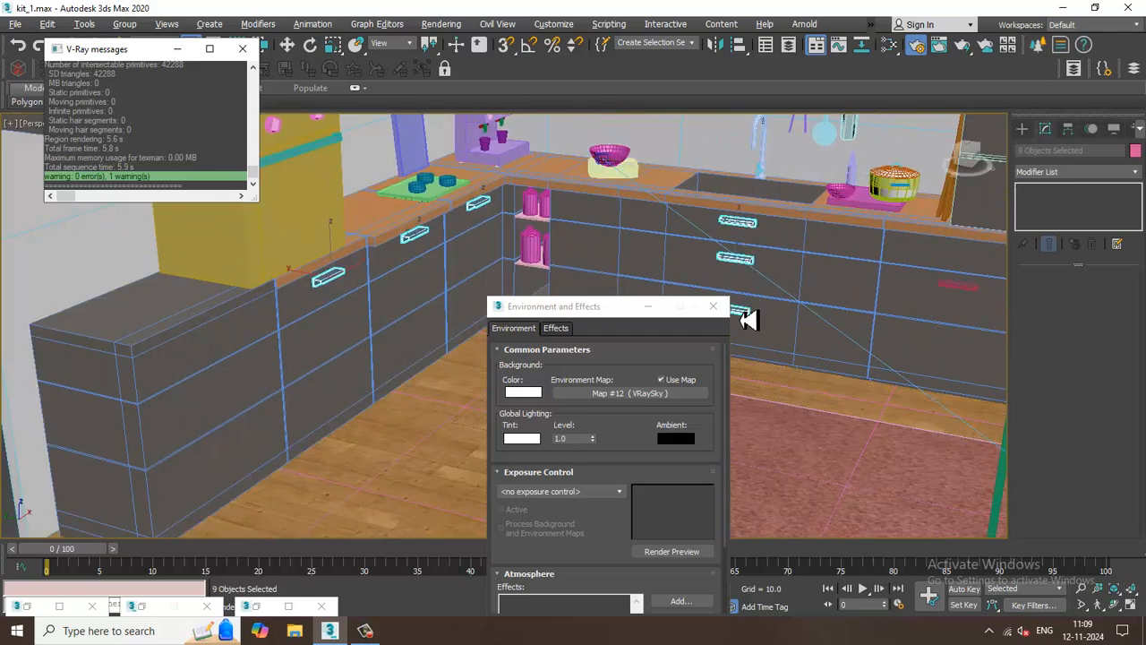
middle_click_drag(824, 288, 686, 289)
left_click(817, 292, "ctrl")
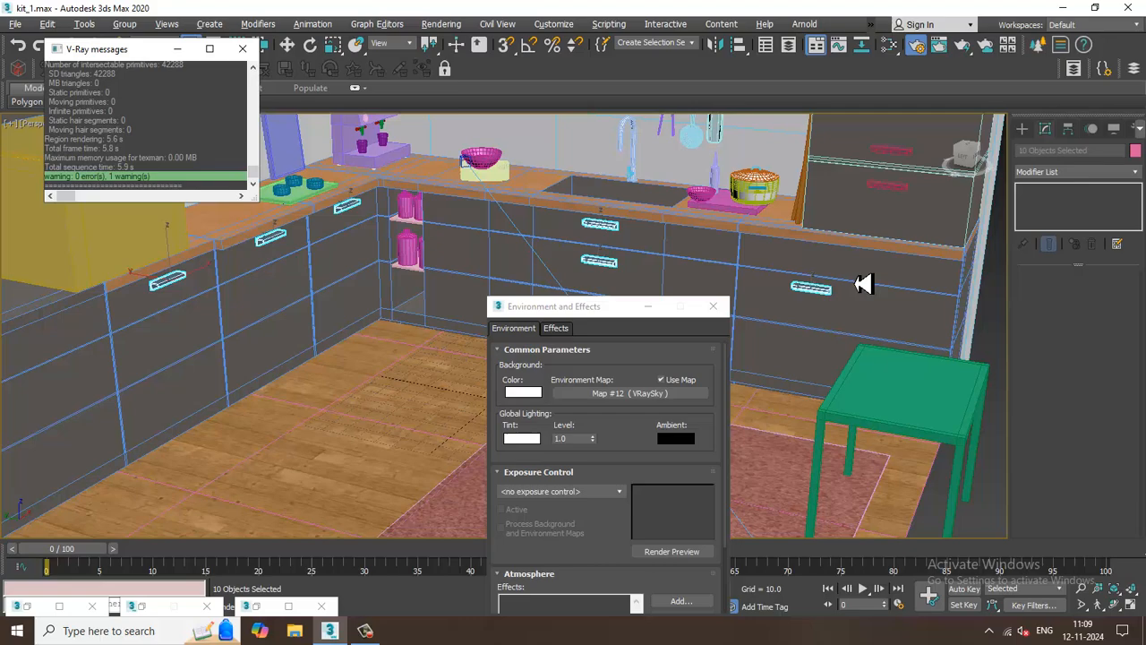
left_click(899, 188, "ctrl")
left_click(906, 157, "ctrl")
scroll(838, 179, "down", 4)
middle_click_drag(817, 206, 795, 346)
middle_click_drag(703, 258, 778, 145)
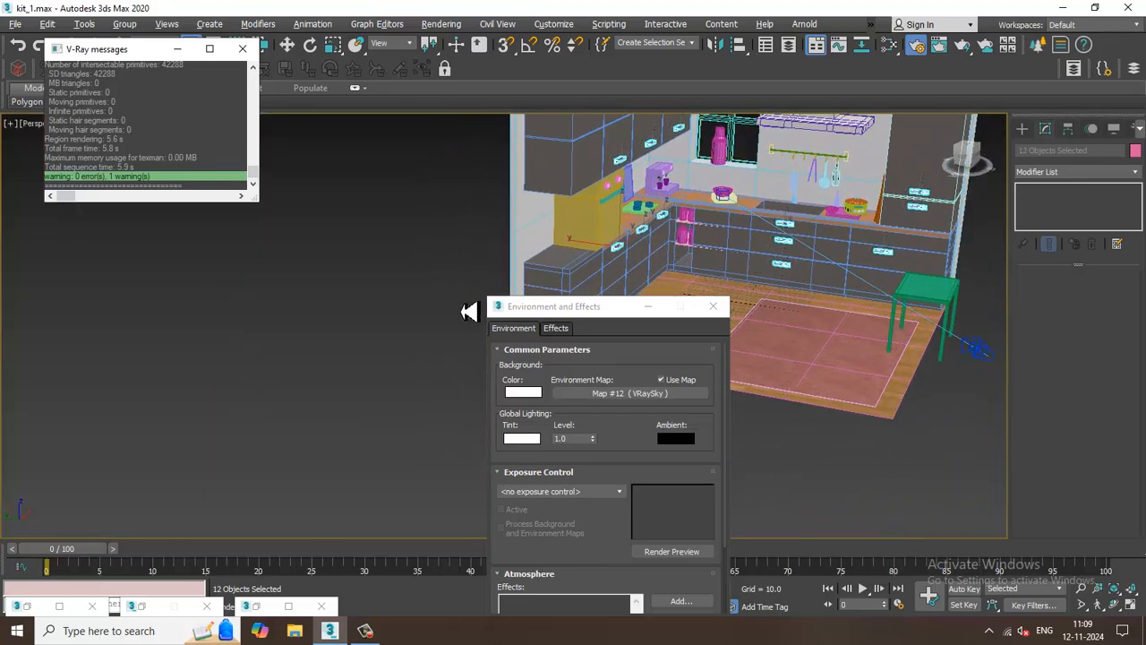
- Add a new VRayMtl material in the Slate Material Editor and name it "cooper"
key("m")
middle_click_drag(746, 509, 708, 301)
left_click_drag(495, 455, 671, 320)
double_click(651, 322)
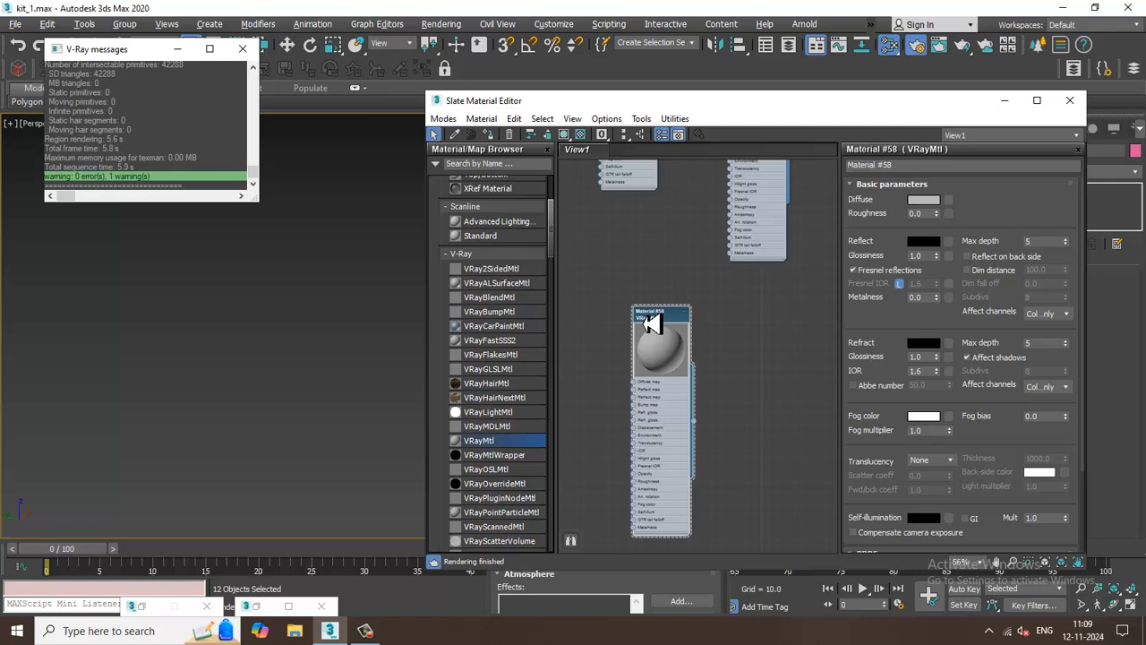
left_click(909, 169)
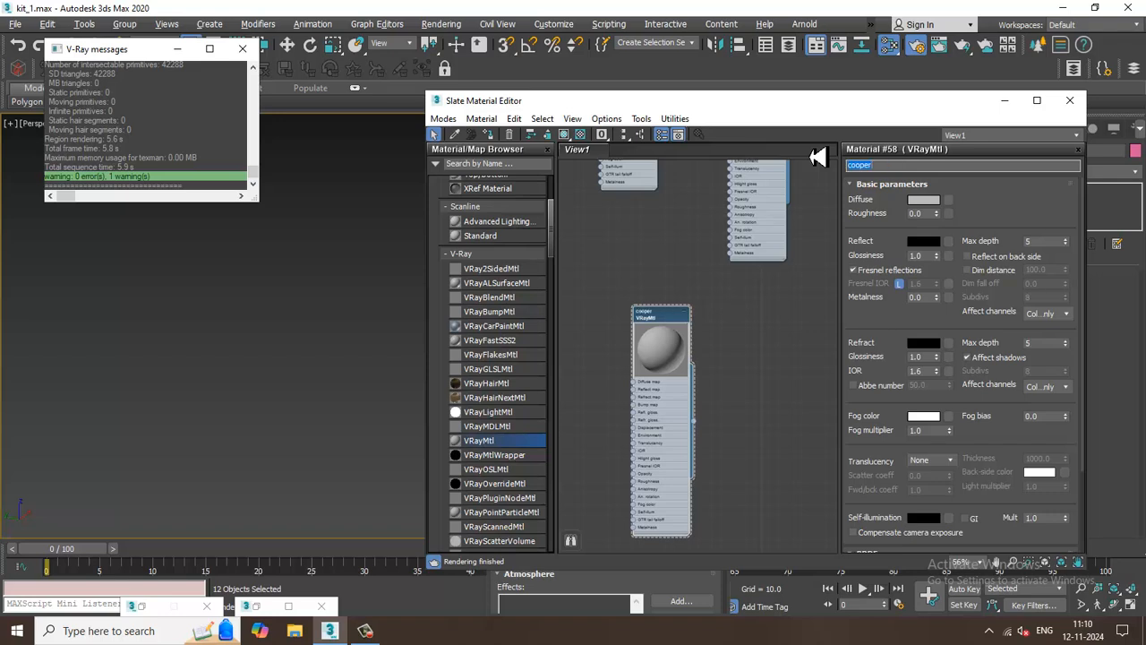
- Set the cooper material's diffuse color to red 7, green 3, blue 2
left_click(925, 201)
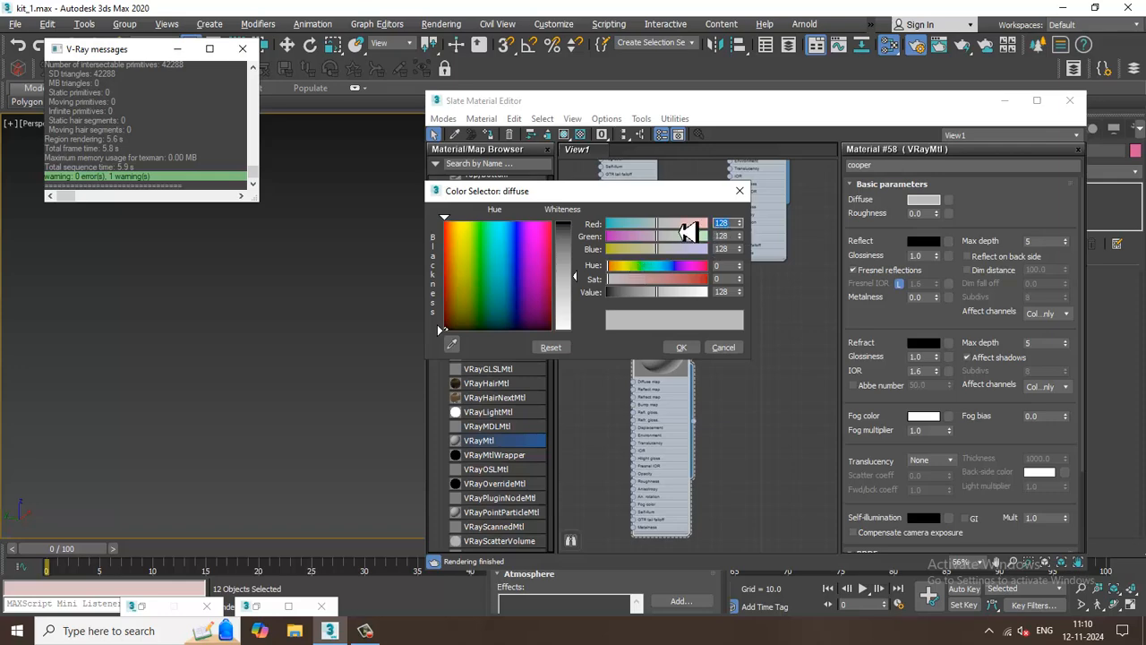
key("Tab")
type("3")
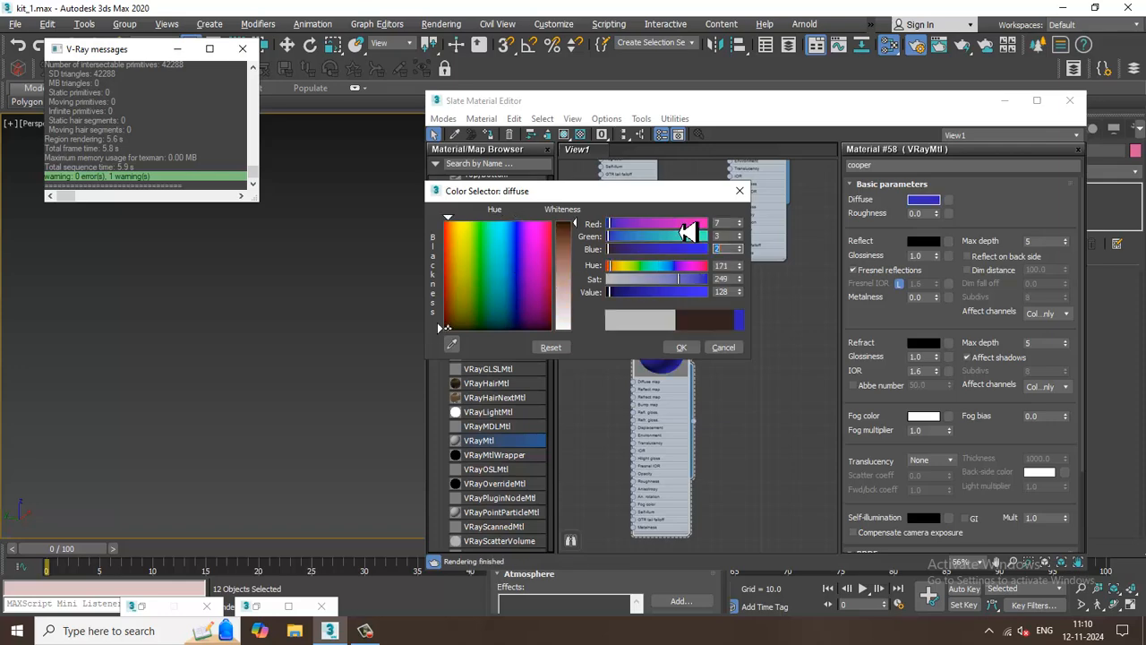
key("Tab")
type("2")
left_click(681, 347)
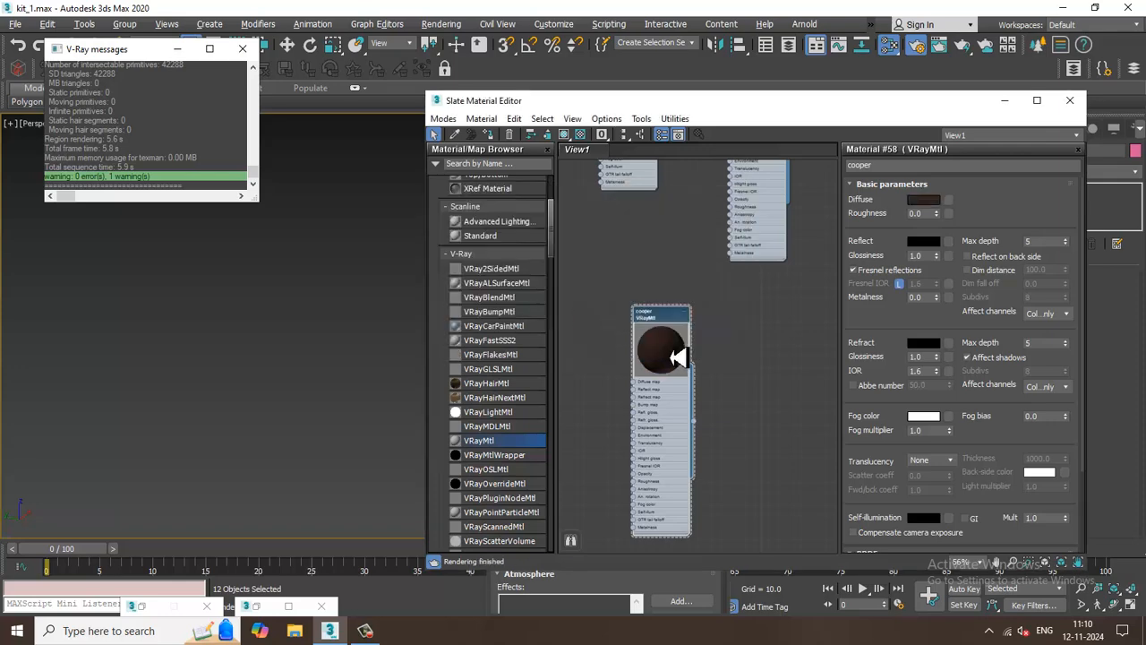
- Set the cooper material's reflection color to red 218, green 136, blue 120
left_click(927, 242)
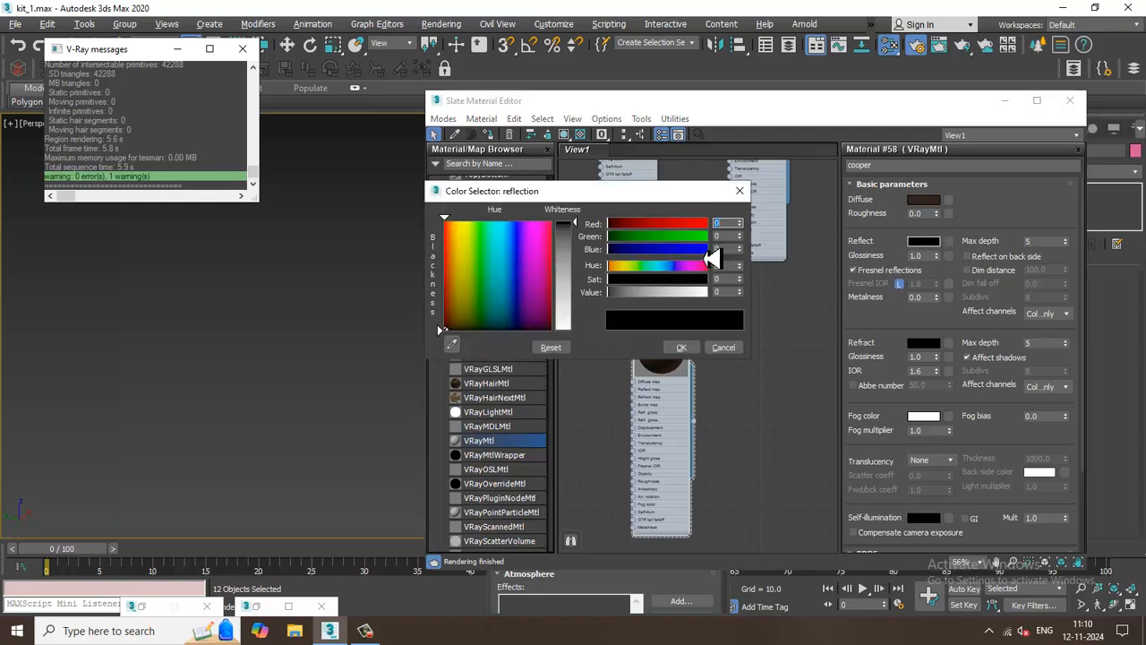
type("218")
key("Tab")
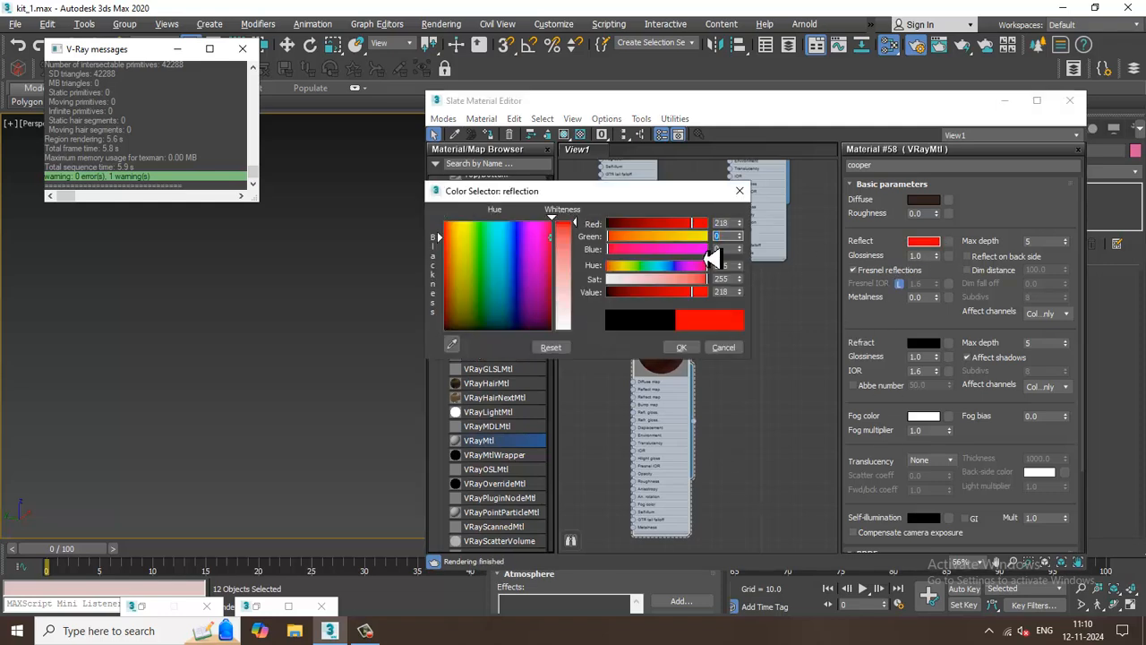
type("136")
key("Tab")
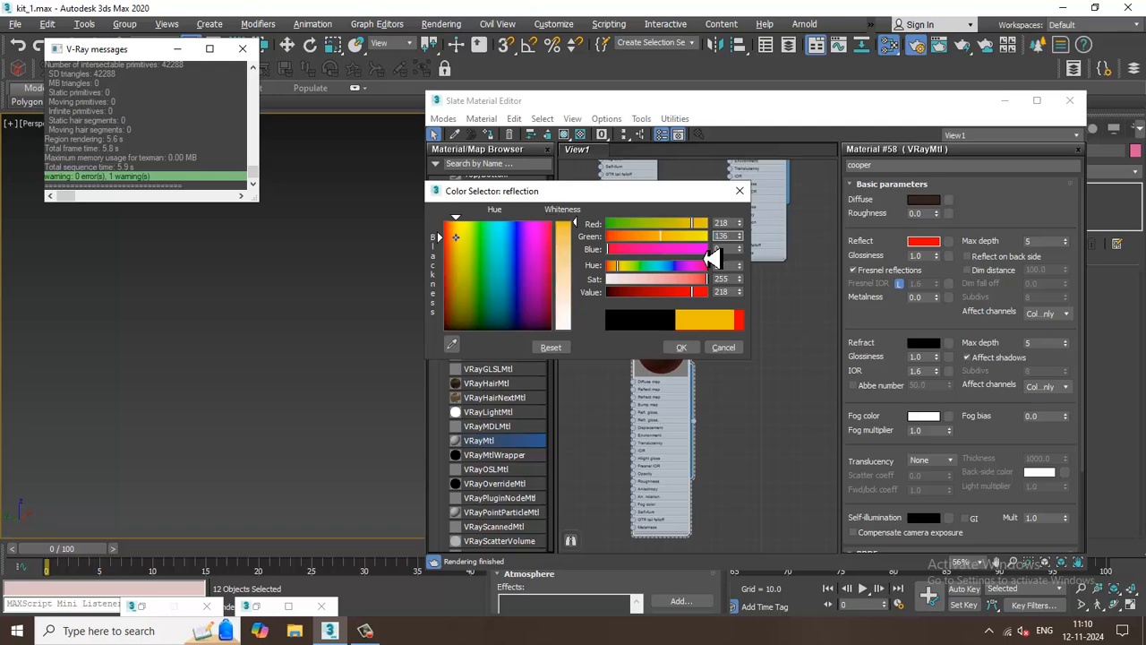
type("120")
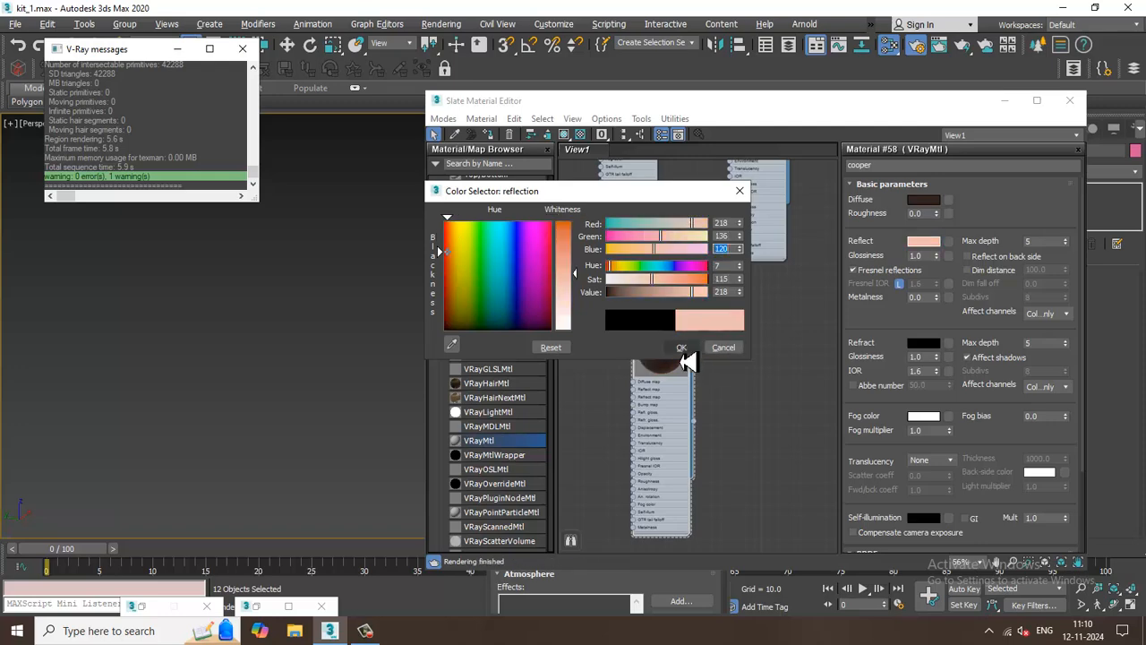
left_click(682, 347)
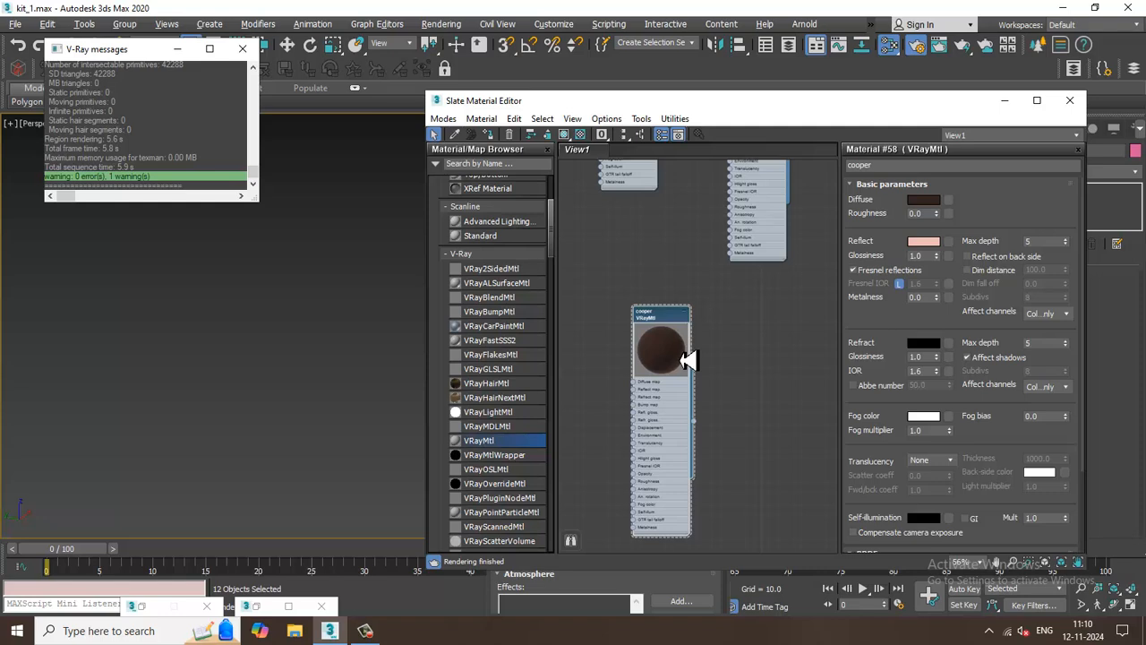
- Set the cooper material's reflection glossiness to 0.8, unlocked Fresnel IOR to 10 and reflection max depth to 8
double_click(918, 256)
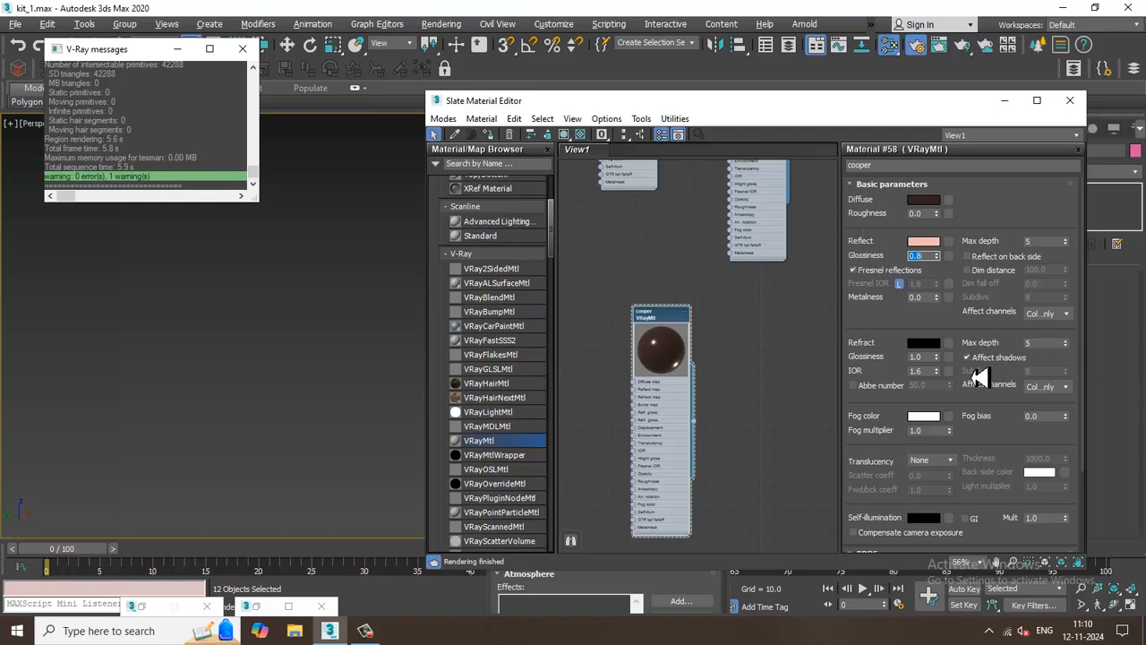
left_click(900, 283)
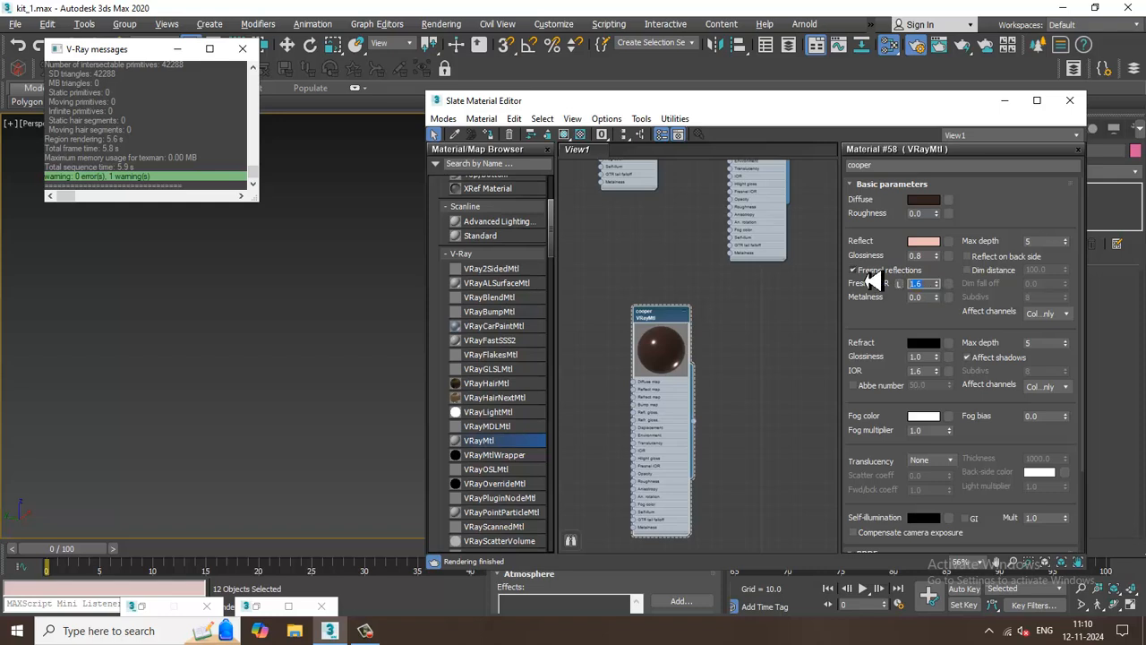
key("Return")
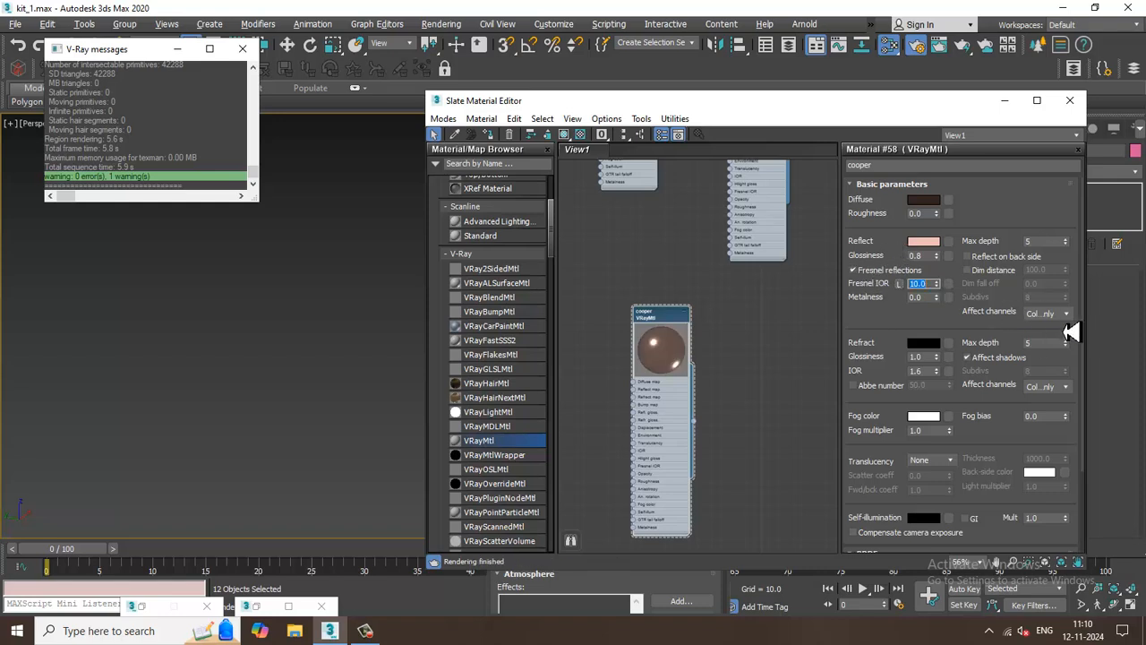
left_click(1041, 241)
type("8")
key("Return")
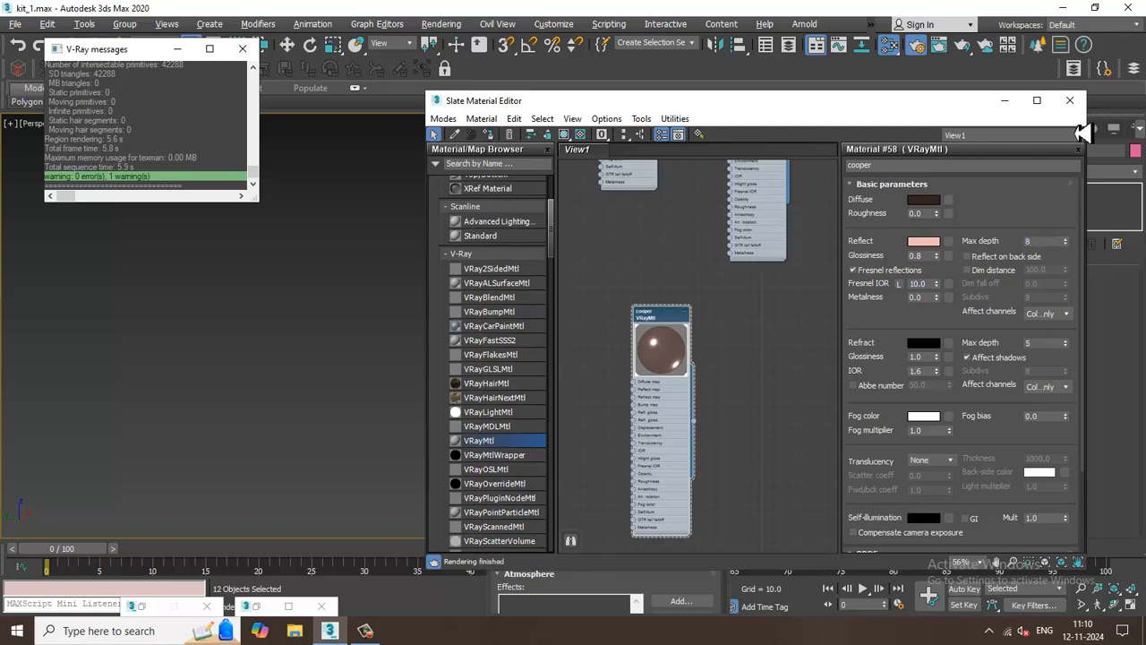
- Minimize the material and environment windows and test-render the lower cabinet handles near the oven to check the copper finish
left_click(1005, 100)
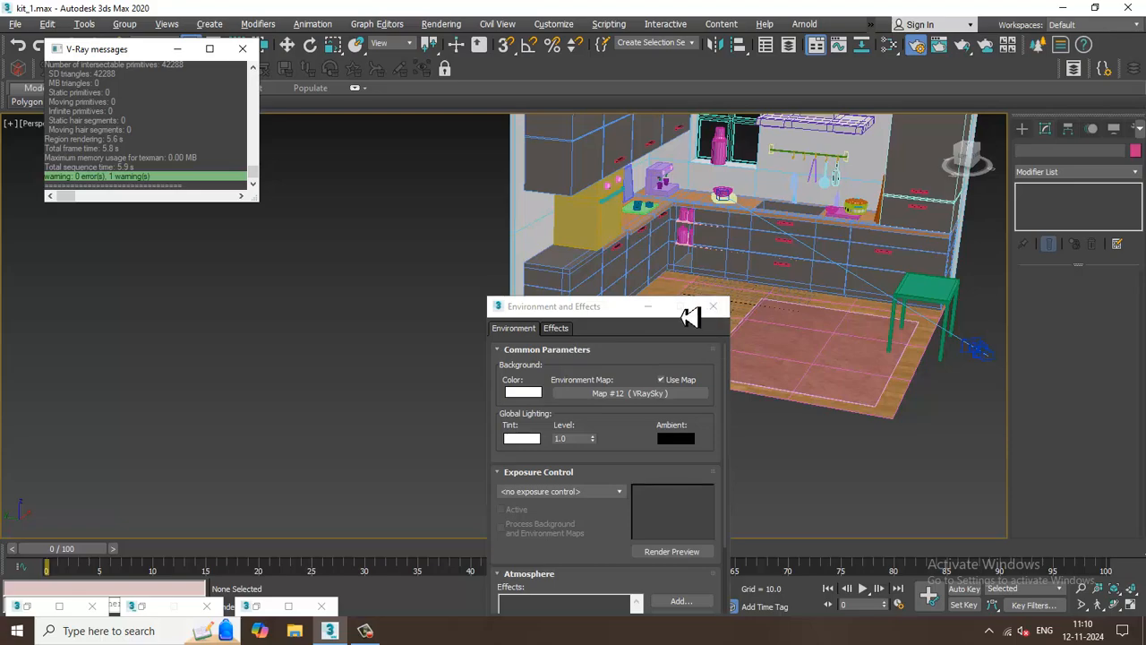
left_click(650, 308)
scroll(614, 325, "up", 8)
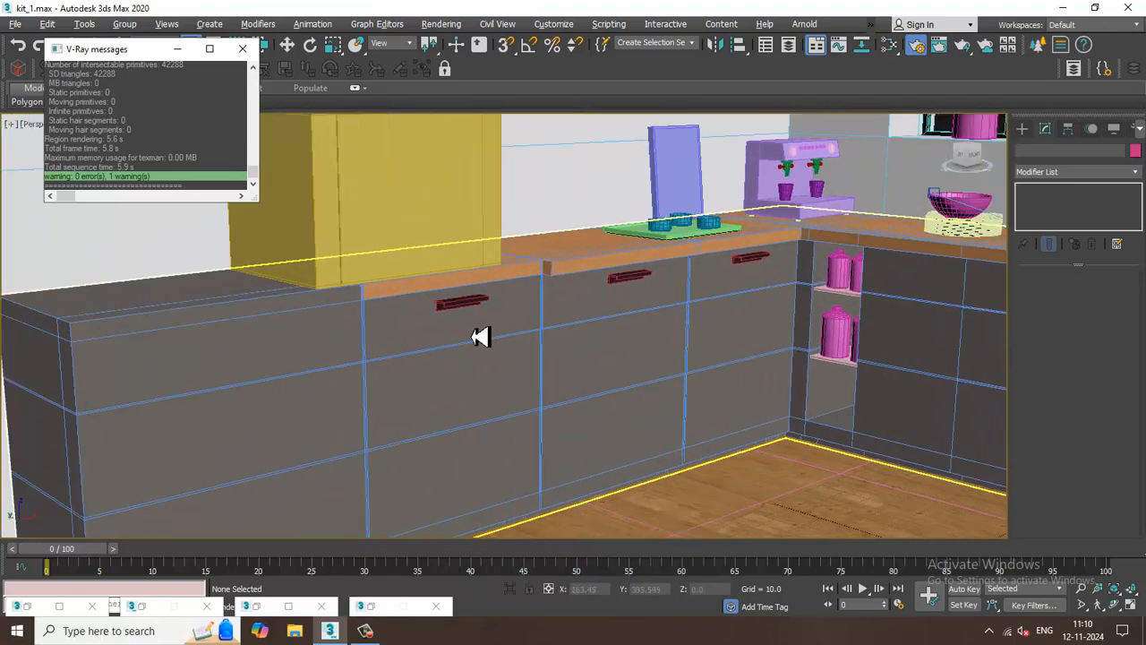
middle_click_drag(481, 337, 399, 345)
middle_click_drag(900, 313, 910, 313, "alt")
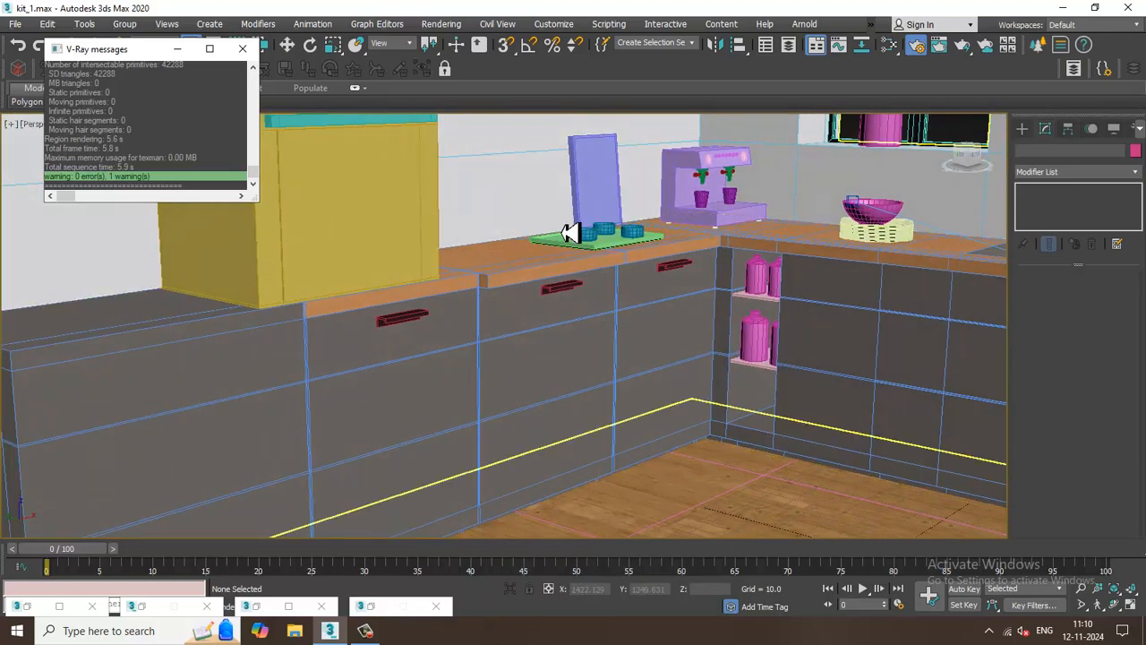
scroll(571, 230, "up", 3)
left_click(442, 23)
left_click(448, 43)
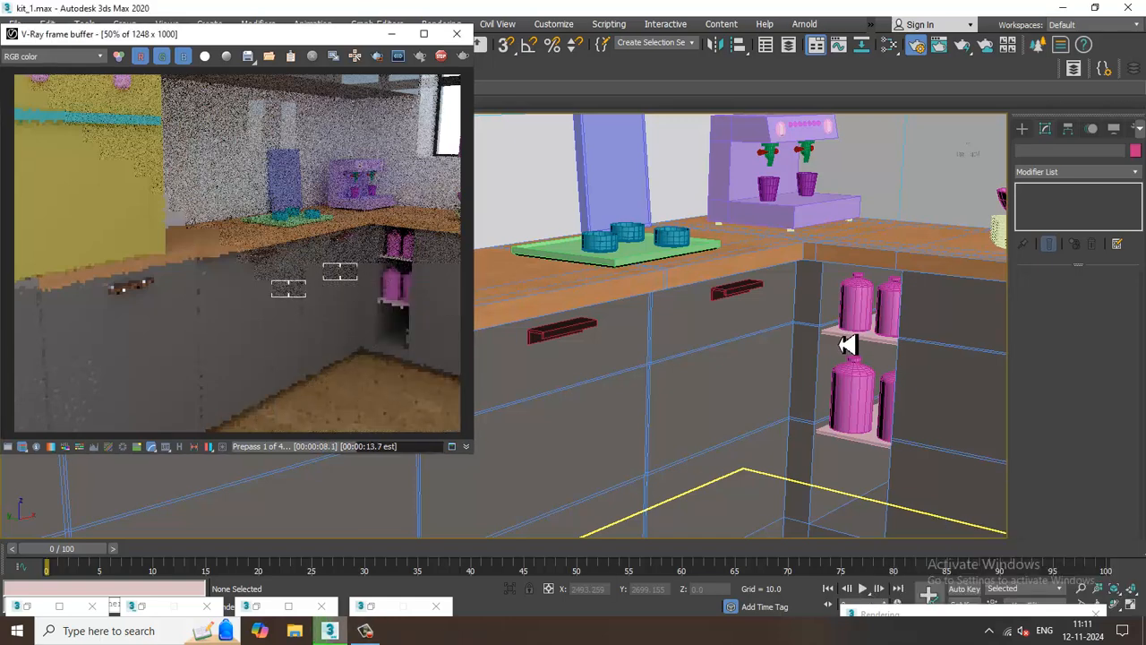
left_click(457, 33)
- Select the base cabinet and countertop object at the sink and switch to polygon editing
scroll(687, 346, "down", 3)
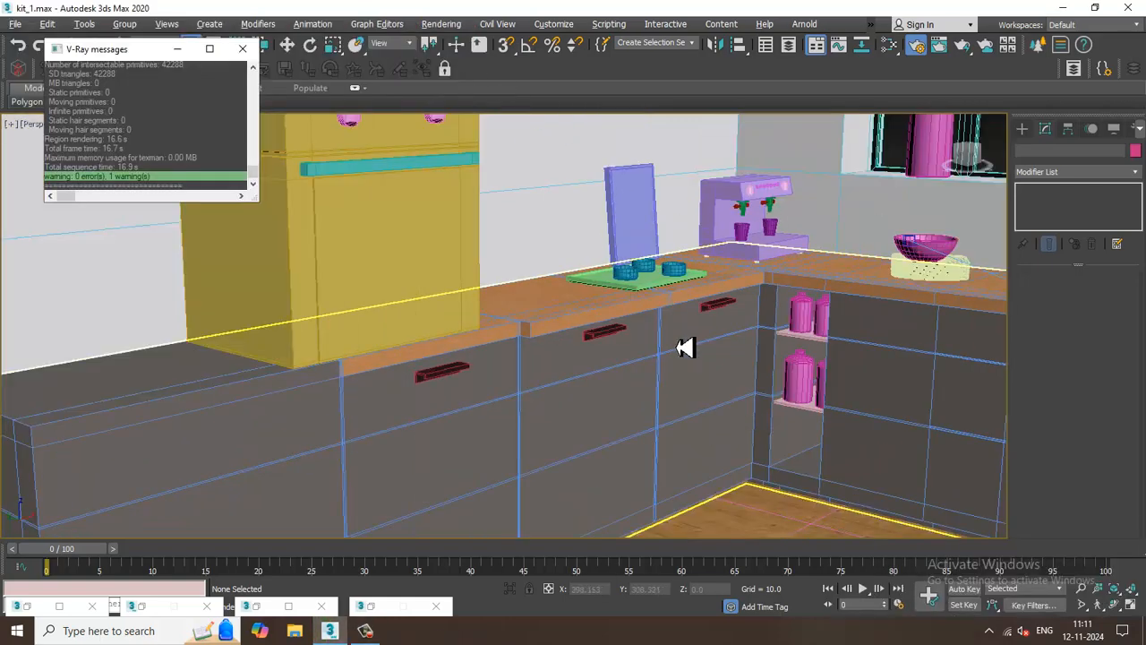
middle_click_drag(688, 346, 663, 338)
scroll(662, 393, "down", 5)
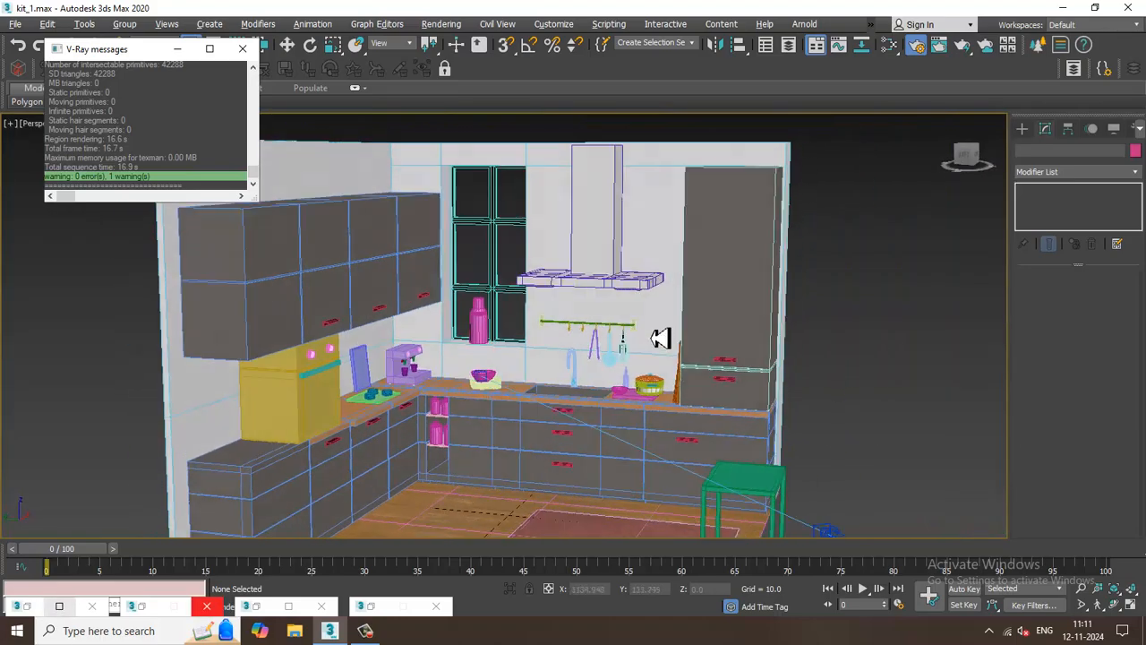
middle_click_drag(652, 386, 668, 384)
scroll(667, 383, "up", 3)
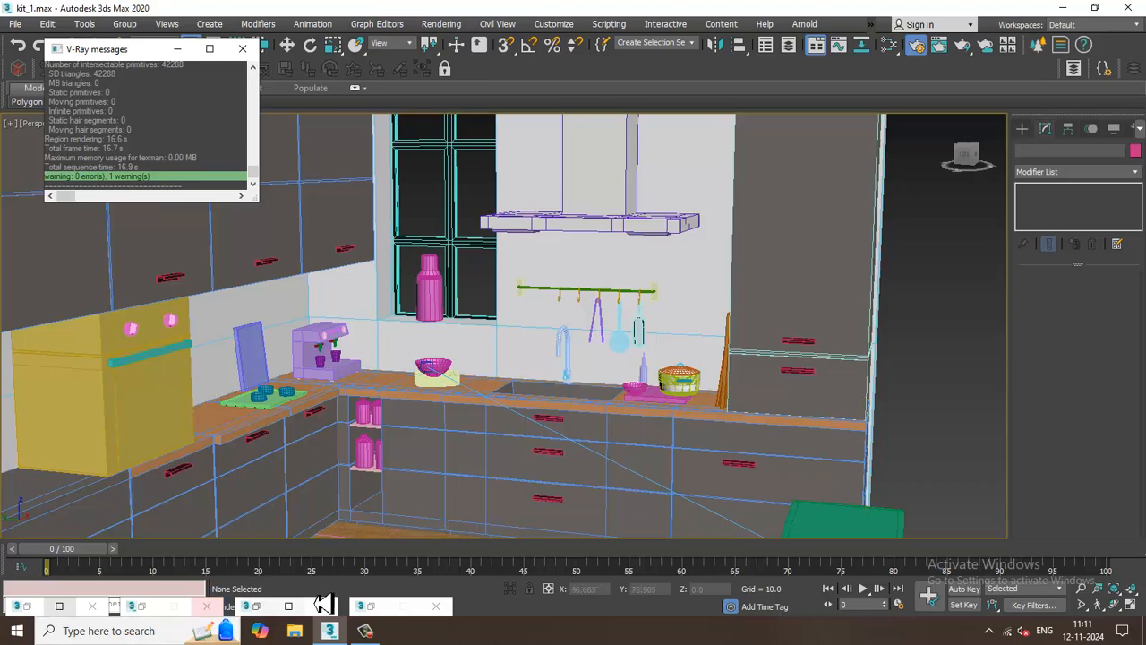
left_click(556, 397)
scroll(579, 436, "up", 5)
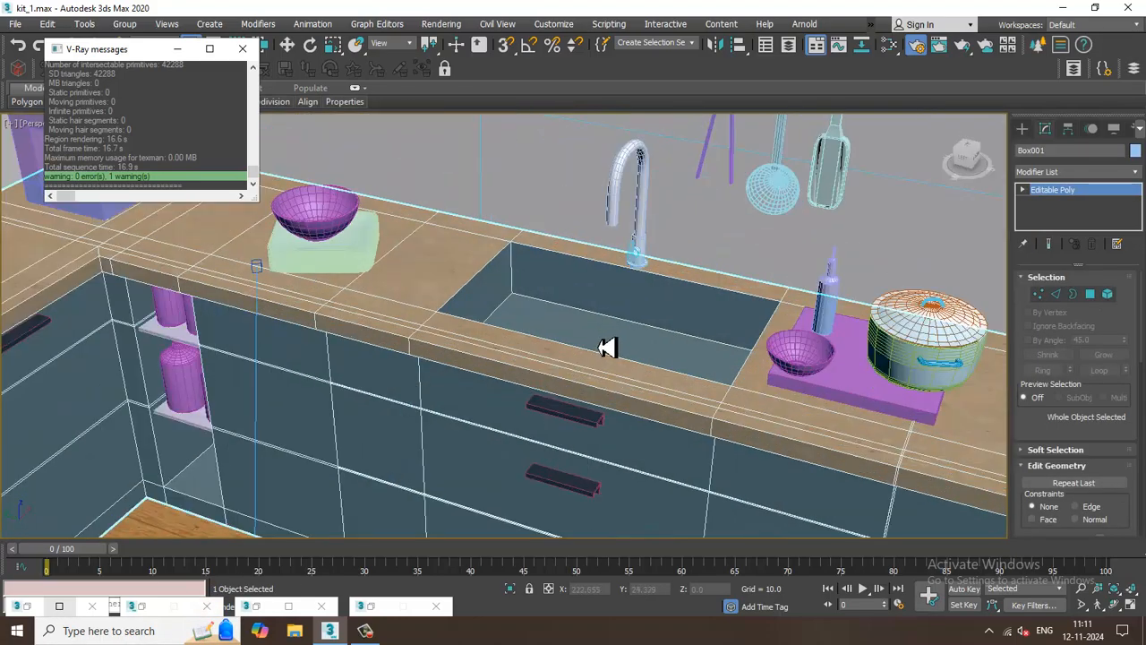
left_click(1092, 294)
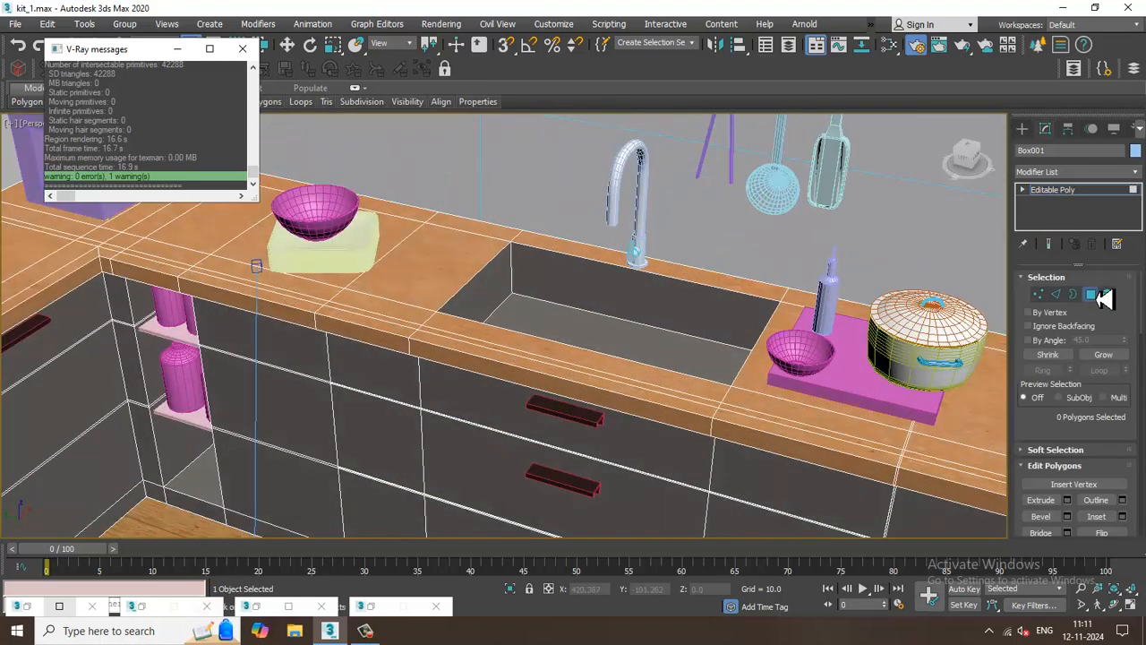
- Select the sink basin's floor and four side polygons, isolating the object to reach the hidden faces
left_click(583, 298)
left_click(583, 331, "ctrl")
left_click(489, 304, "ctrl")
middle_click_drag(688, 334, 332, 253, "alt")
key("alt+q")
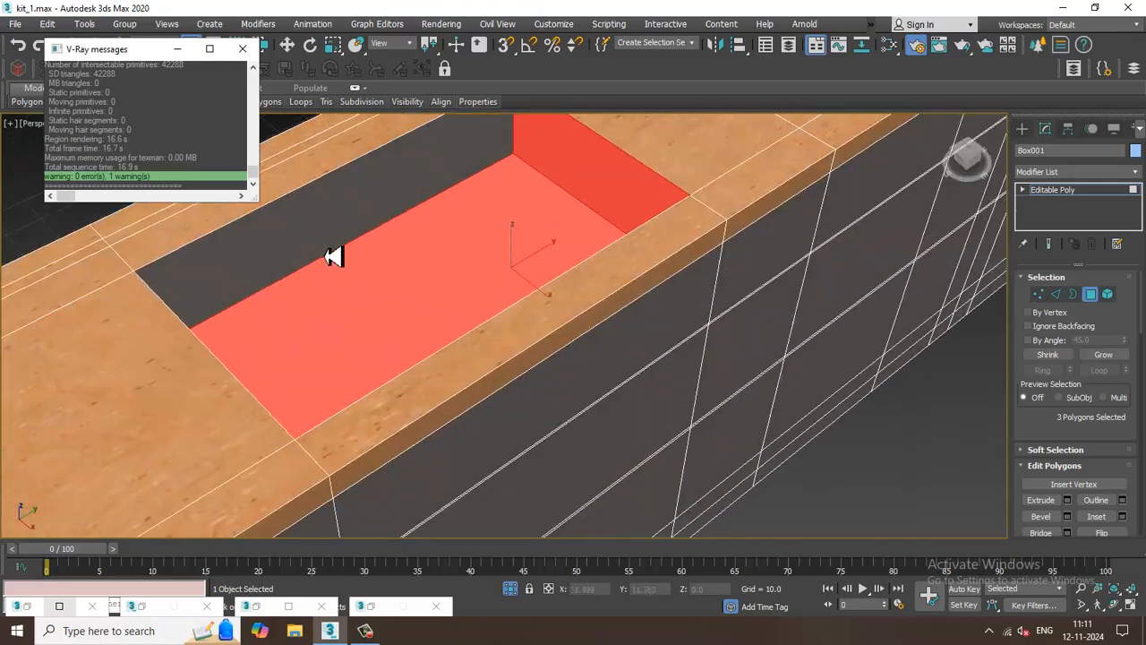
left_click(332, 254, "ctrl")
middle_click_drag(409, 254, 295, 149, "alt")
left_click(295, 150, "ctrl")
middle_click_drag(353, 223, 627, 306, "alt")
- Add a new VRayMtl material for the sink and set its diffuse color to near-white with value 240
key("m")
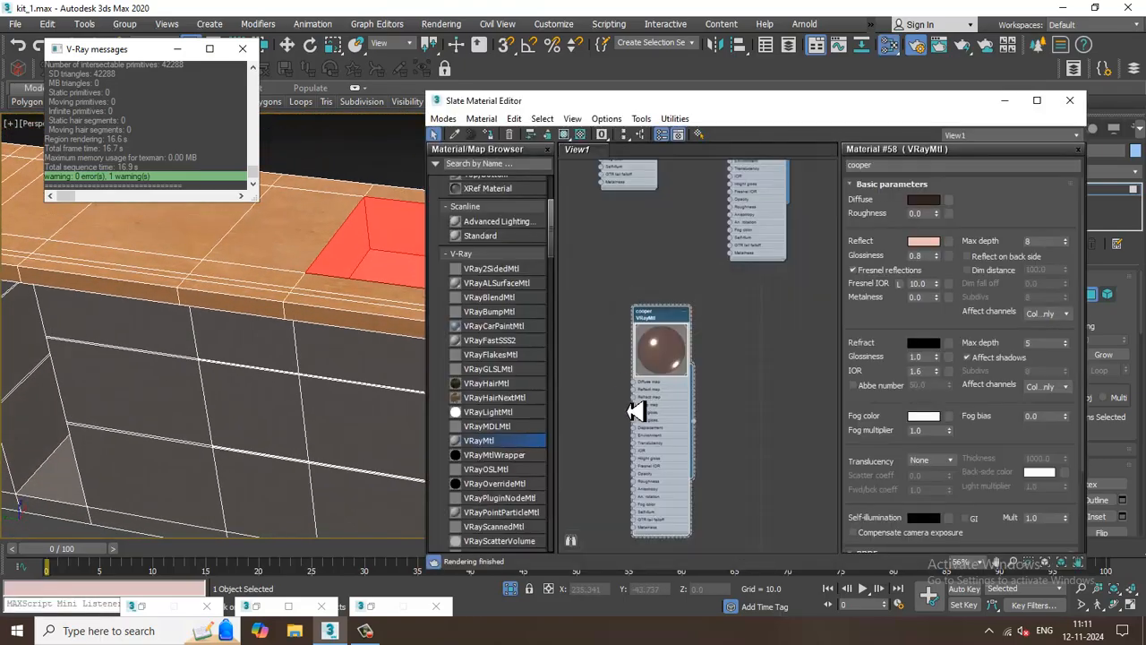
left_click_drag(759, 275, 759, 279)
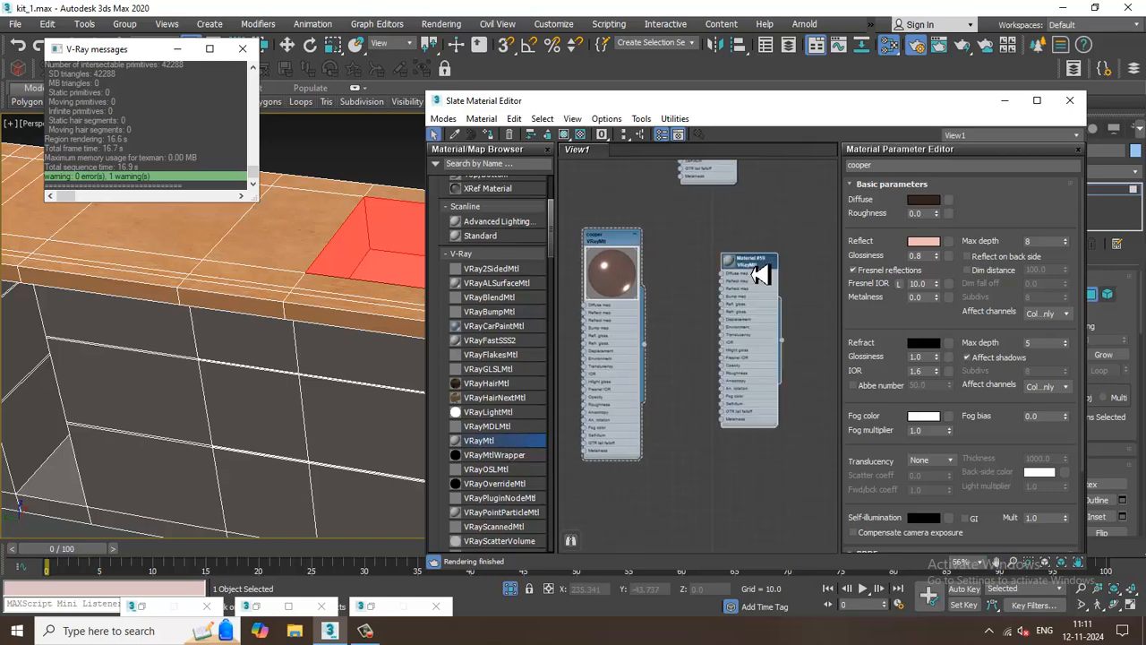
left_click(924, 199)
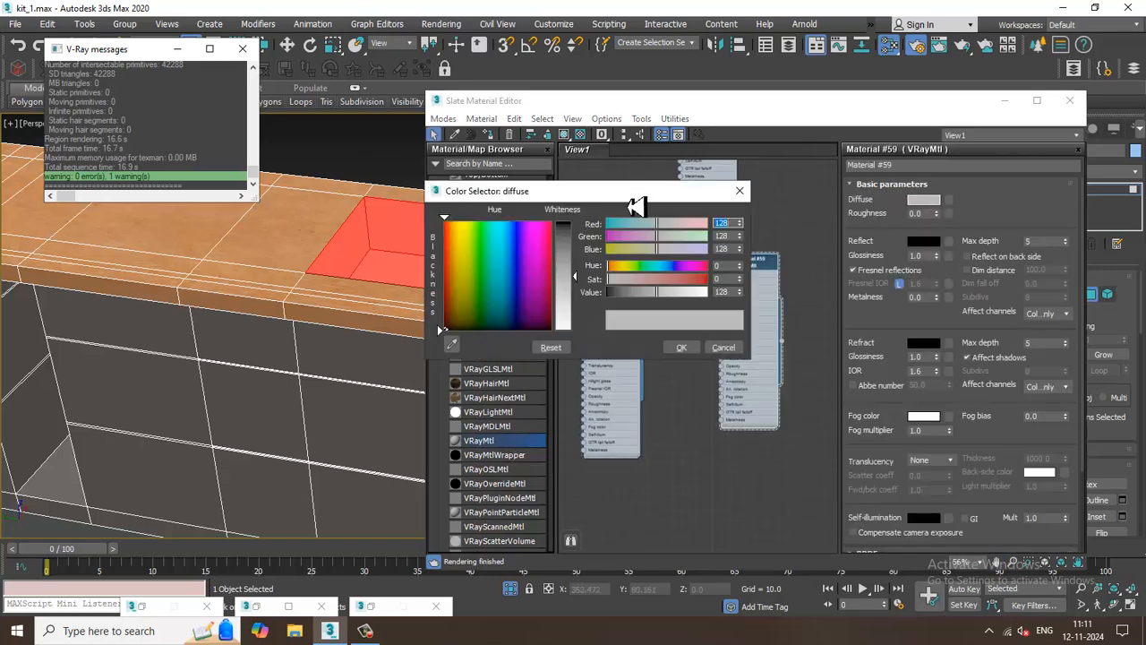
left_click_drag(578, 283, 618, 352)
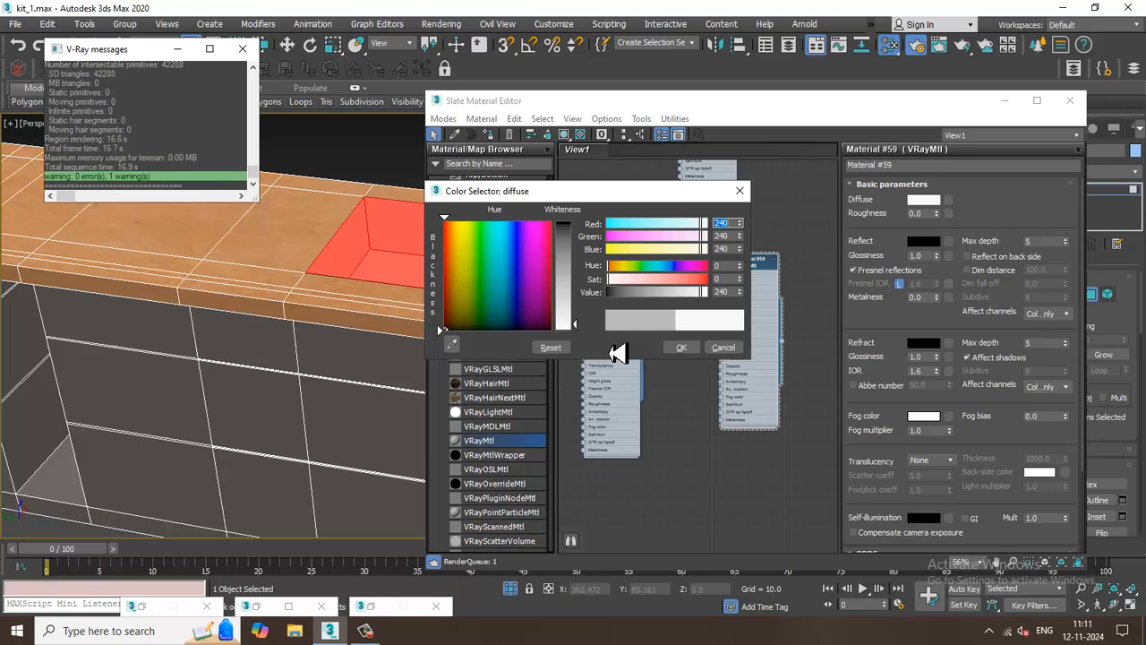
left_click(691, 349)
- Set the new sink material's reflection color to grey with value 176
left_click(932, 241)
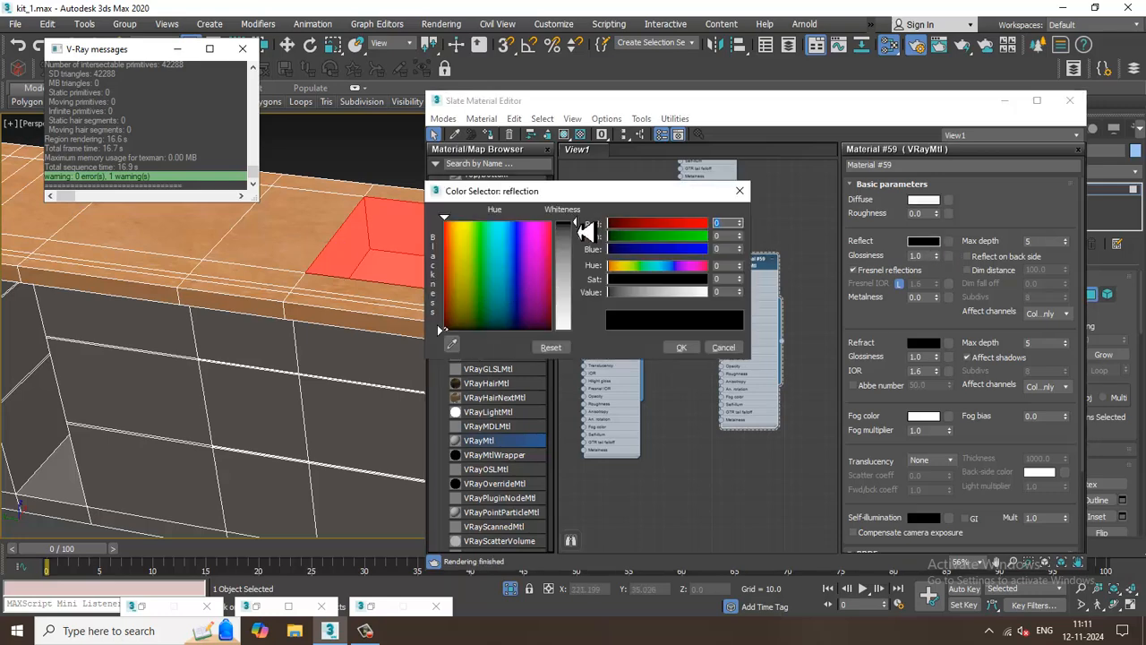
left_click_drag(585, 231, 590, 309)
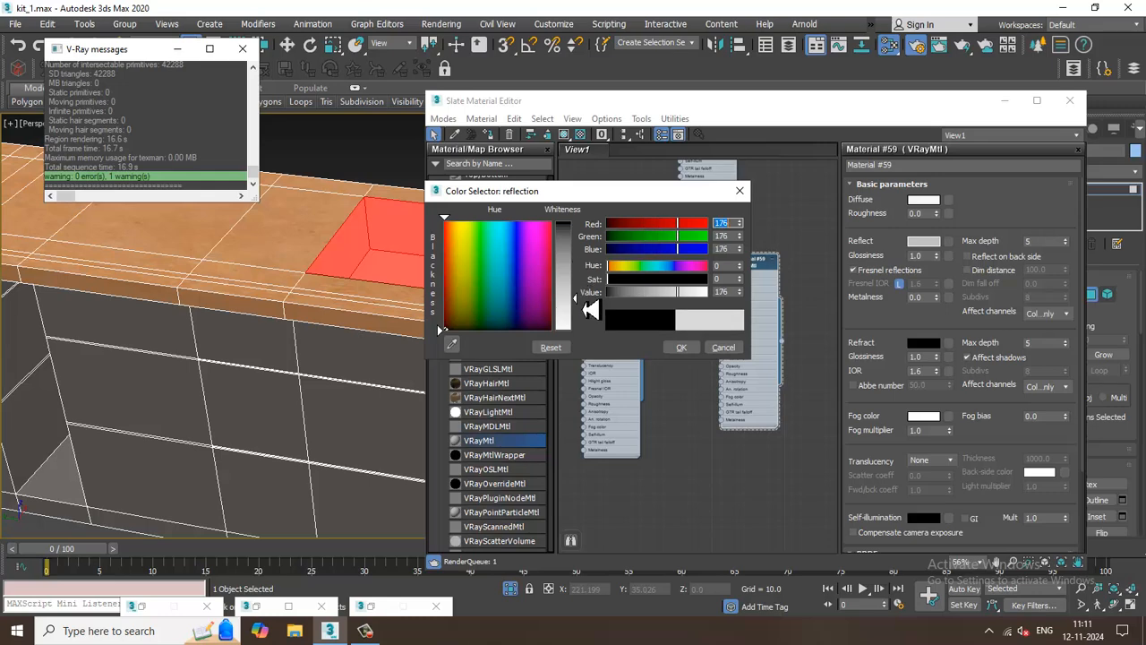
left_click(681, 348)
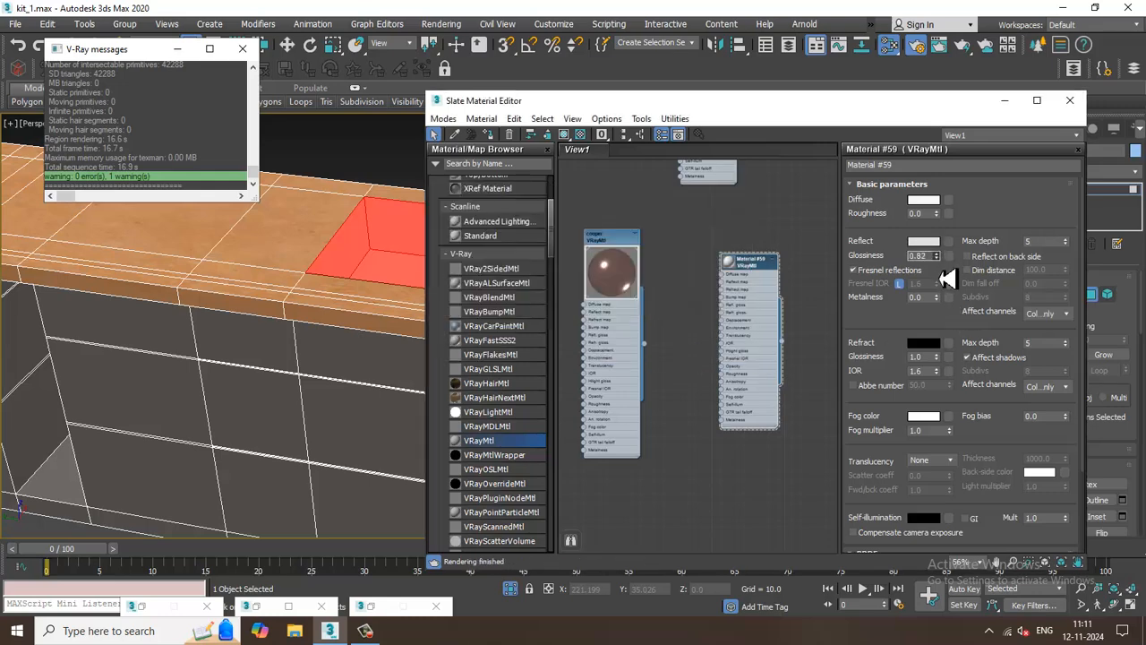
- Set the sink material's glossiness to 0.69 and unlocked Fresnel IOR to 17.37, and assign it to the selected basin polygons
double_click(735, 263)
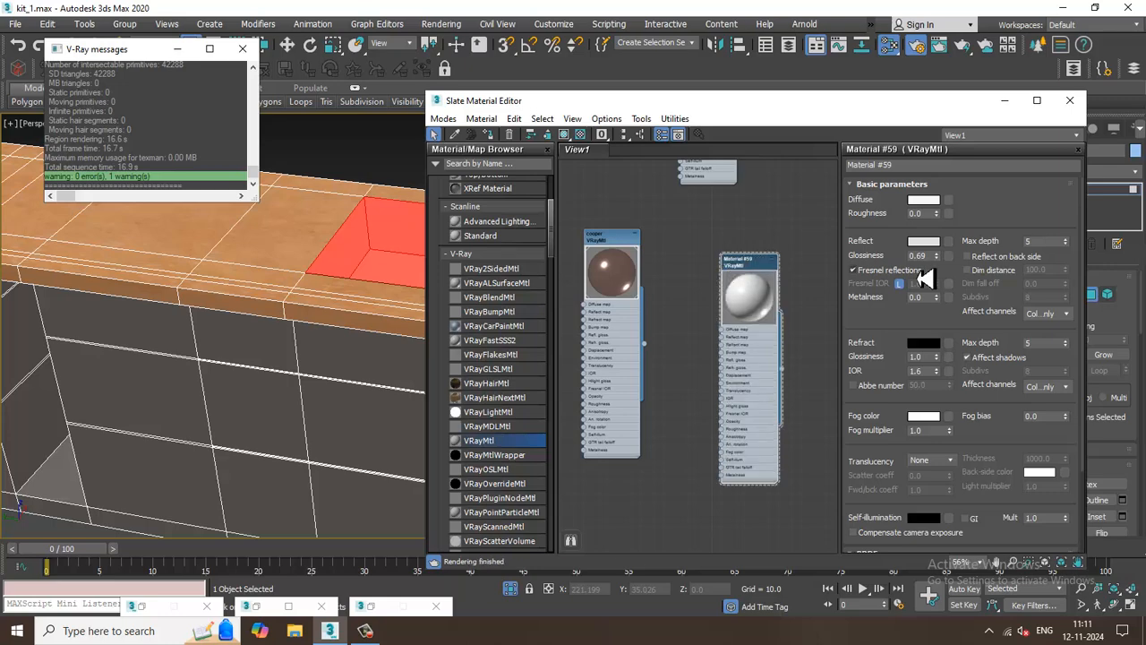
left_click(901, 284)
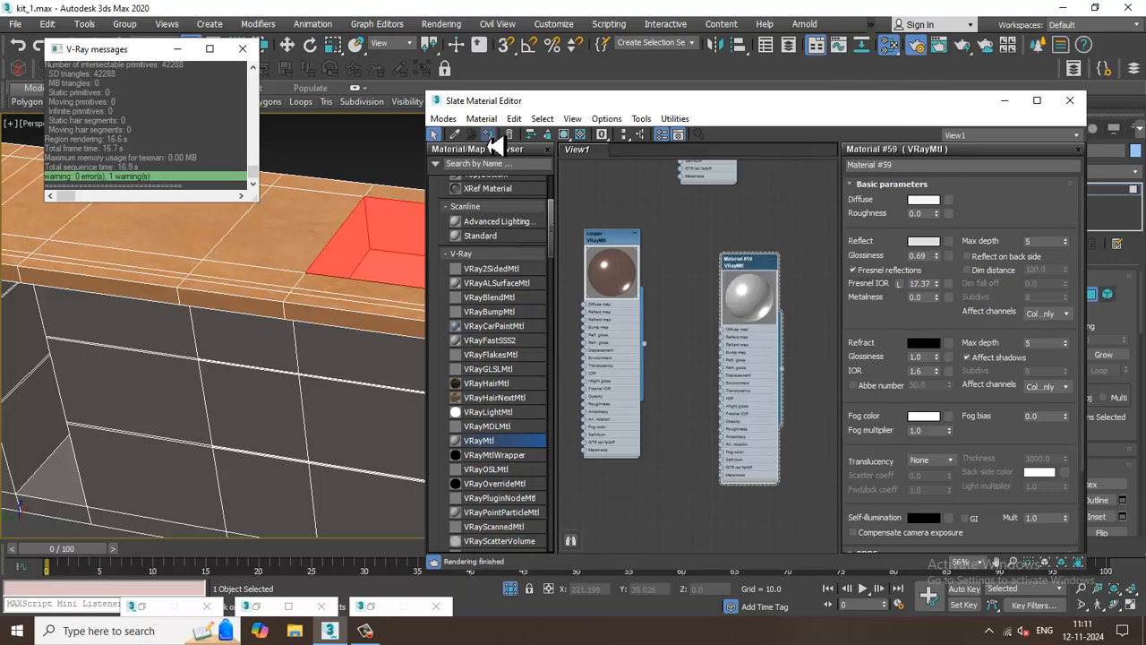
left_click(1005, 101)
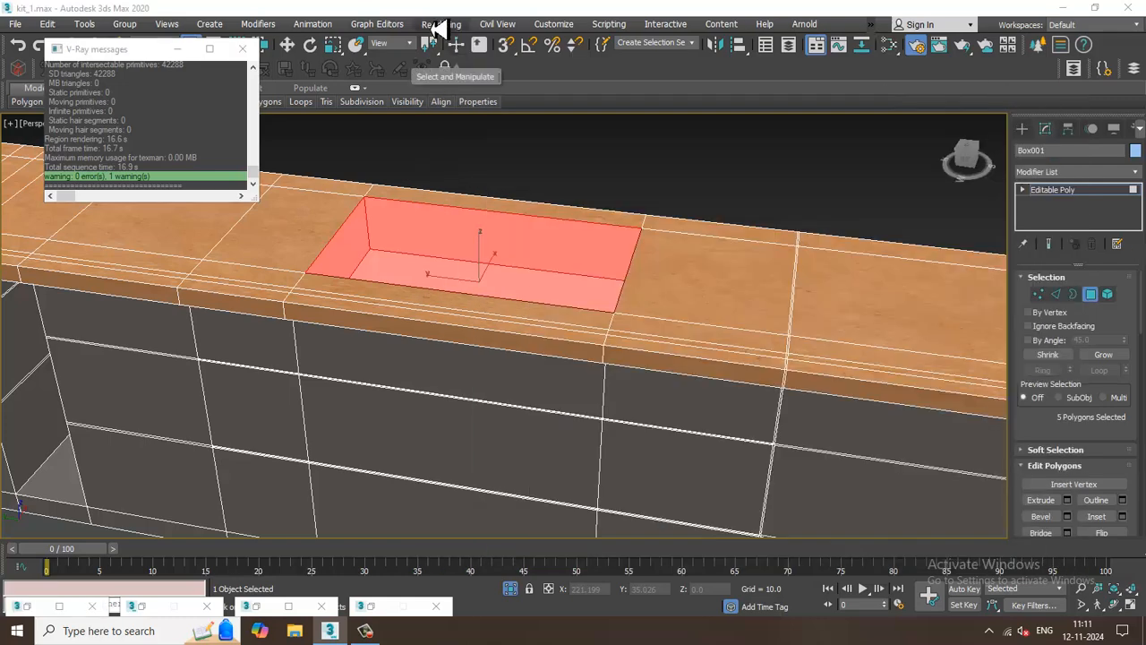
- Test-render the isolated counter to check the sink material
left_click(441, 24)
left_click(458, 43)
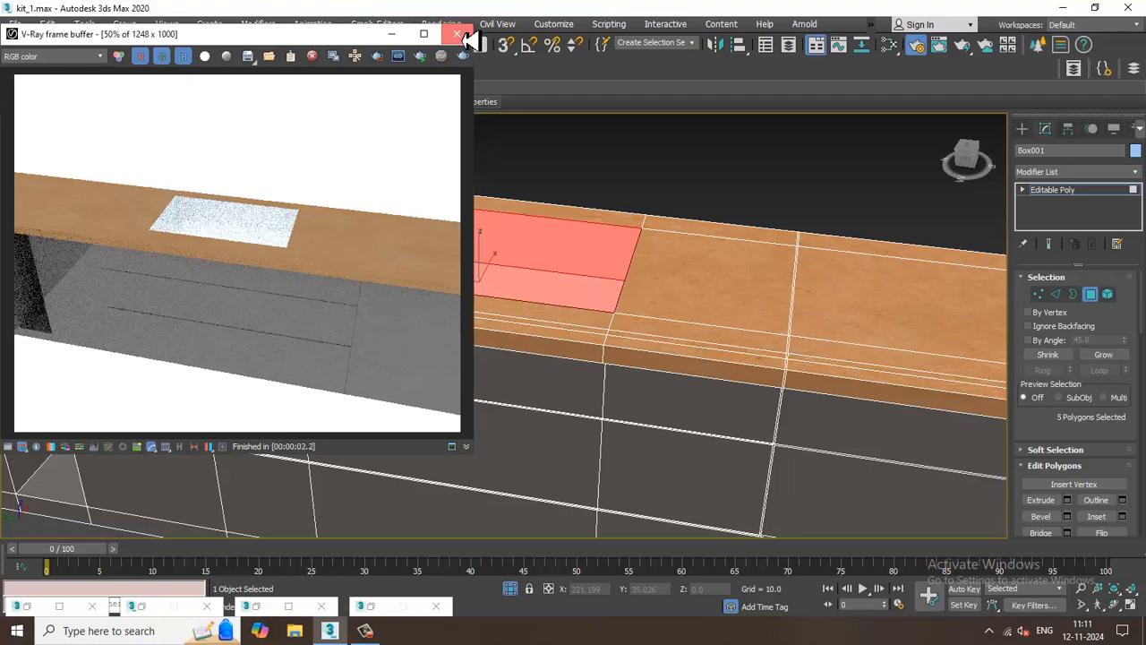
left_click(459, 34)
- End the isolation and test-render the sink together with the surrounding kitchen objects
right_click(589, 215)
left_click(620, 79)
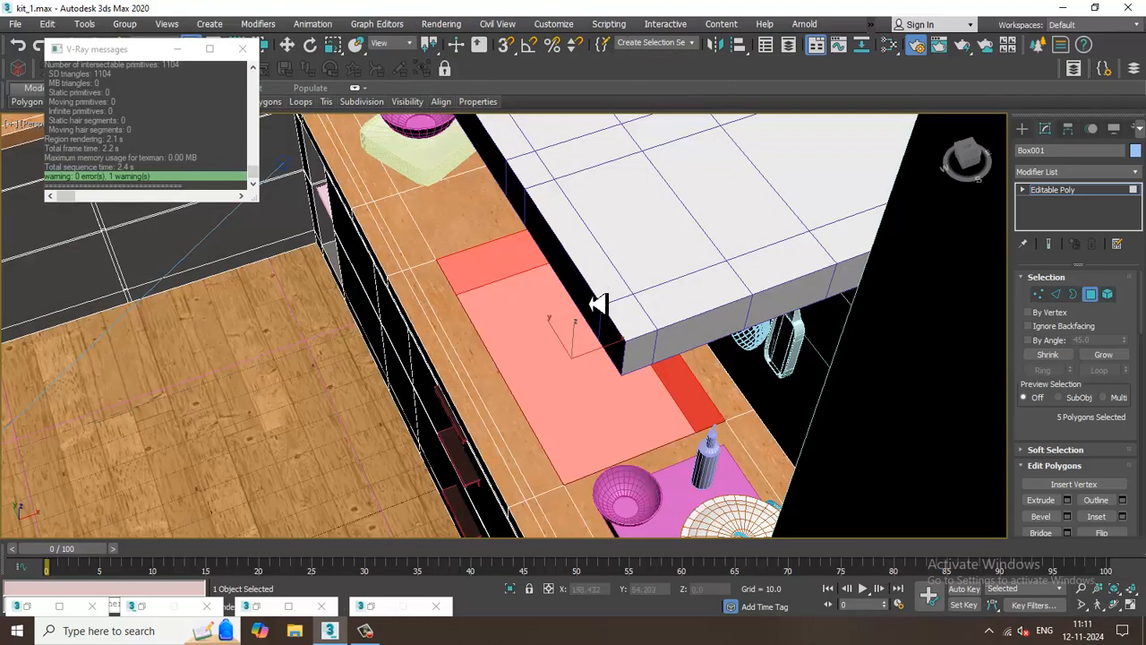
middle_click_drag(598, 305, 556, 287, "alt")
scroll(609, 304, "up", 3)
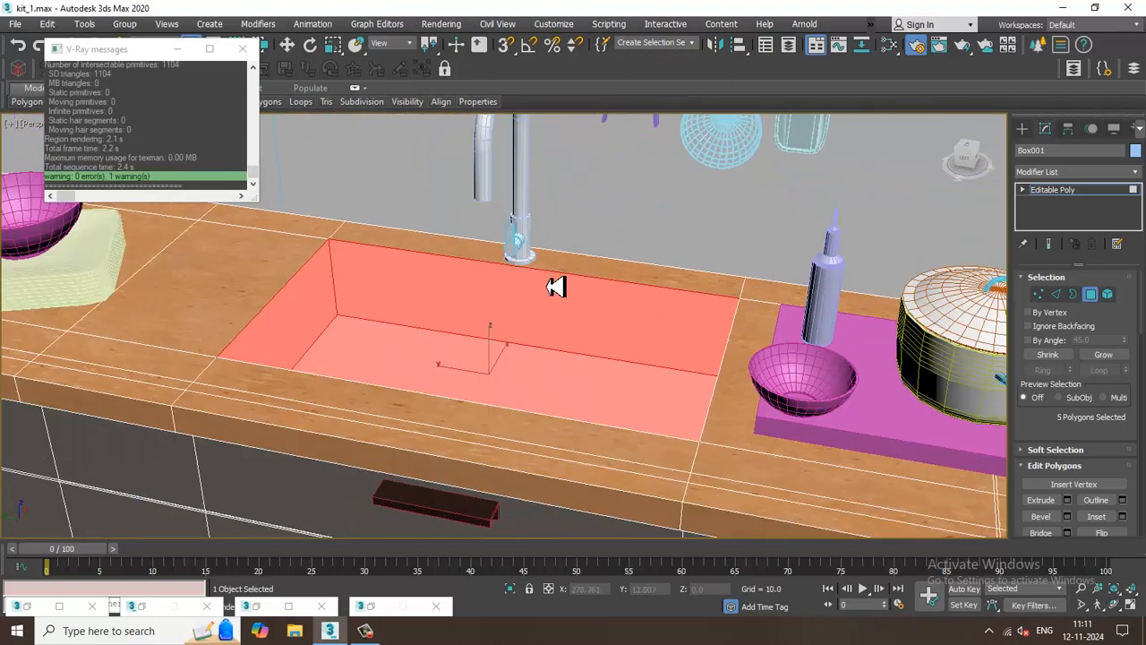
left_click(442, 24)
left_click(448, 46)
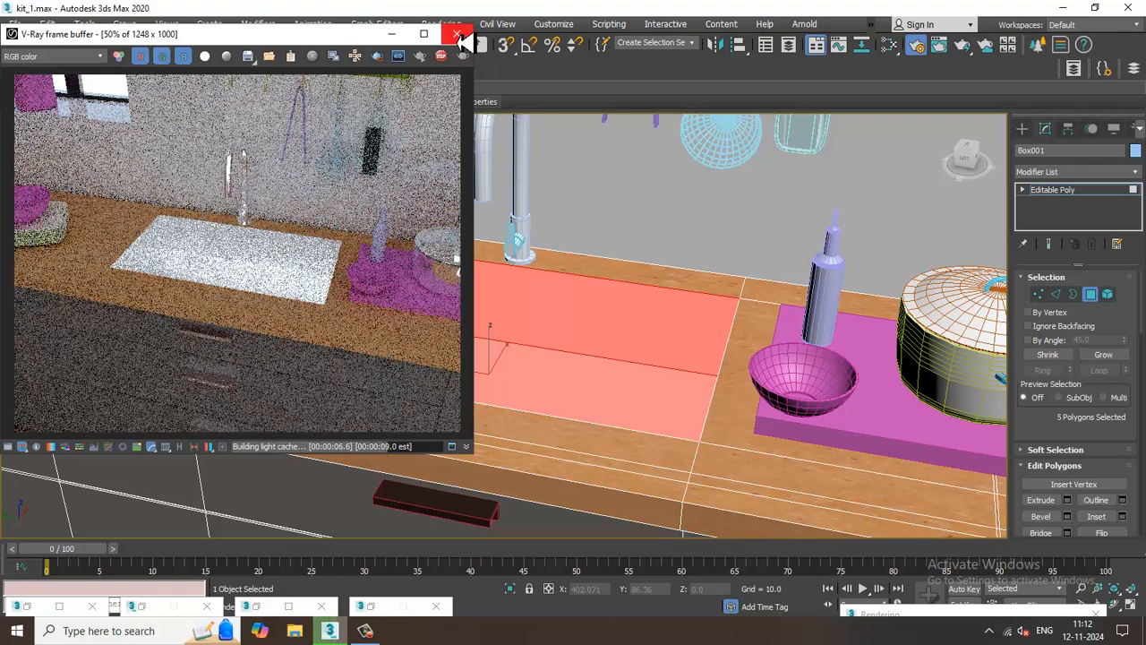
left_click(459, 36)
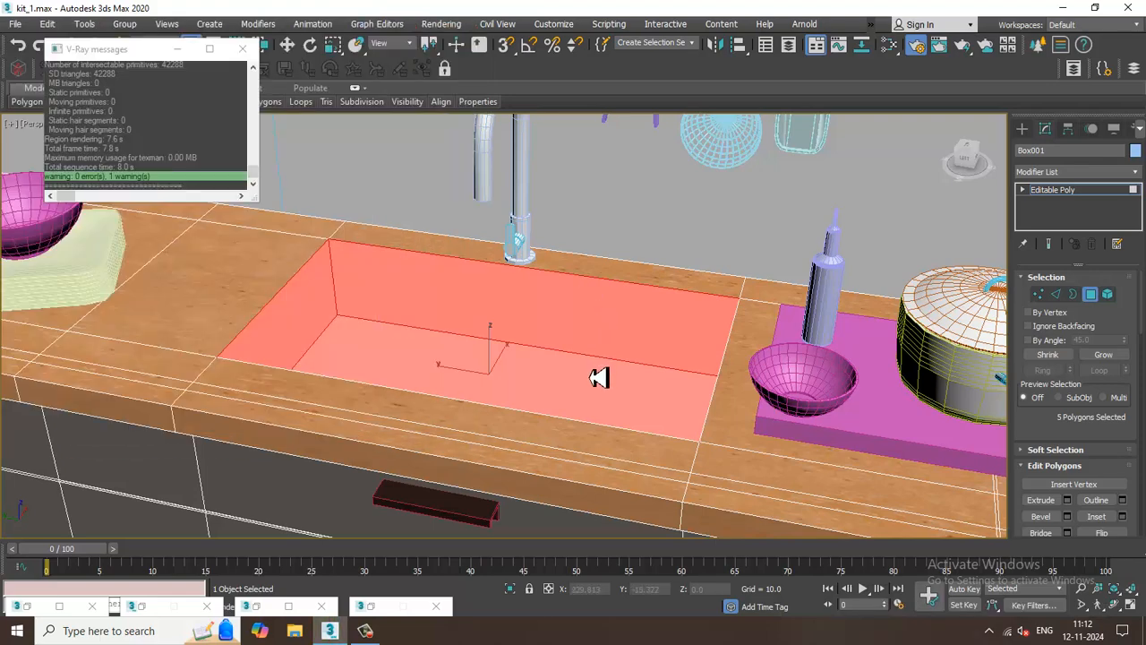
- Set the sink material's glossiness to 1.0 and test-render the sink area
key("m")
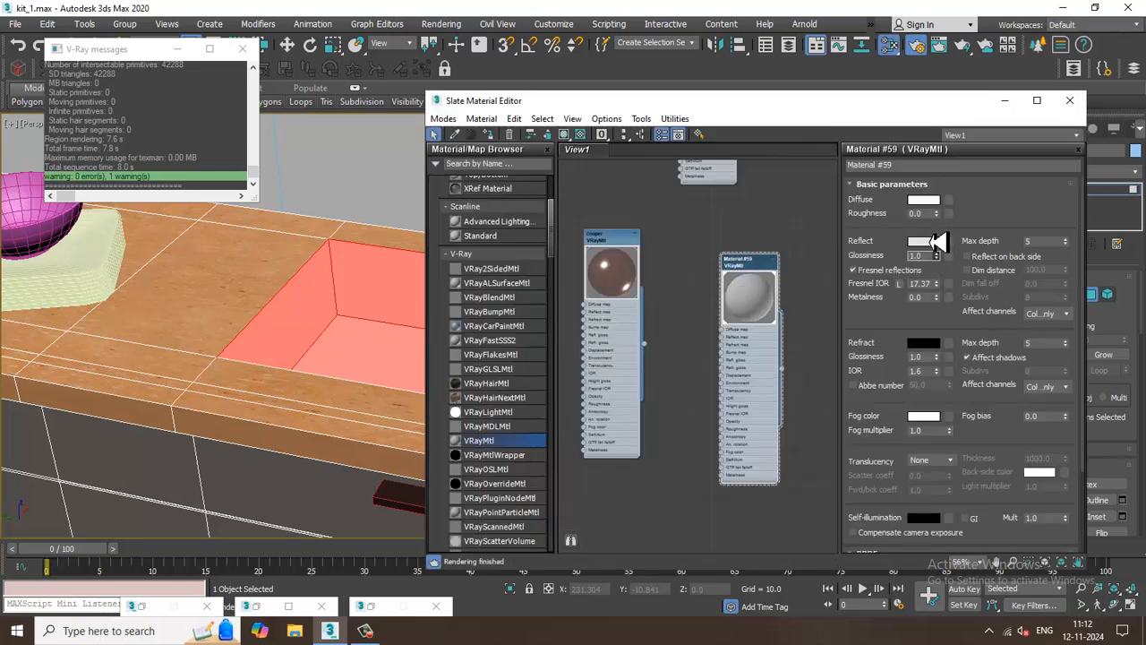
left_click(442, 23)
left_click(523, 42)
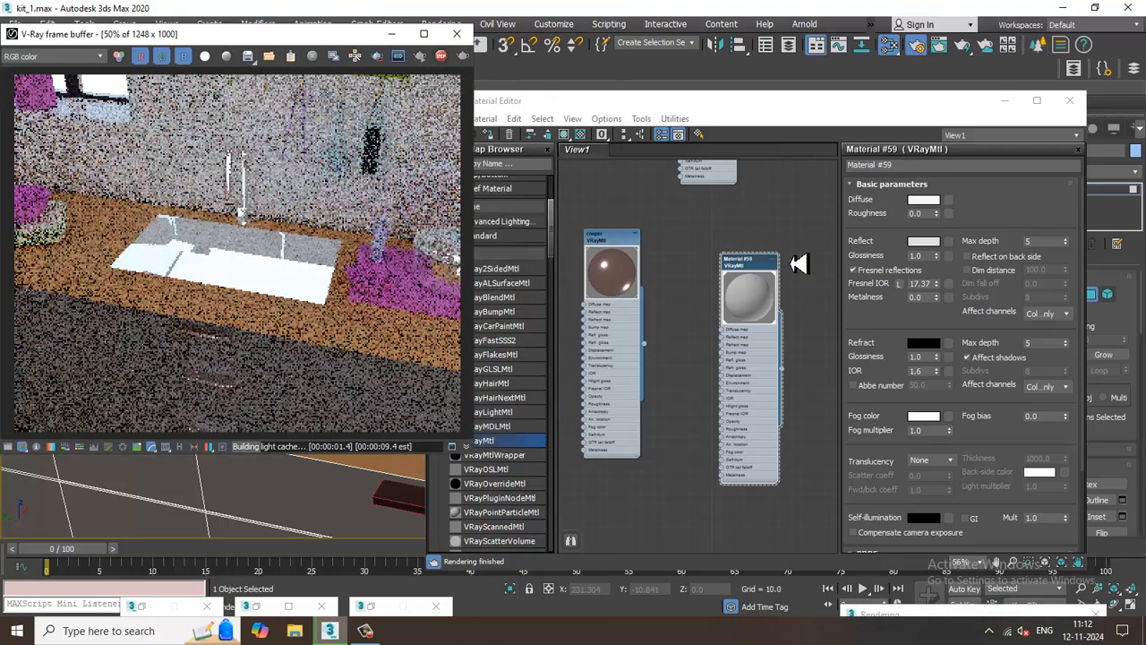
left_click(457, 33)
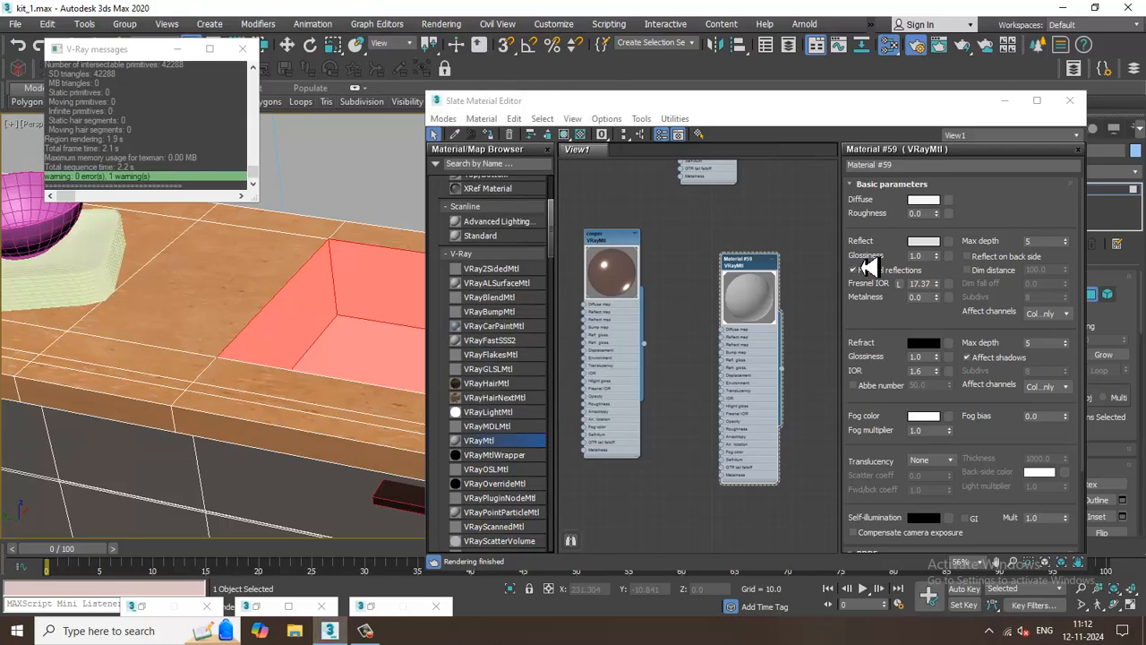
- Set the sink material's glossiness to 0.6 and test-render the sink area again
left_click_drag(927, 257, 856, 256)
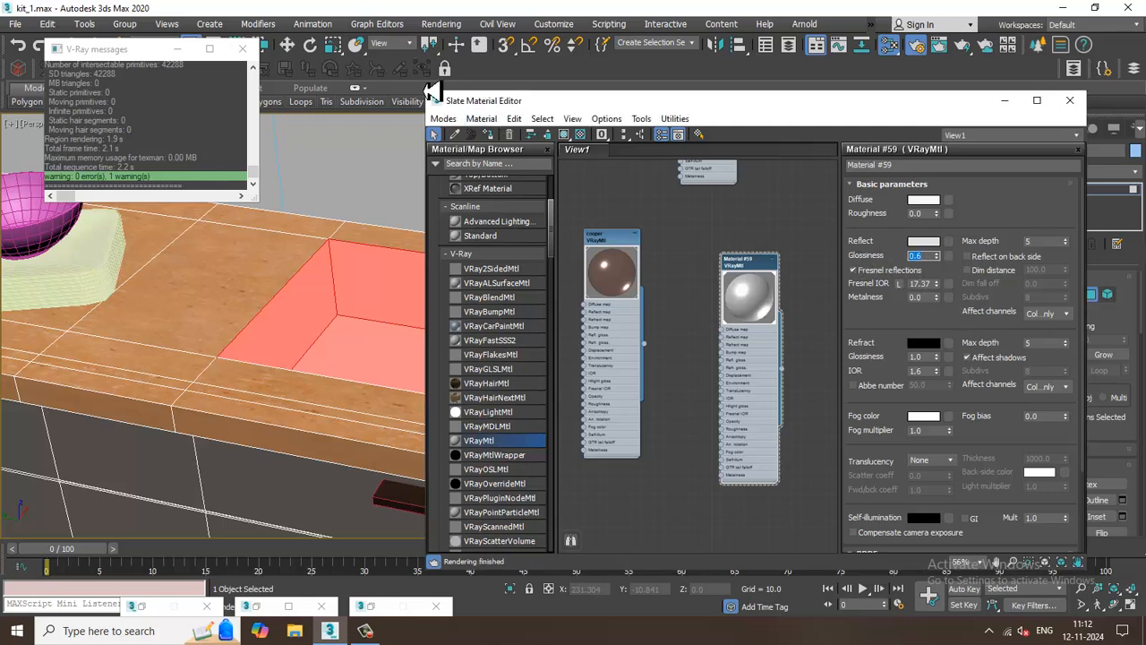
left_click(442, 23)
left_click(452, 55)
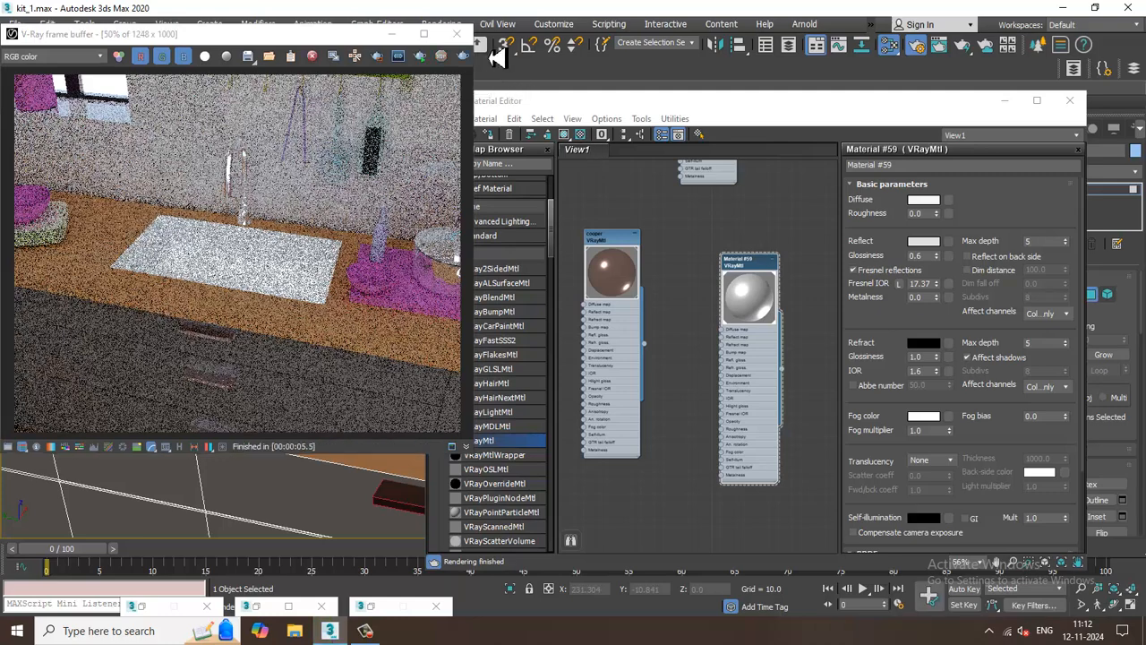
left_click(457, 33)
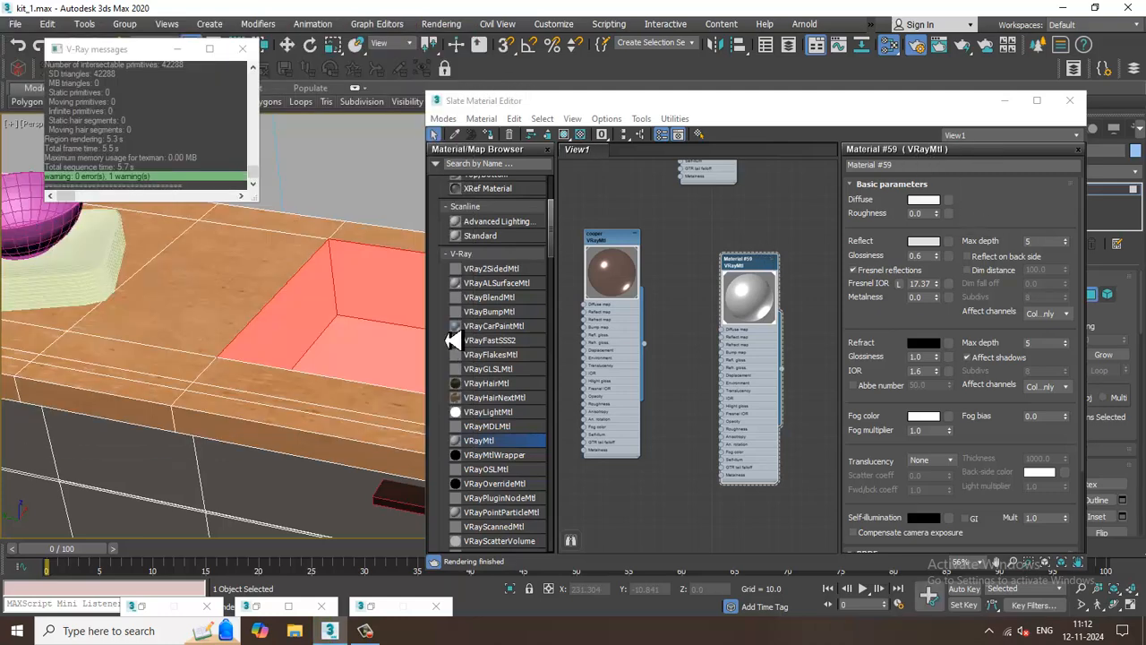
- Bring up the kitt.jpg reference image and place it beside the view of the whole kitchen for comparison
scroll(322, 400, "down", 10)
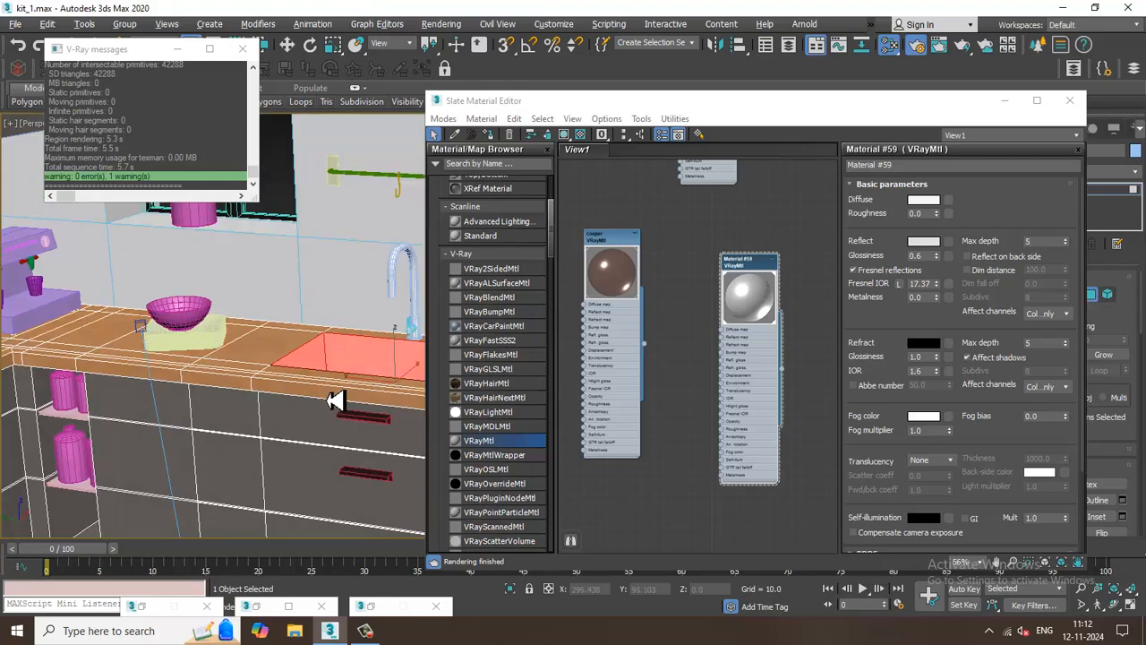
left_click_drag(899, 105, 820, 391)
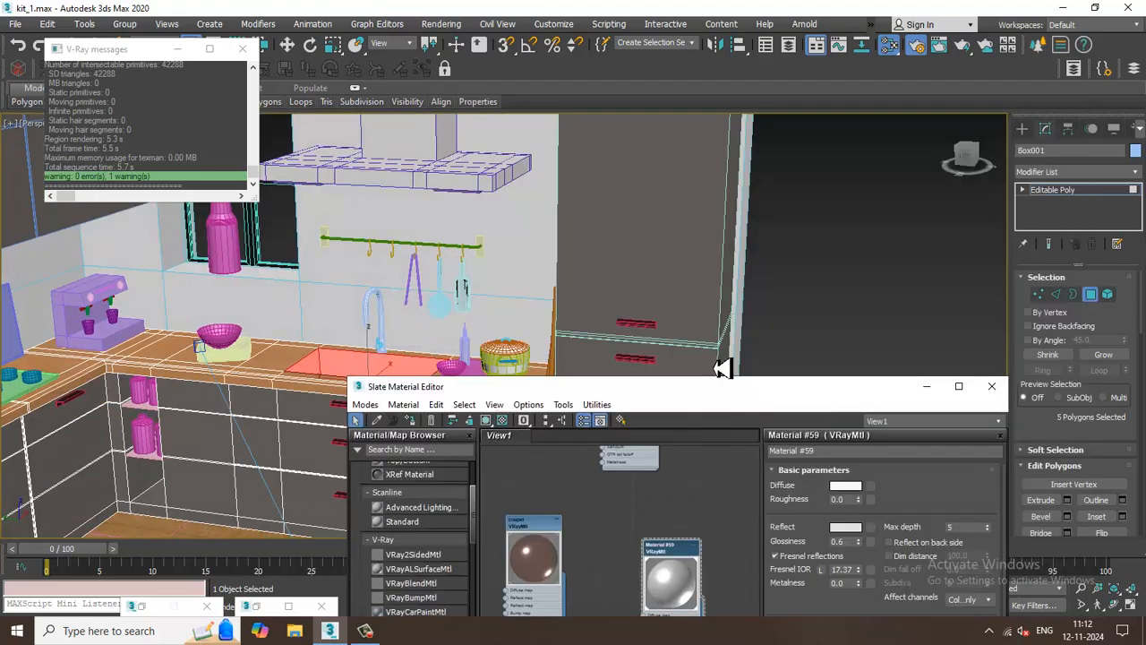
scroll(379, 258, "down", 6)
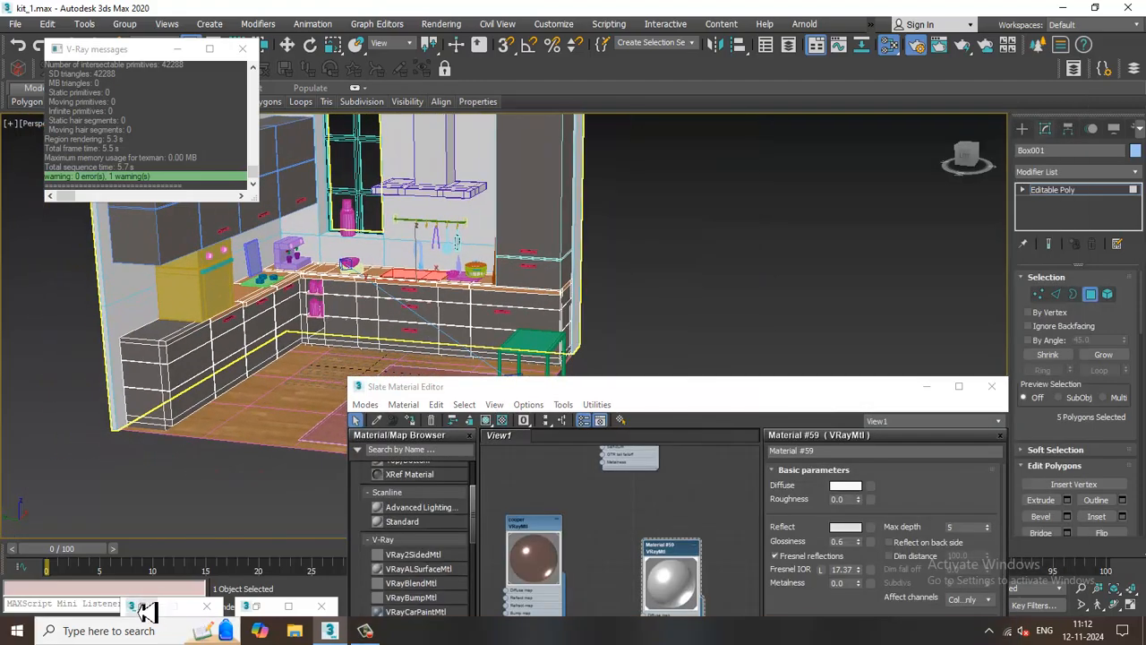
left_click(258, 616)
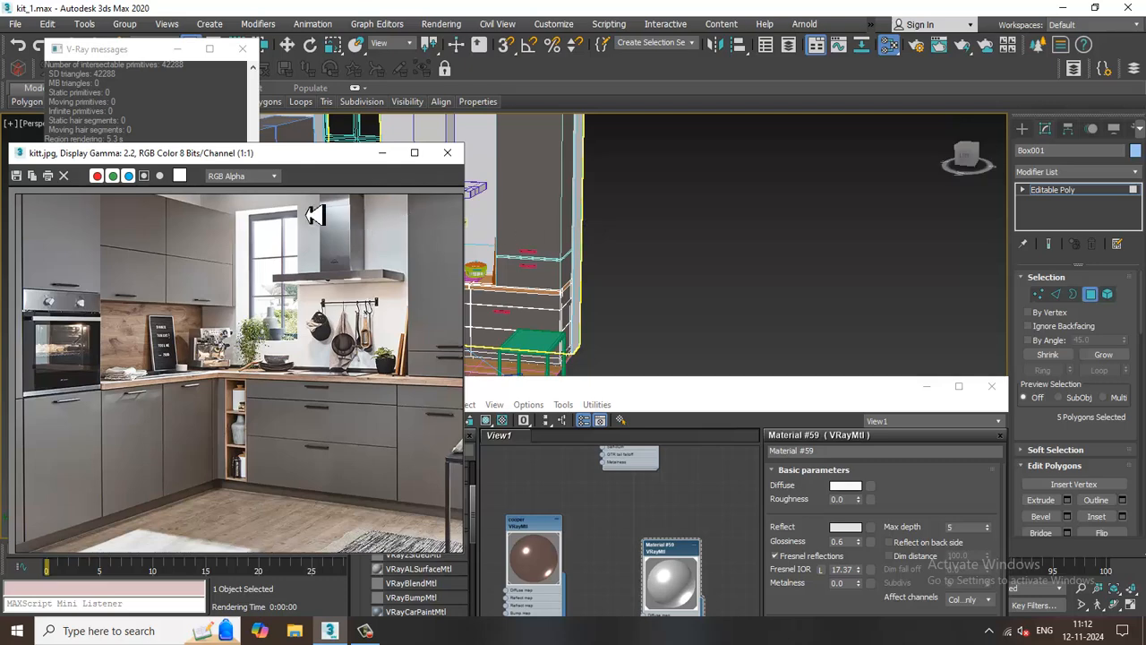
left_click_drag(320, 157, 131, 472)
- Assign the existing wood material Material #3 to the two boards leaning against the tall cabinet
middle_click_drag(485, 278, 505, 274, "alt")
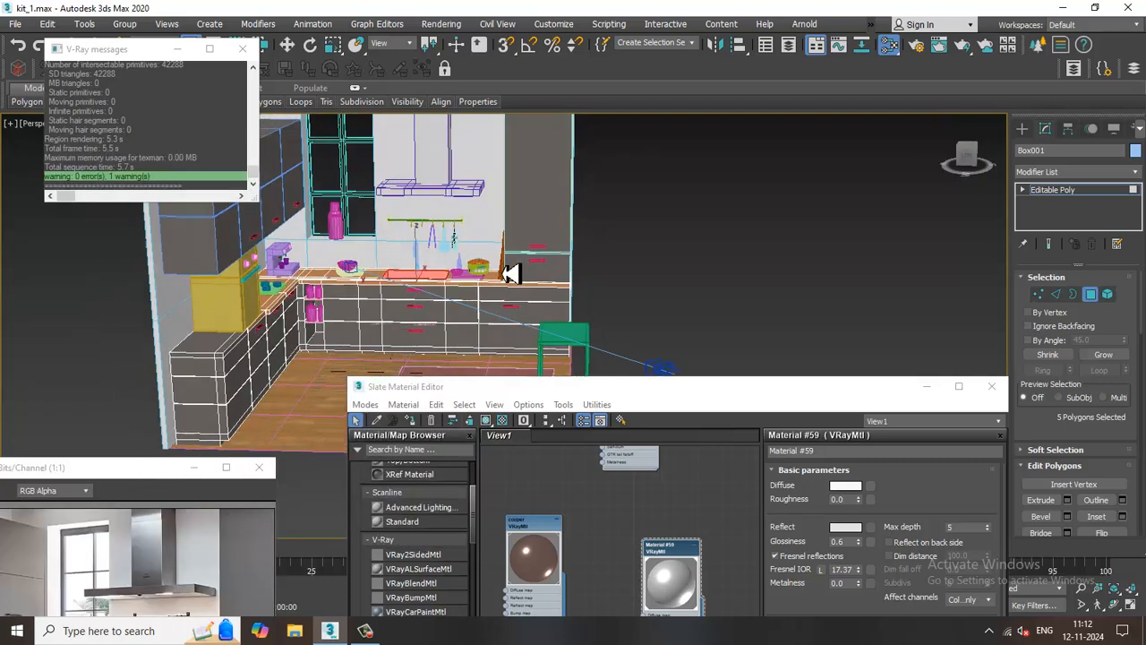
scroll(505, 274, "up", 2)
scroll(515, 271, "up", 4)
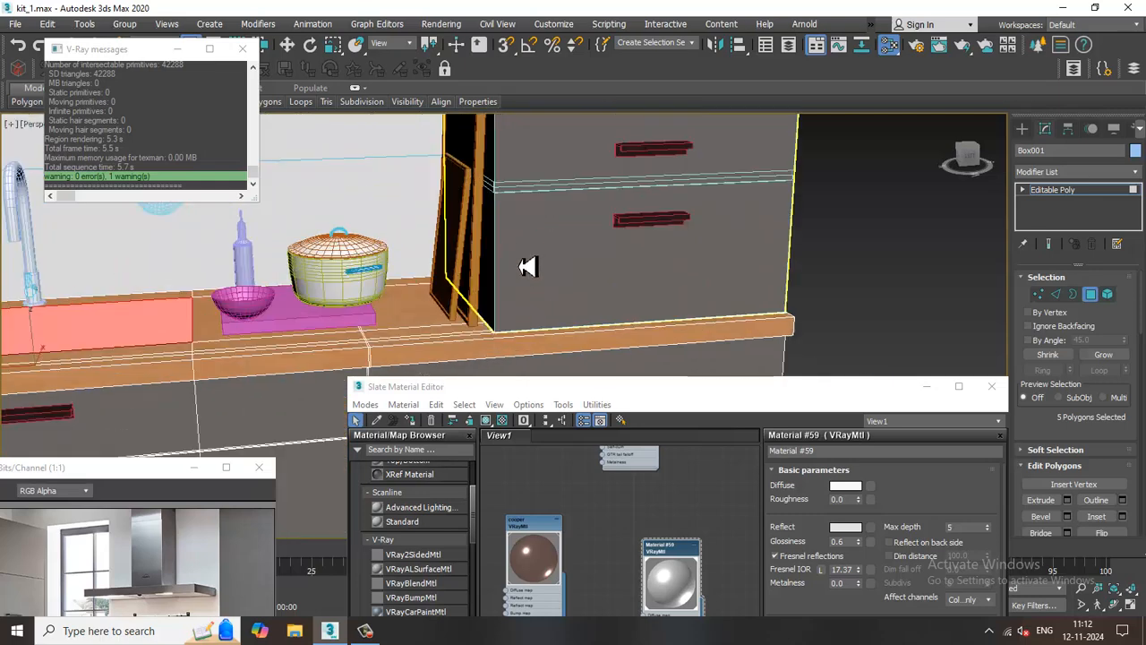
left_click(1095, 191)
left_click(452, 235)
left_click(492, 136, "ctrl")
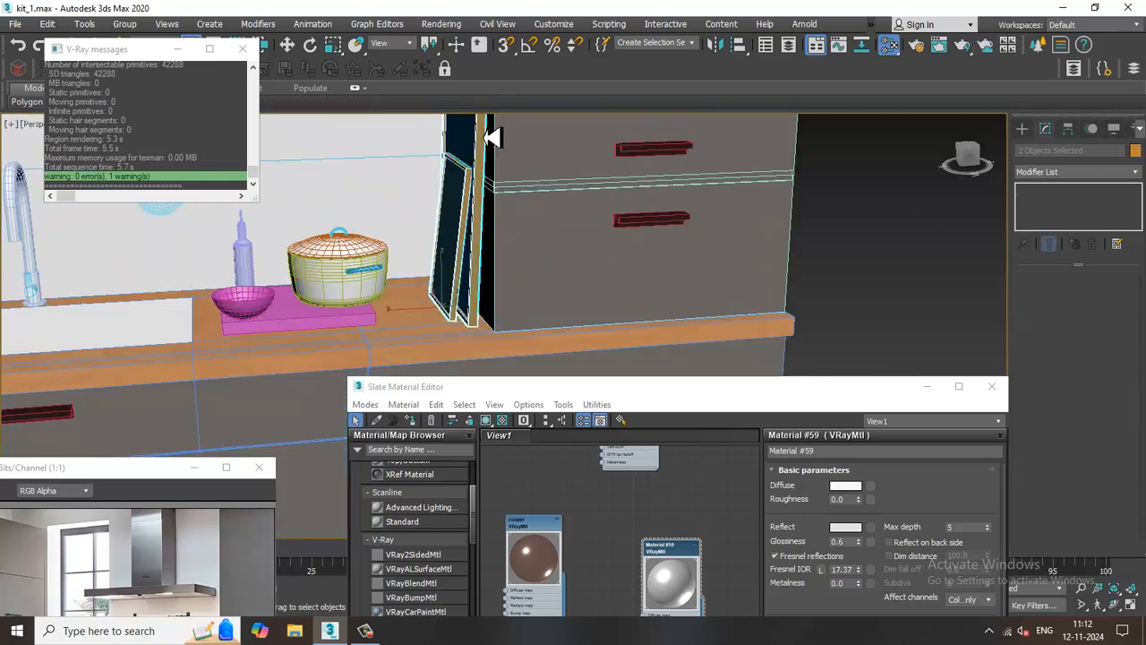
left_click_drag(595, 393, 521, 134)
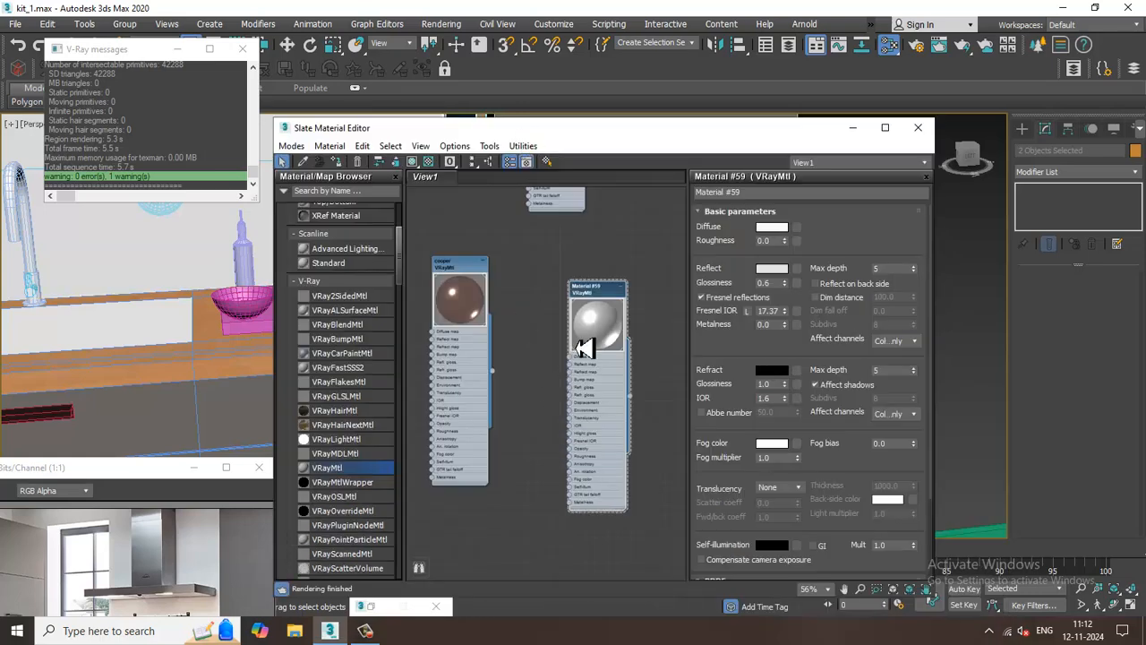
middle_click_drag(583, 277, 613, 524)
middle_click_drag(614, 339, 592, 534)
scroll(606, 320, "up", 5)
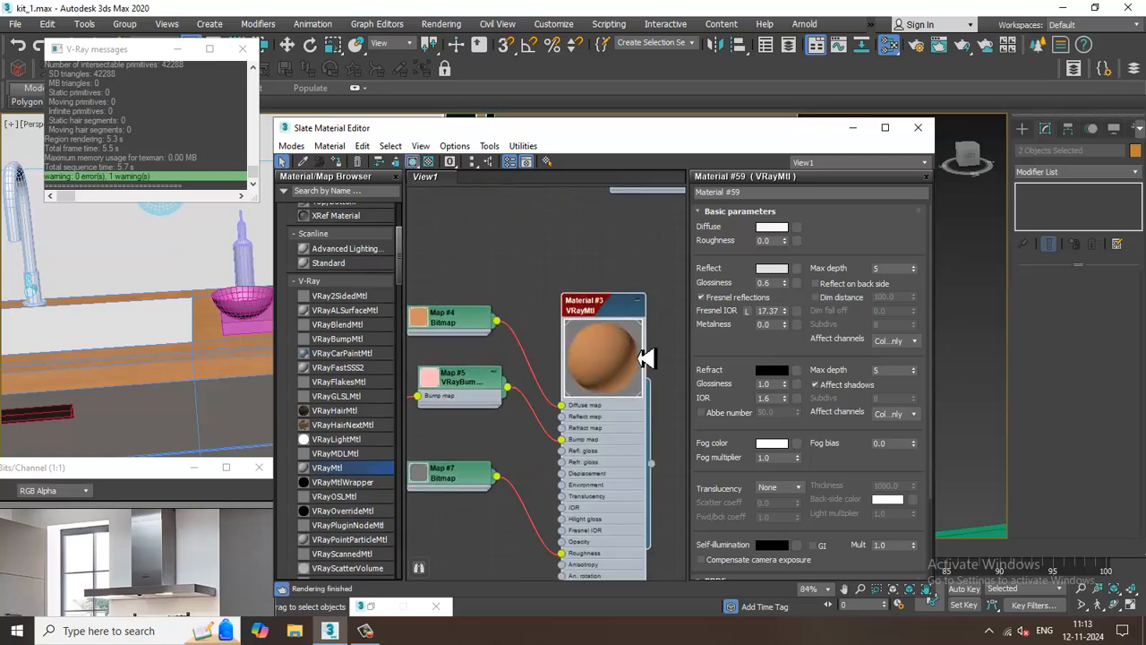
middle_click_drag(645, 359, 614, 332)
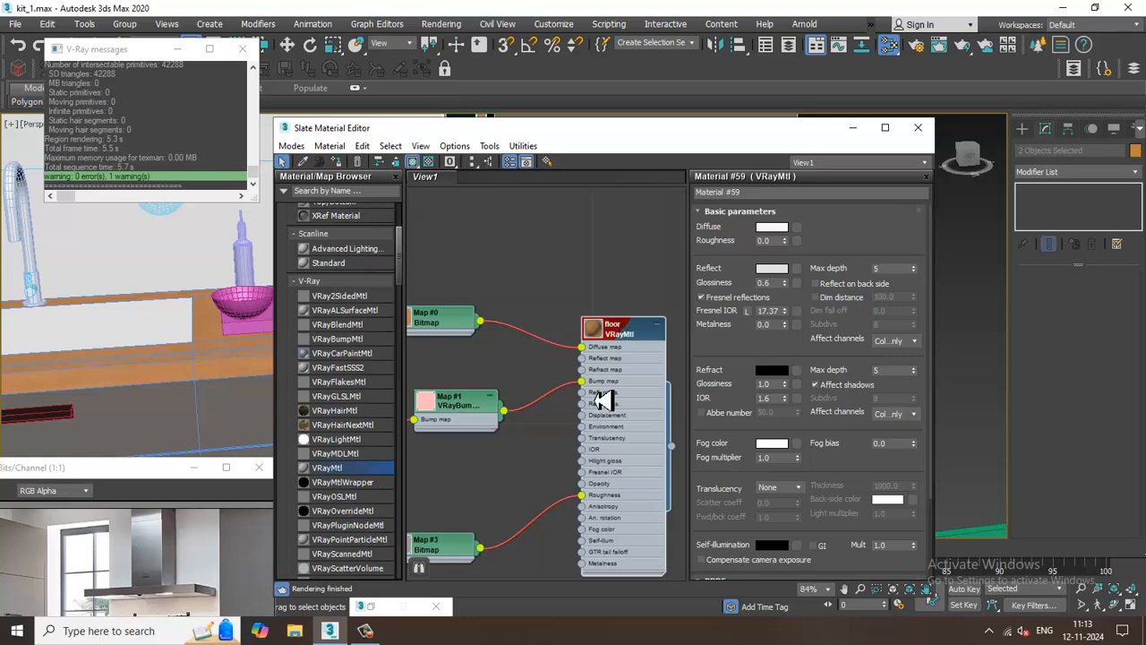
middle_click_drag(603, 398, 606, 249)
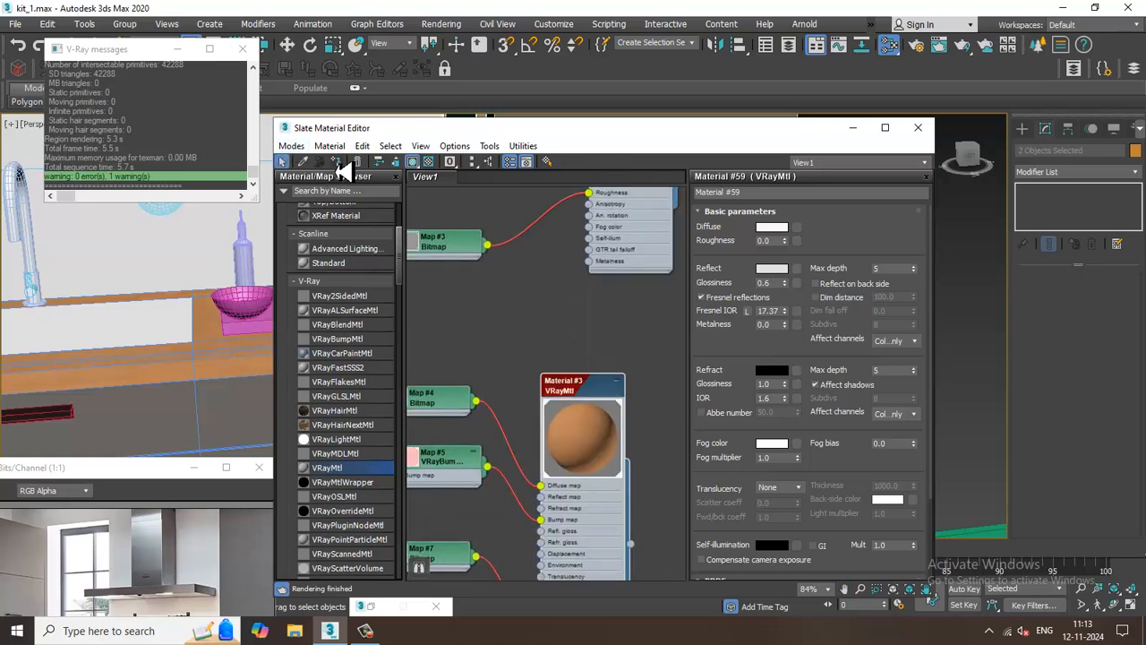
left_click(852, 128)
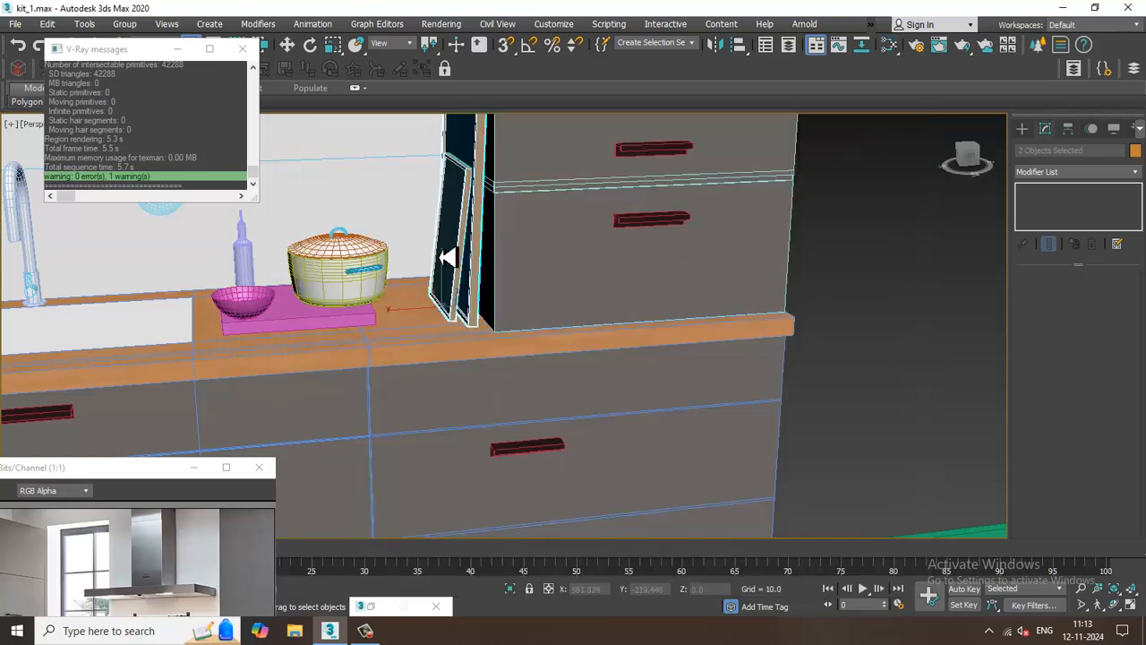
- Apply a UVW Map modifier with Box mapping to the two selected boards
middle_click_drag(494, 265, 553, 297, "alt")
scroll(553, 297, "up", 3)
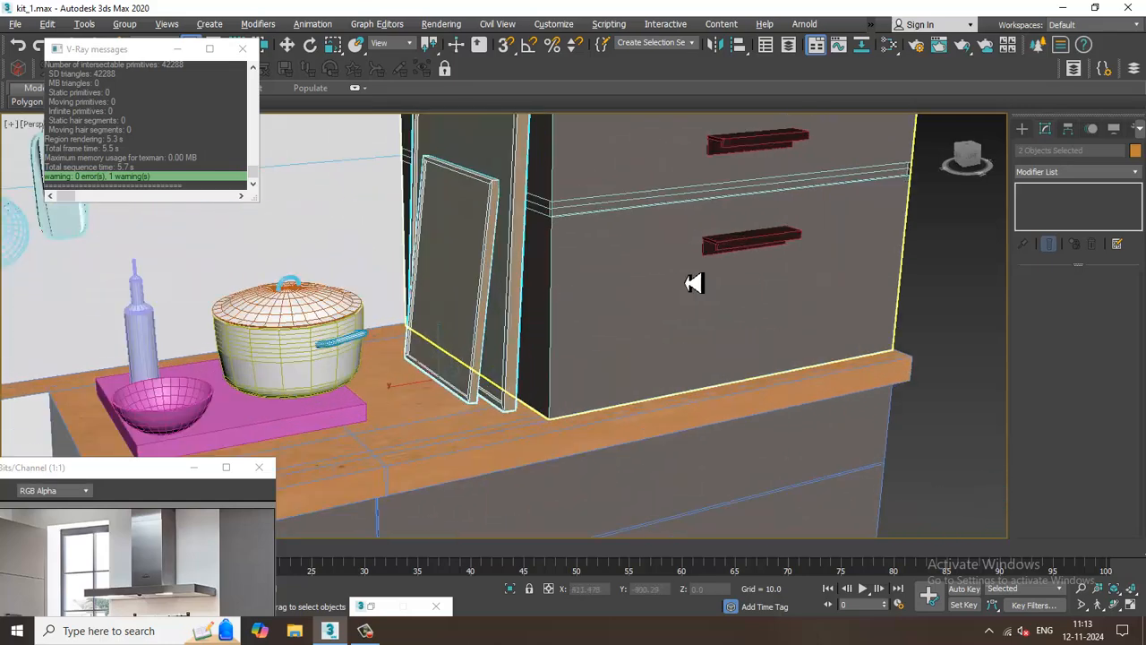
left_click(1062, 172)
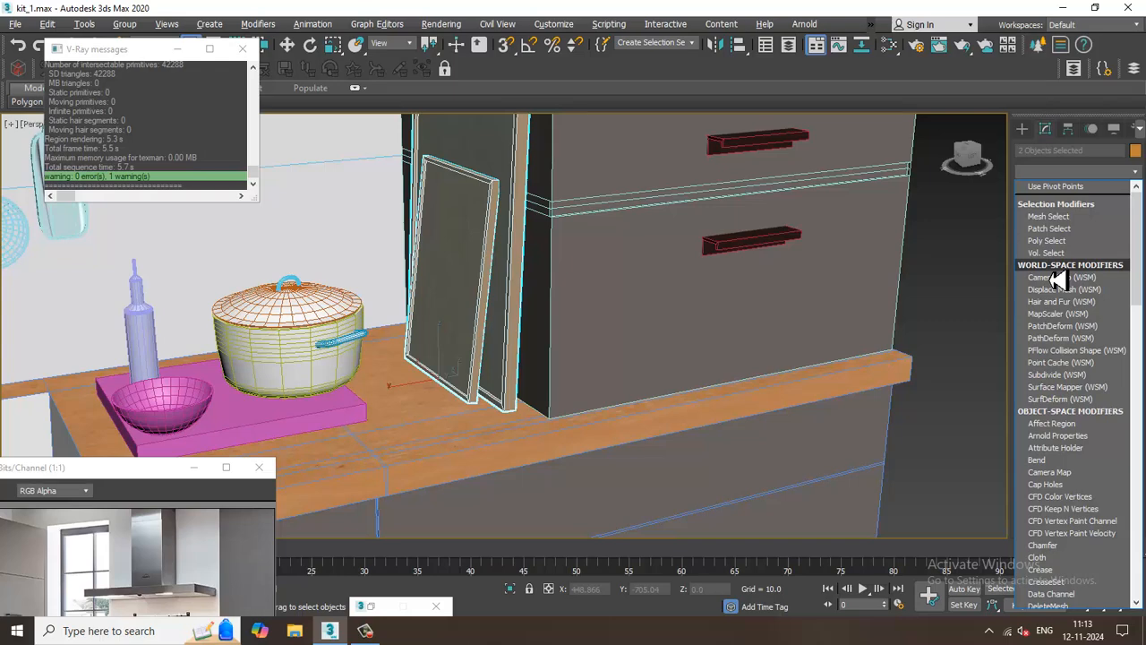
scroll(1085, 359, "down", 20)
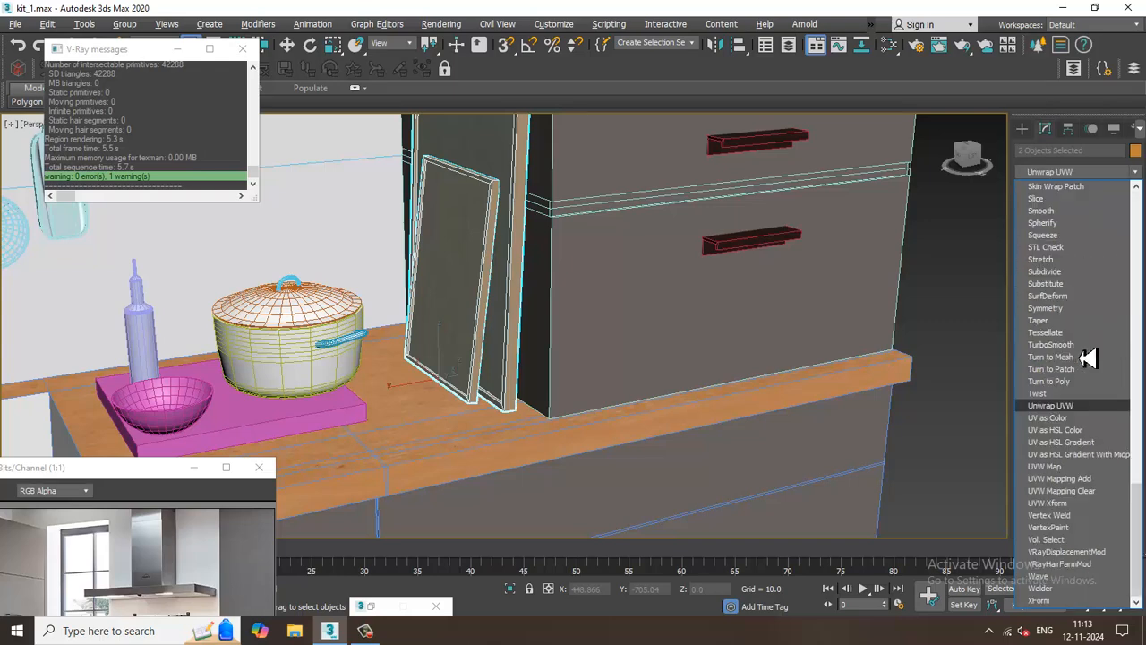
left_click(1079, 467)
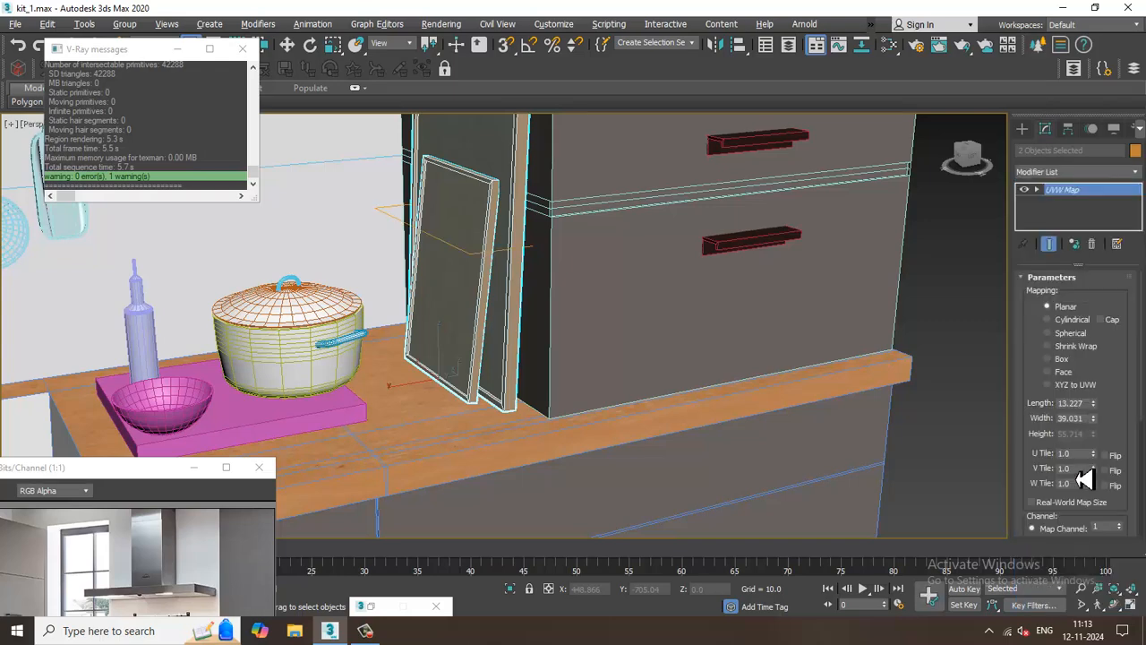
left_click(1061, 360)
- Set the boards' UVW mapping size to length 42.195, width 45.276 and height 67.971
middle_click_drag(600, 369, 530, 388, "alt")
scroll(497, 373, "up", 3)
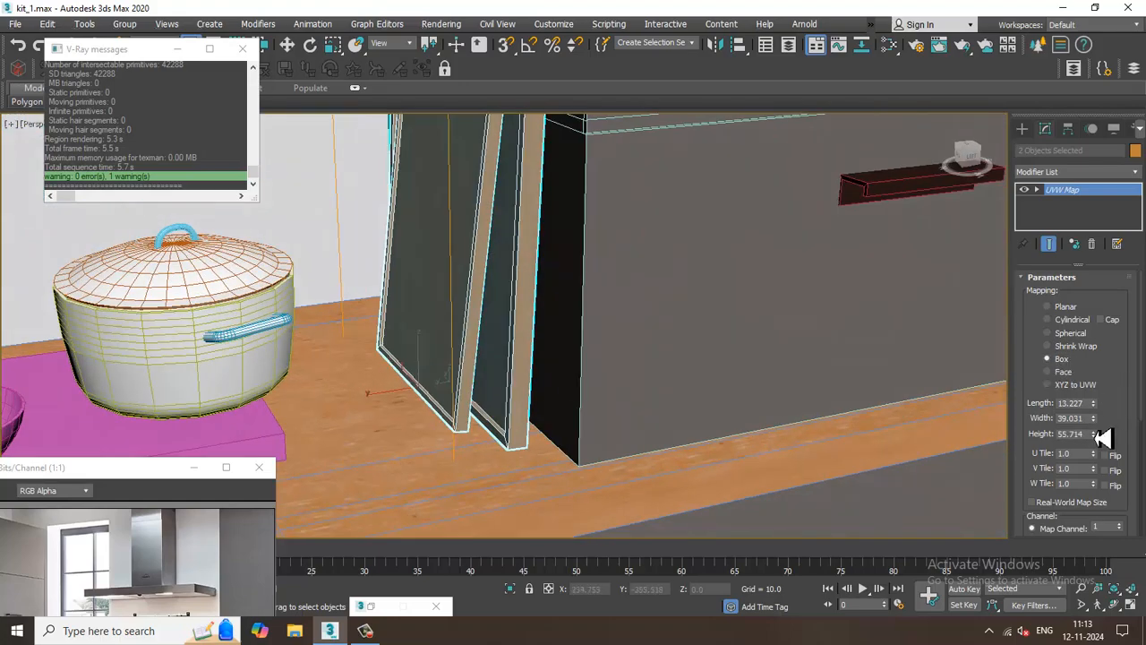
left_click_drag(1093, 419, 1065, 234)
scroll(557, 355, "down", 5)
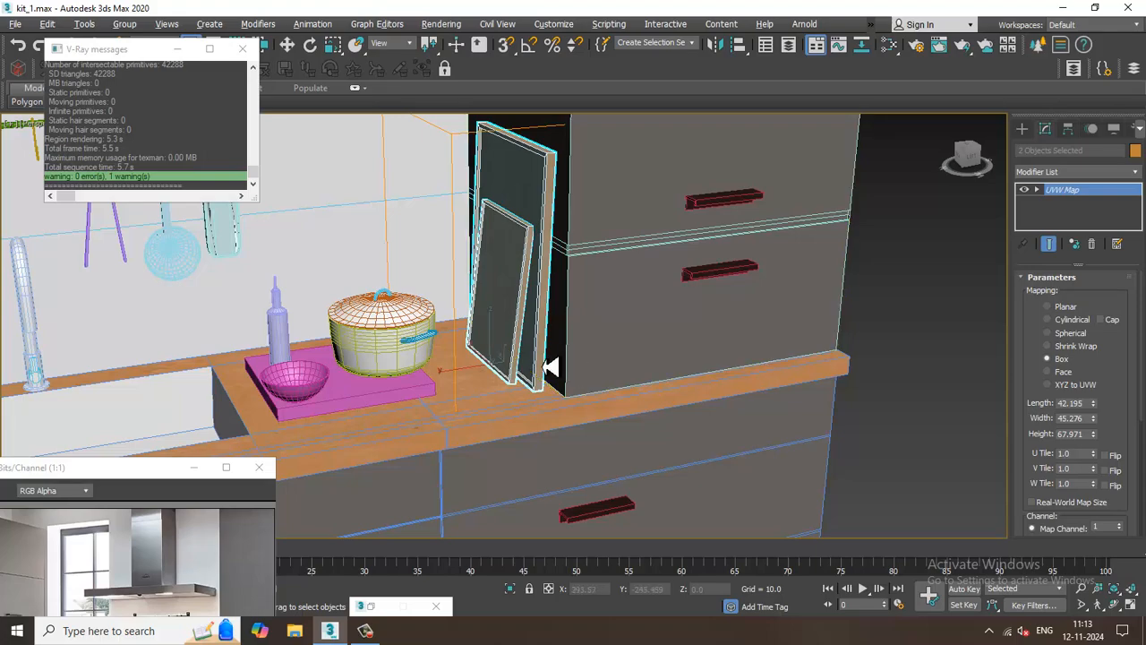
- Select the front door polygon of the built-in oven below its handle
middle_click_drag(550, 367, 678, 368, "alt")
scroll(676, 367, "down", 5)
middle_click_drag(298, 358, 383, 369)
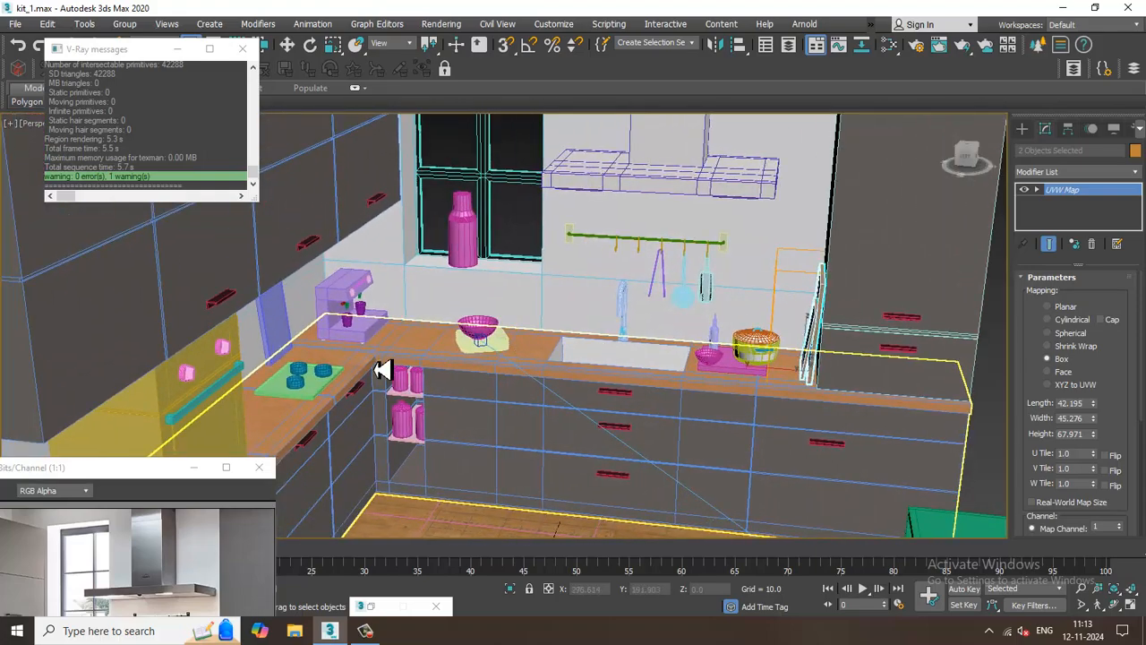
scroll(383, 369, "up", 5)
scroll(427, 337, "down", 4)
middle_click_drag(427, 337, 541, 230, "alt")
scroll(510, 314, "down", 2)
left_click_drag(66, 470, 170, 462)
left_click(299, 306)
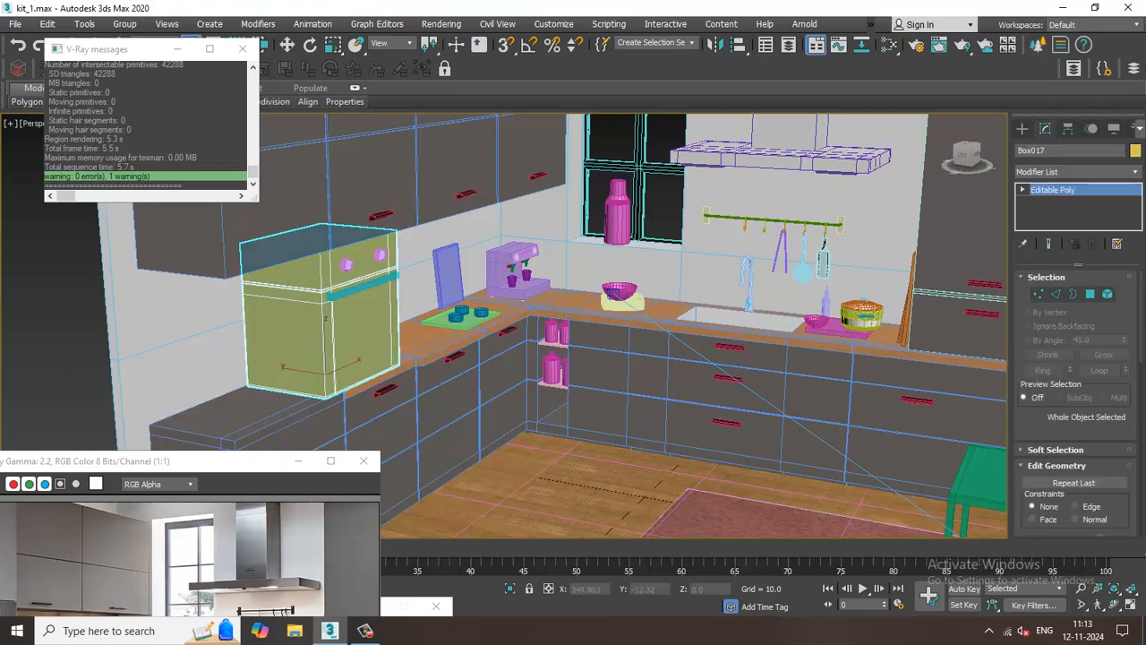
left_click(1091, 296)
left_click(392, 343)
scroll(392, 343, "up", 3)
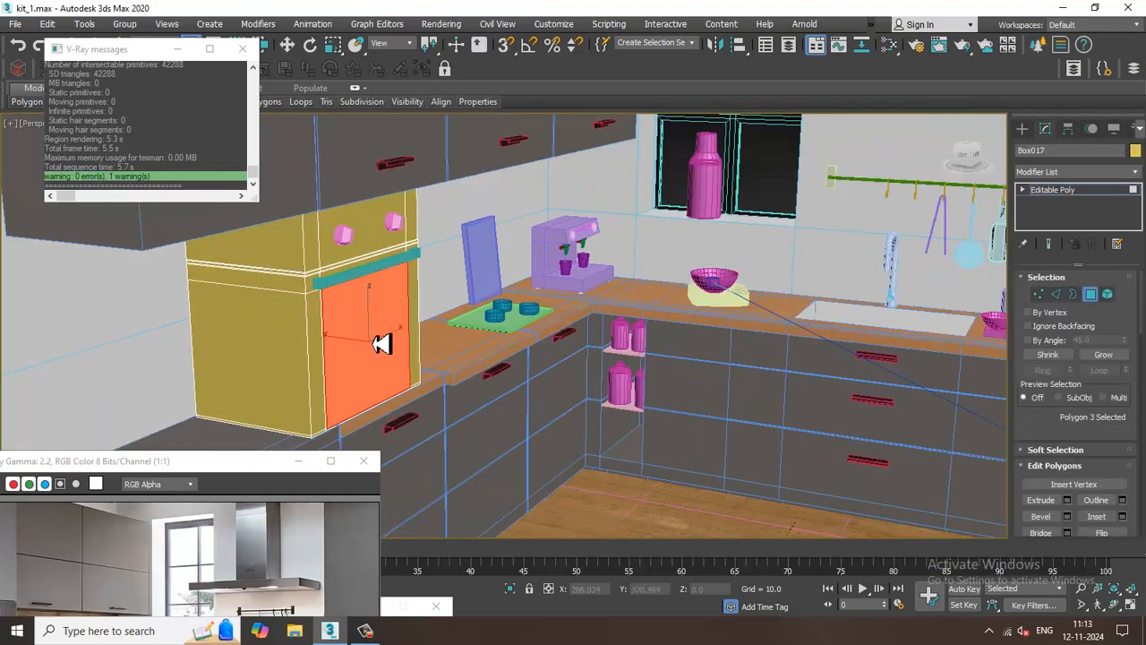
scroll(380, 371, "up", 4)
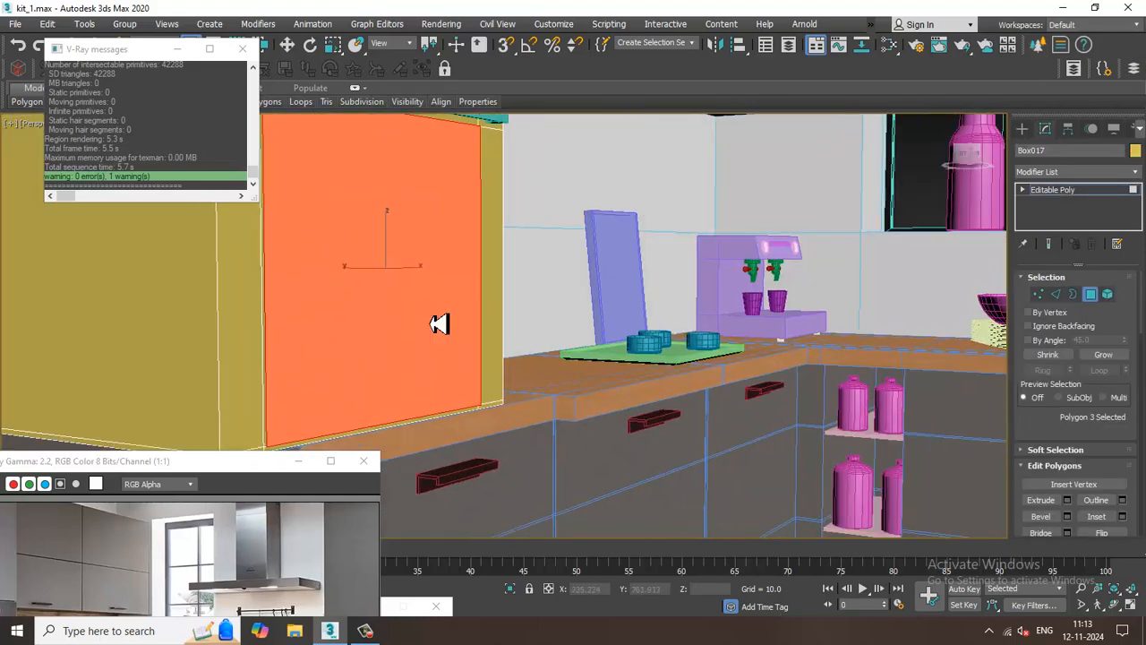
- Create a new VRayMtl for the oven door and set its diffuse color to dark grey with value 27
key("m")
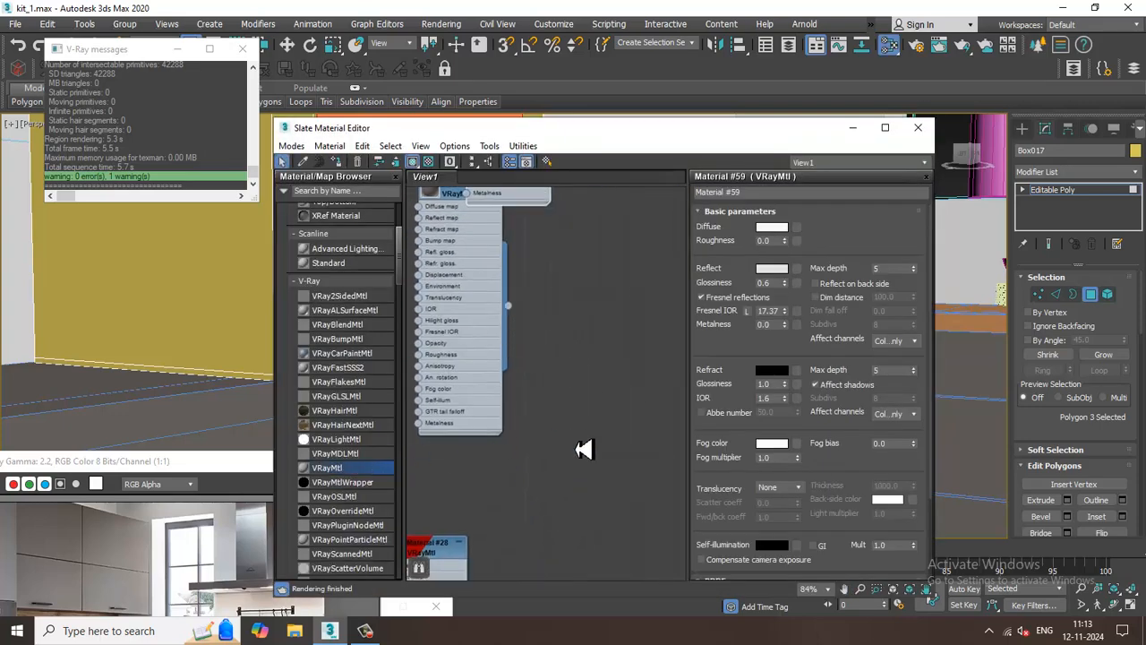
left_click_drag(578, 449, 583, 455)
double_click(585, 458)
left_click(774, 229)
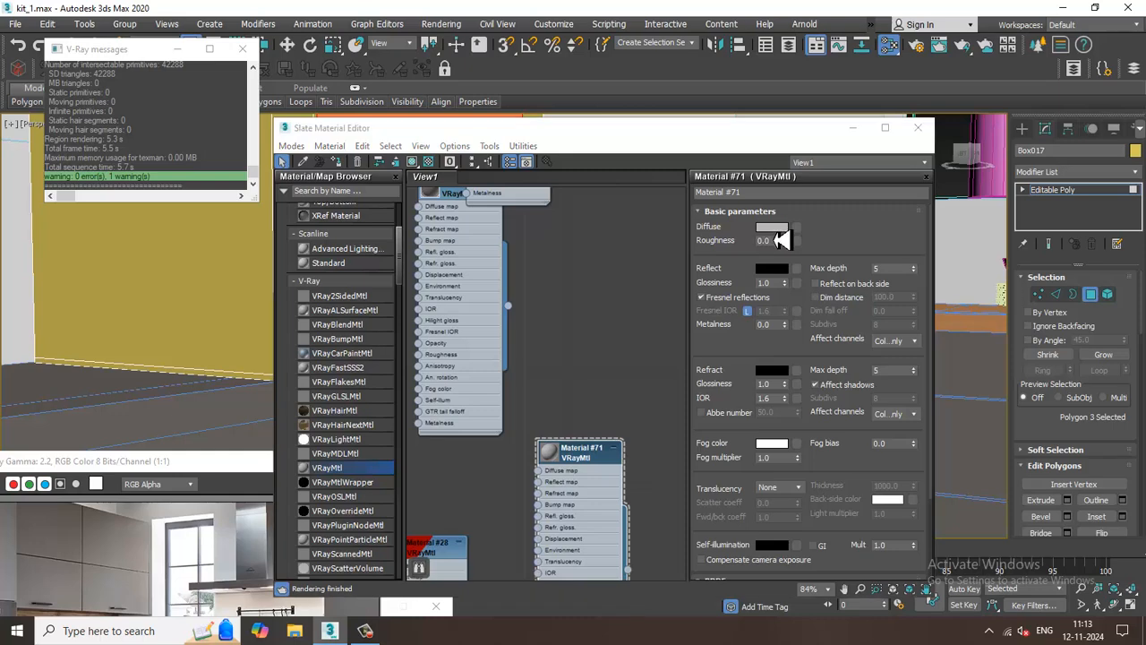
left_click_drag(573, 277, 575, 235)
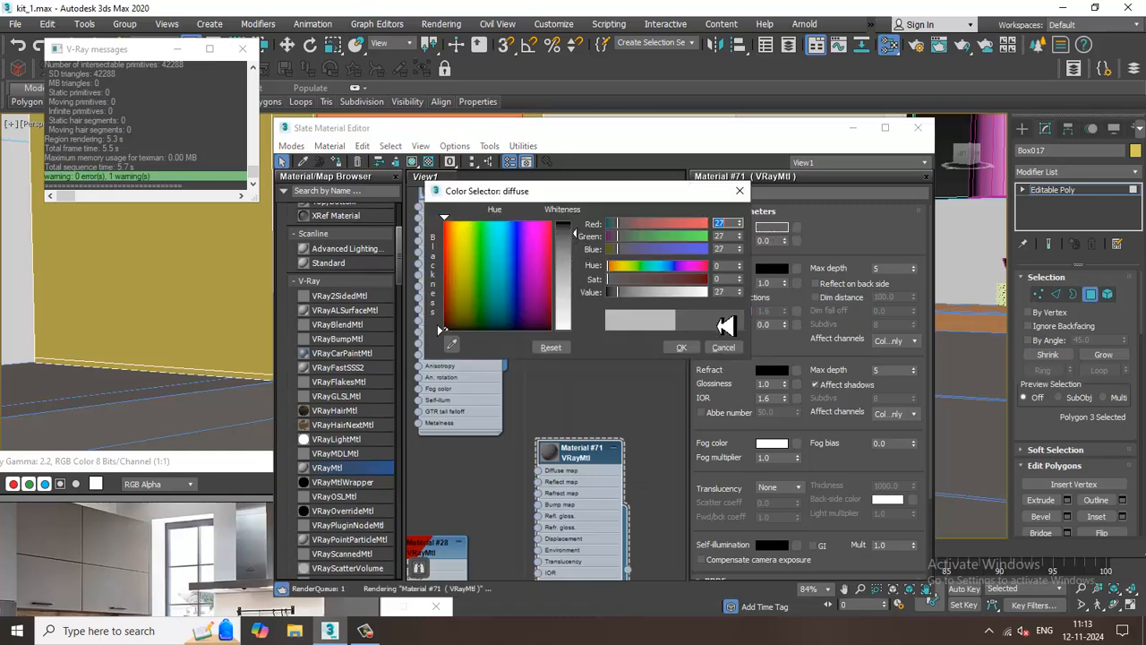
left_click(686, 347)
- Set the new oven door material's refraction color to light grey with value 223
left_click(770, 377)
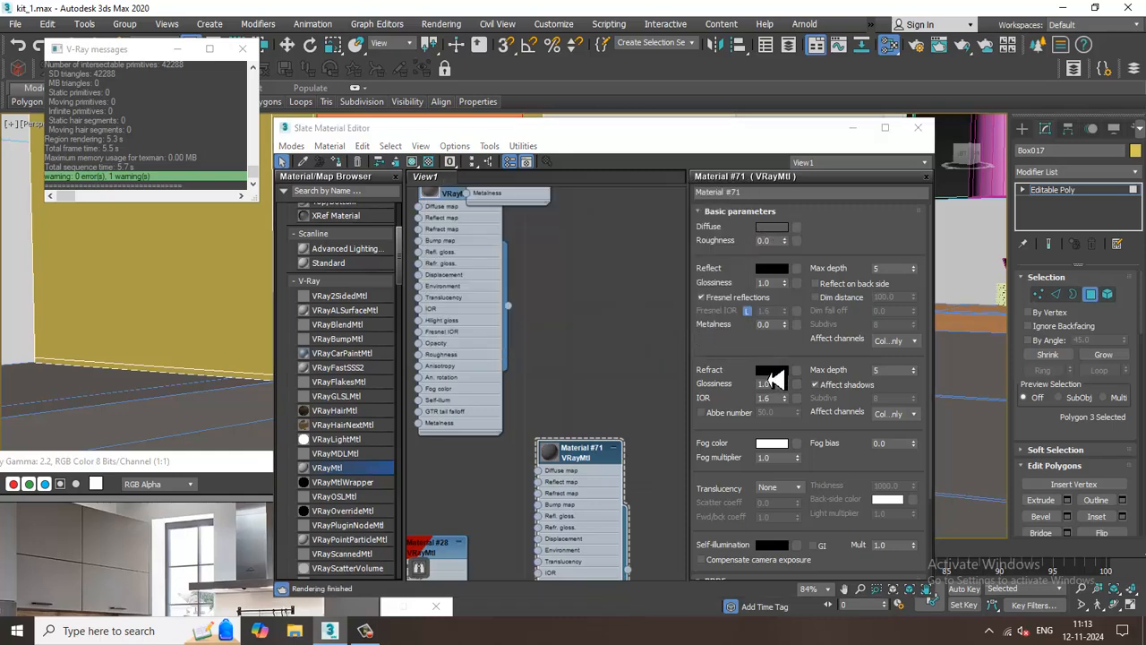
left_click_drag(583, 236, 590, 328)
left_click(681, 347)
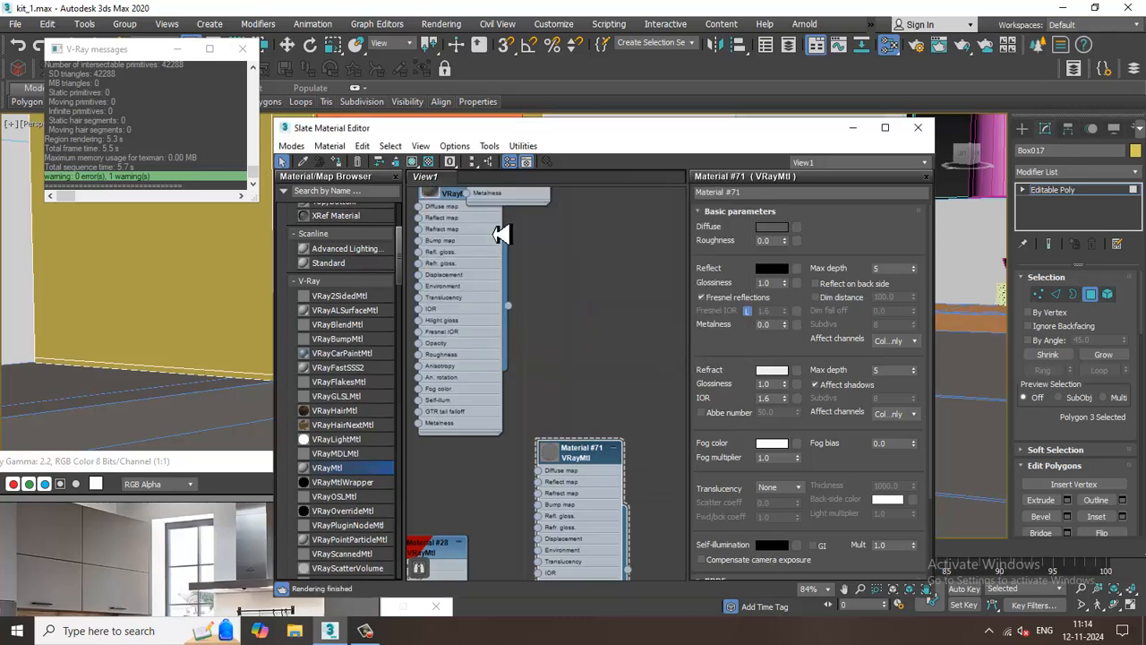
- Set the oven door material's refraction color to mid grey with value 106
middle_click_drag(19, 395, 1136, 402, "alt")
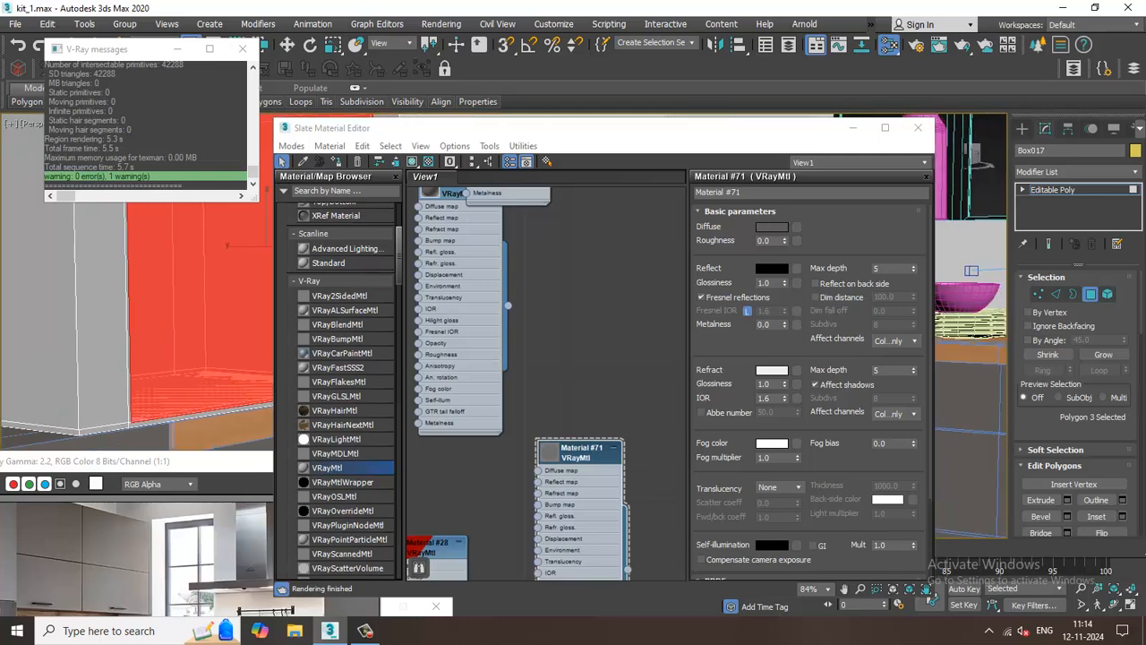
left_click(772, 370)
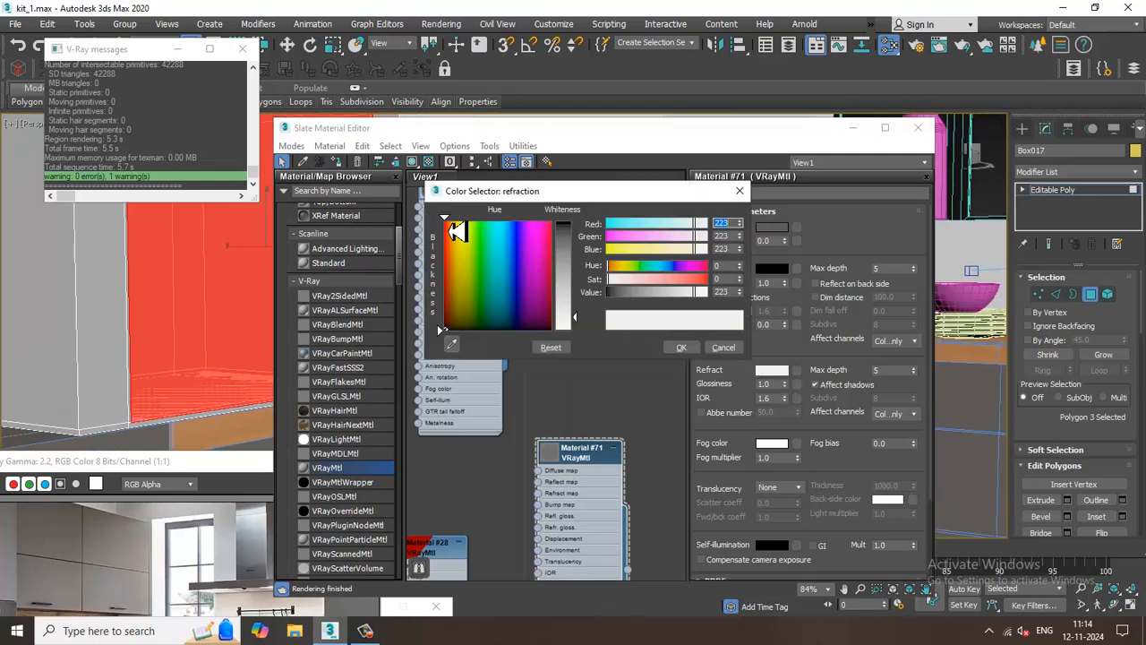
left_click_drag(606, 310, 583, 278)
left_click(695, 350)
- Create a new VRayMtl for the rest of the oven body and set its diffuse color to near-black with value 10
scroll(560, 316, "down", 1)
middle_click_drag(560, 316, 597, 330)
left_click_drag(555, 127, 725, 383)
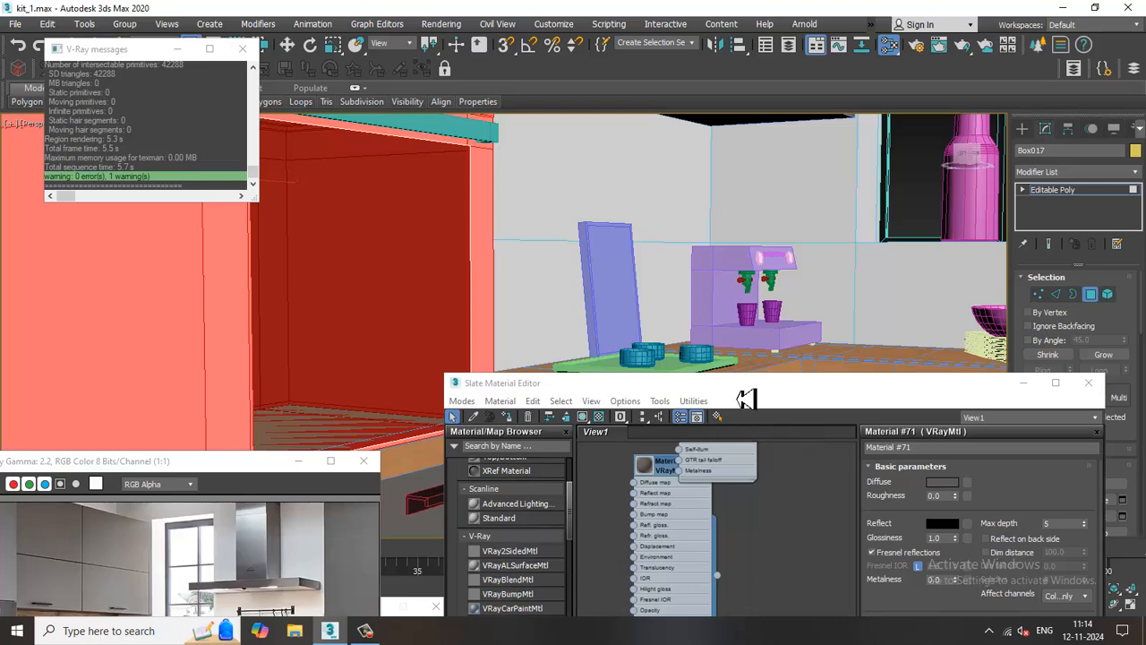
left_click_drag(743, 389, 673, 119)
middle_click_drag(665, 469, 606, 314)
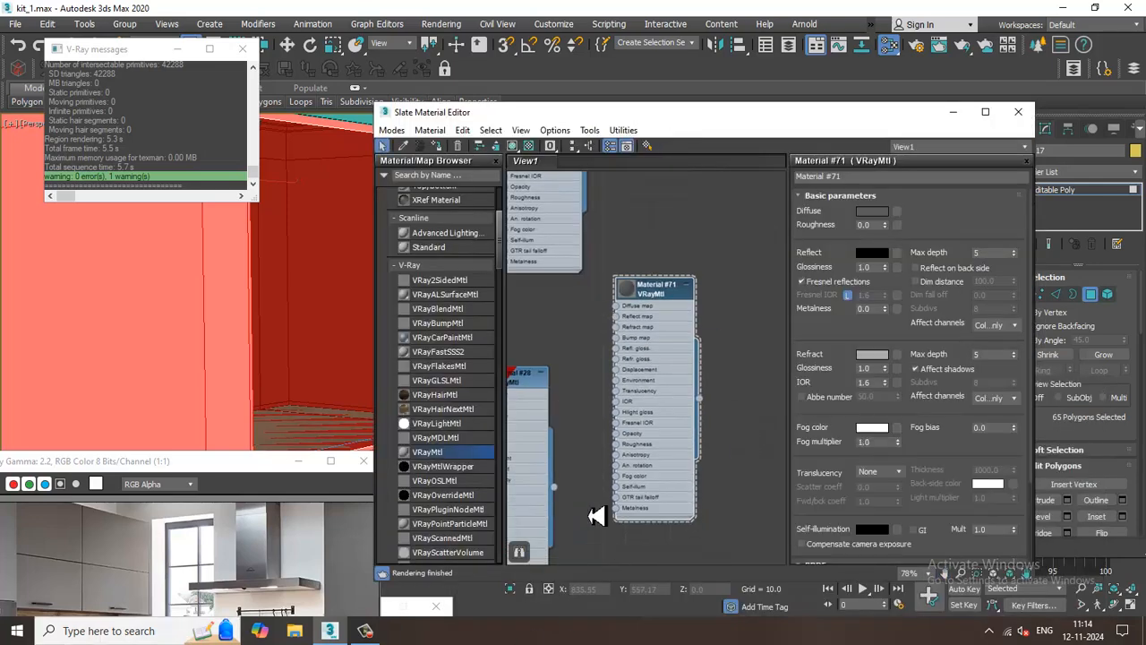
middle_click_drag(655, 483, 647, 287)
middle_click_drag(670, 401, 714, 287)
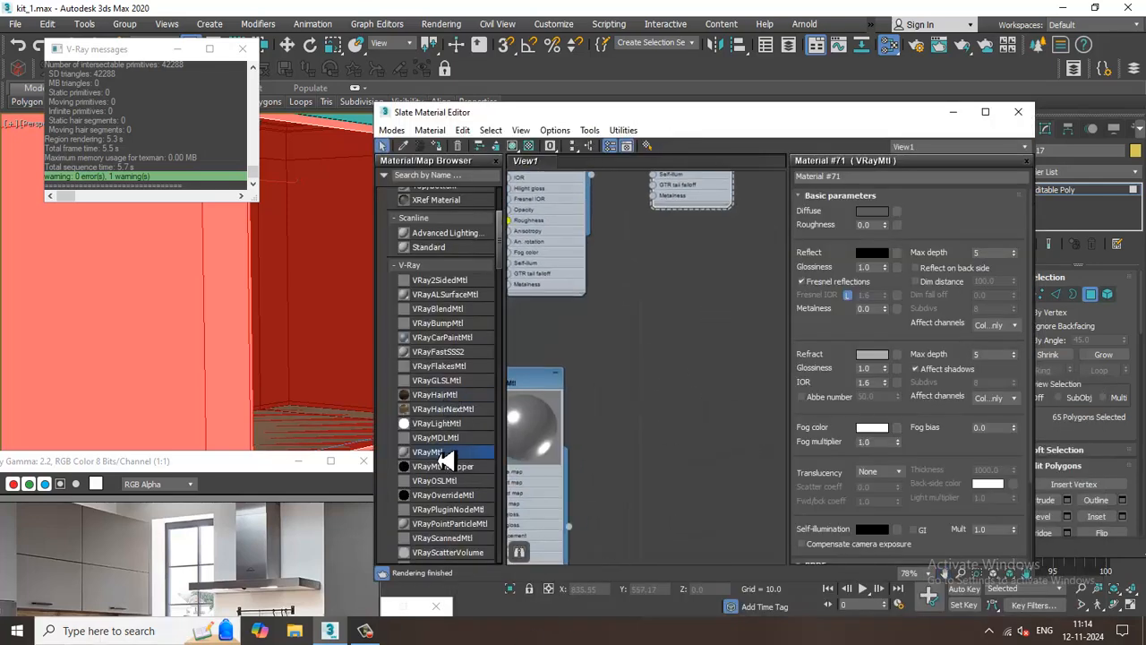
left_click_drag(445, 457, 711, 390)
scroll(878, 251, "down", 1)
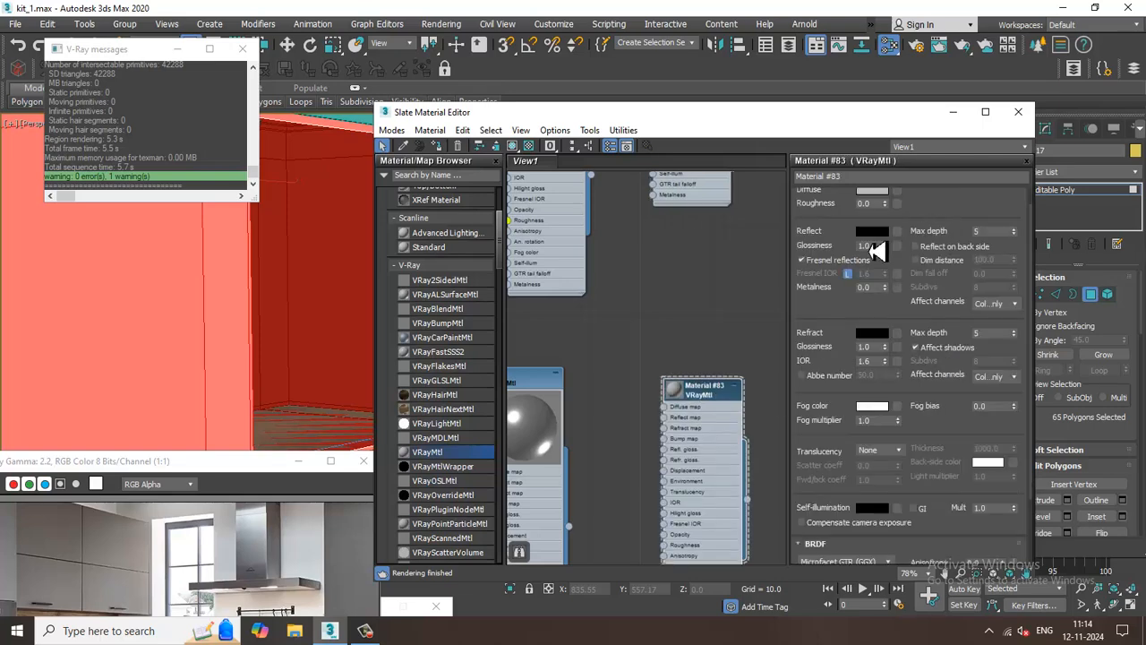
left_click(873, 194)
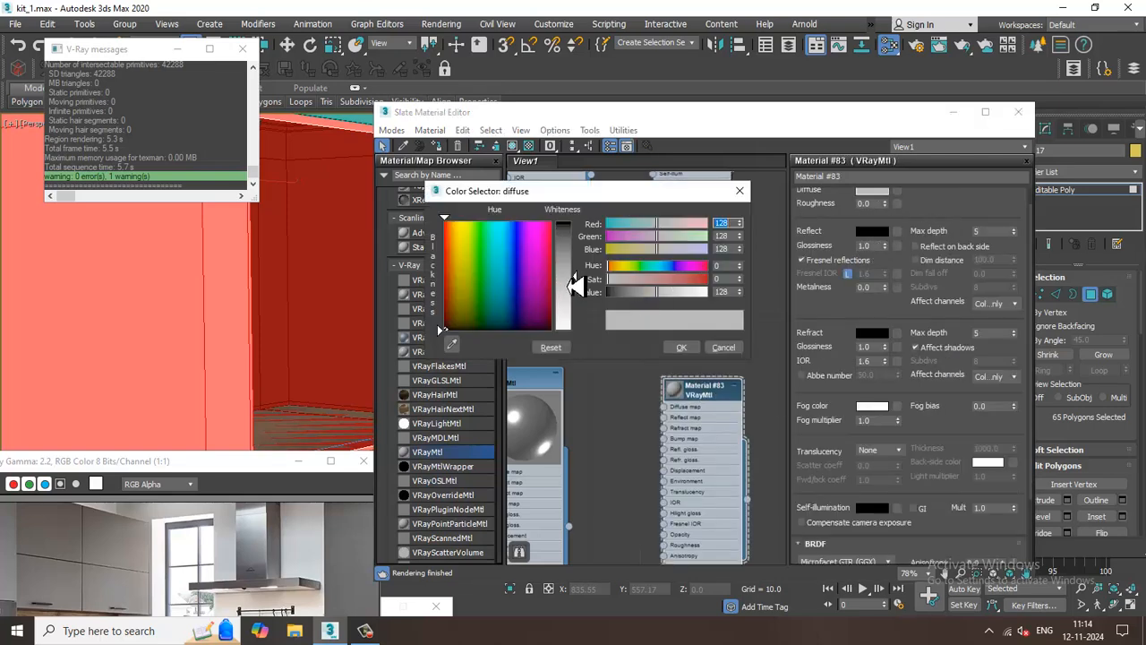
left_click_drag(574, 285, 583, 235)
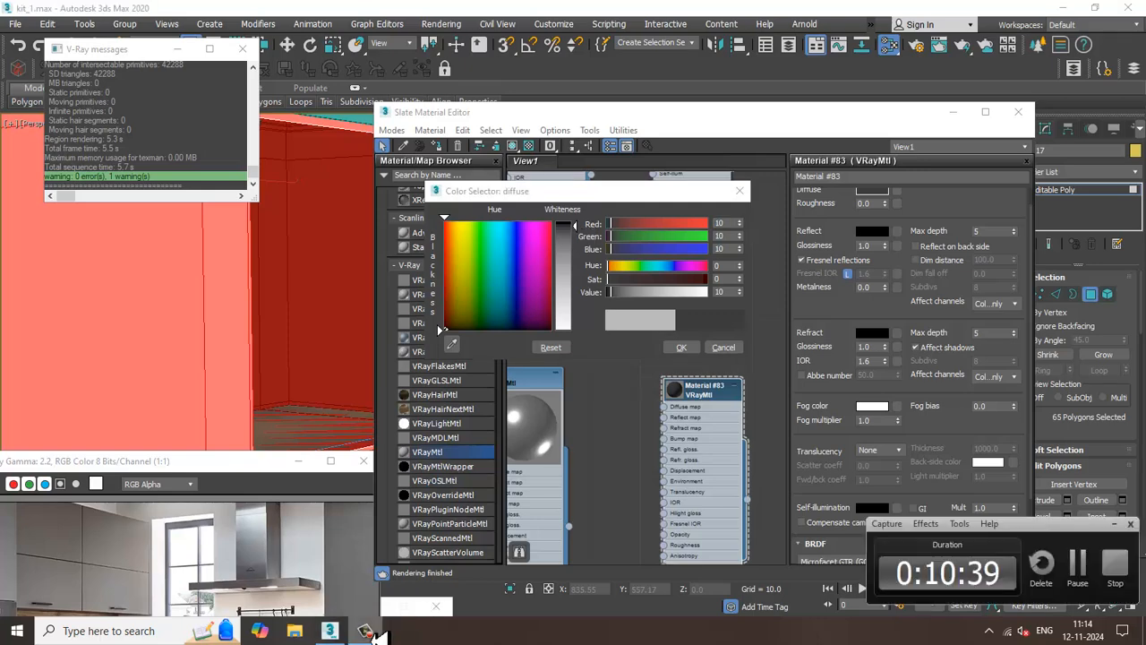
left_click(688, 349)
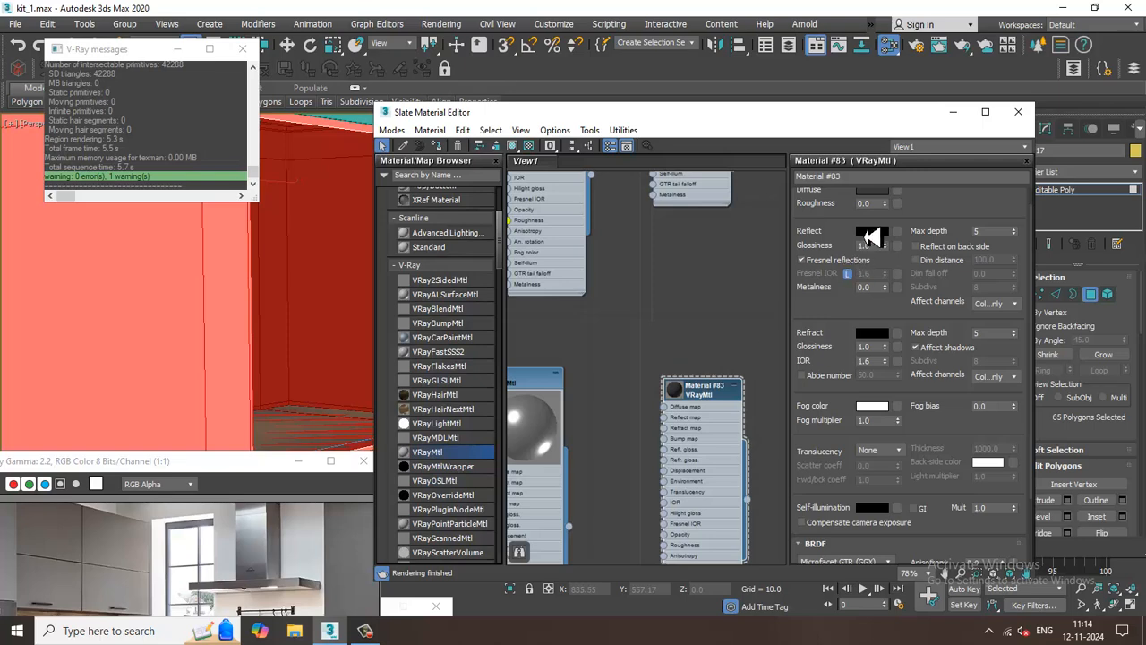
- Give the new oven body material a grey reflection color and set its reflection glossiness to 0.73
left_click(870, 232)
left_click_drag(581, 234, 588, 253)
left_click(682, 348)
left_click_drag(889, 268, 889, 274)
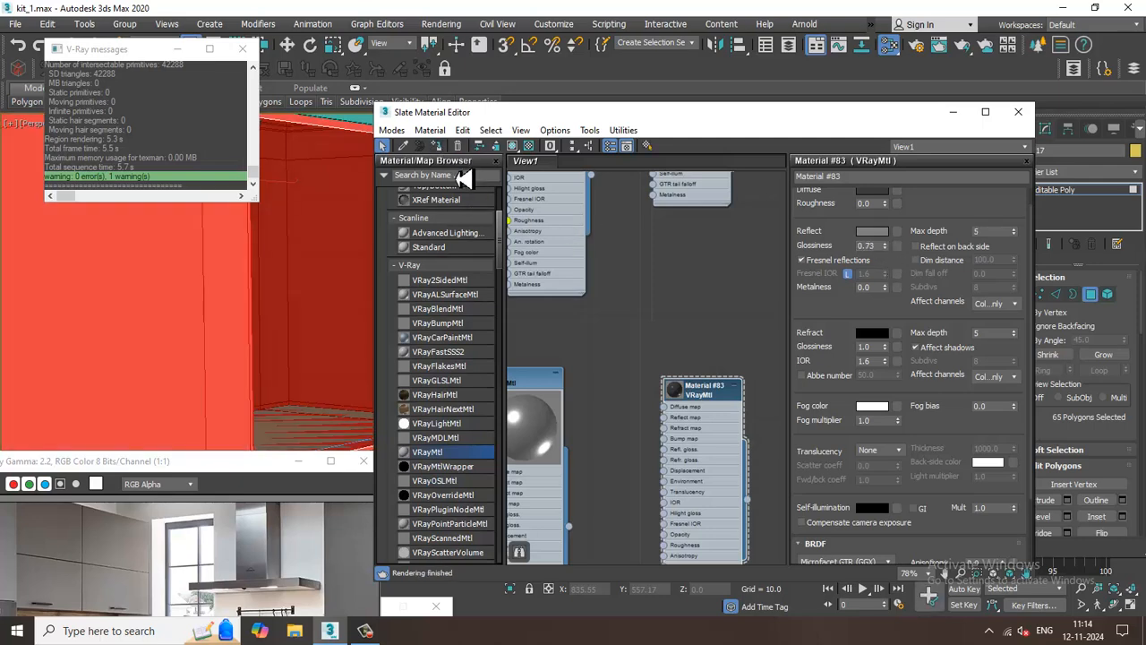
- Run a test render of the kitchen to check the oven body material, and close the frame buffer
left_click(441, 24)
left_click(448, 50)
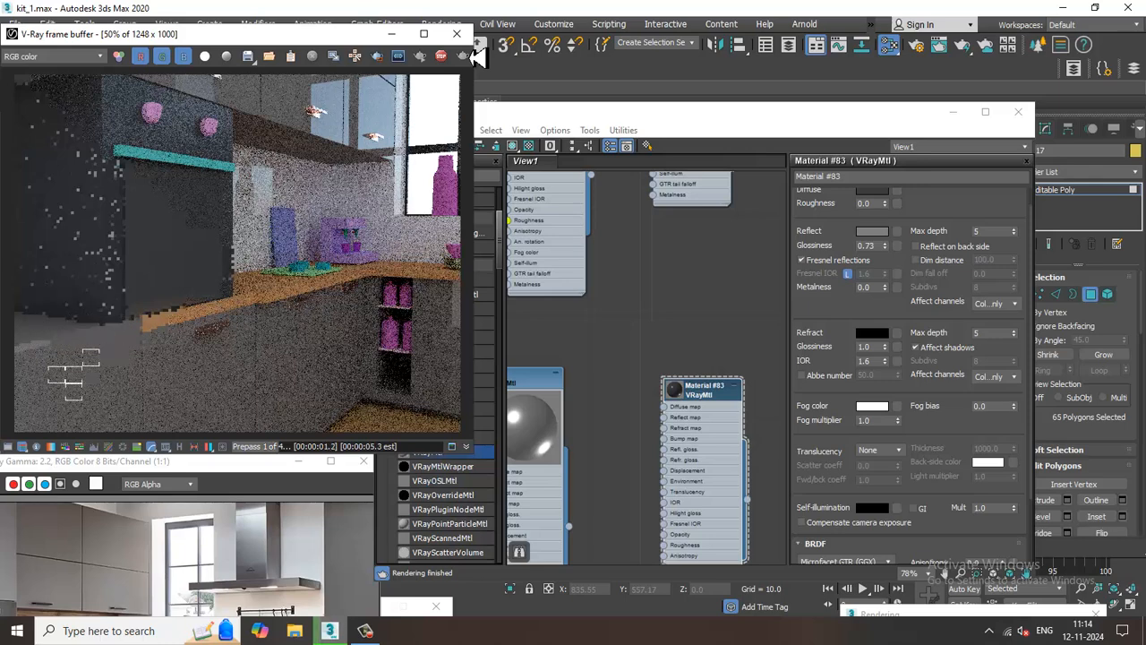
left_click(457, 38)
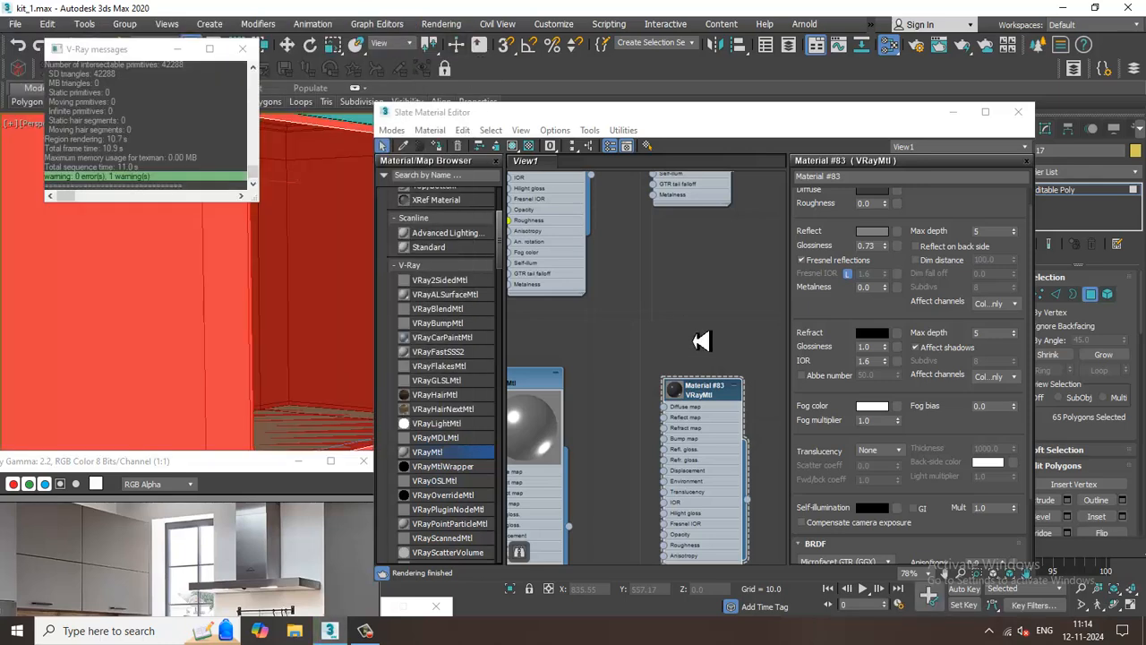
middle_click_drag(600, 379, 600, 217)
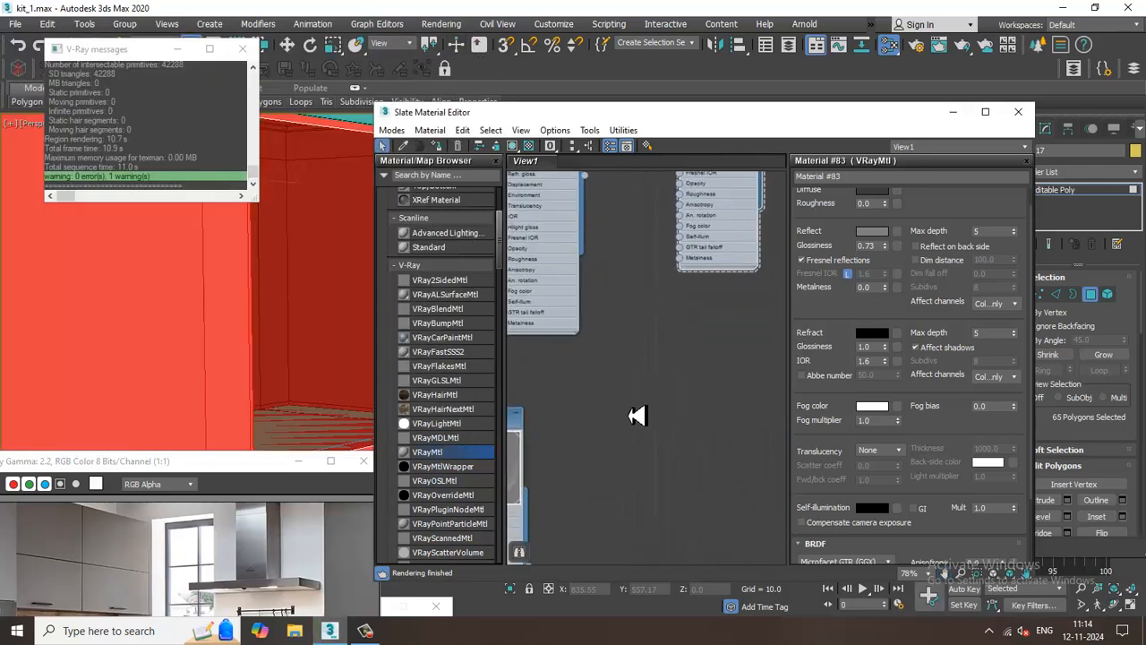
middle_click_drag(638, 415, 708, 335)
double_click(543, 351)
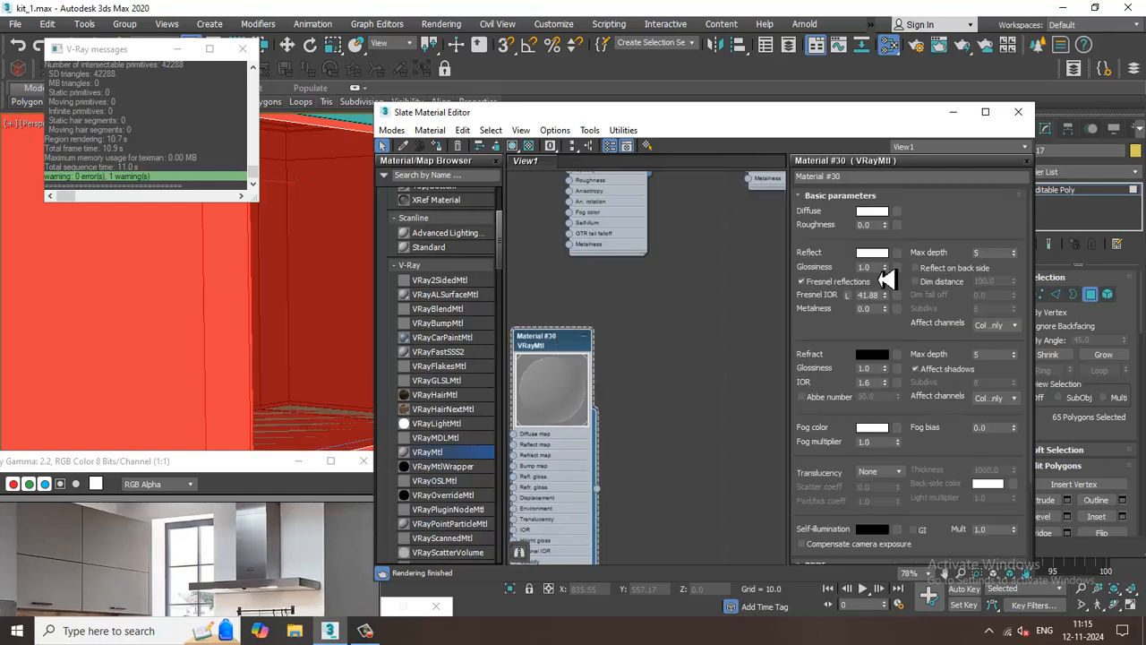
left_click(869, 356)
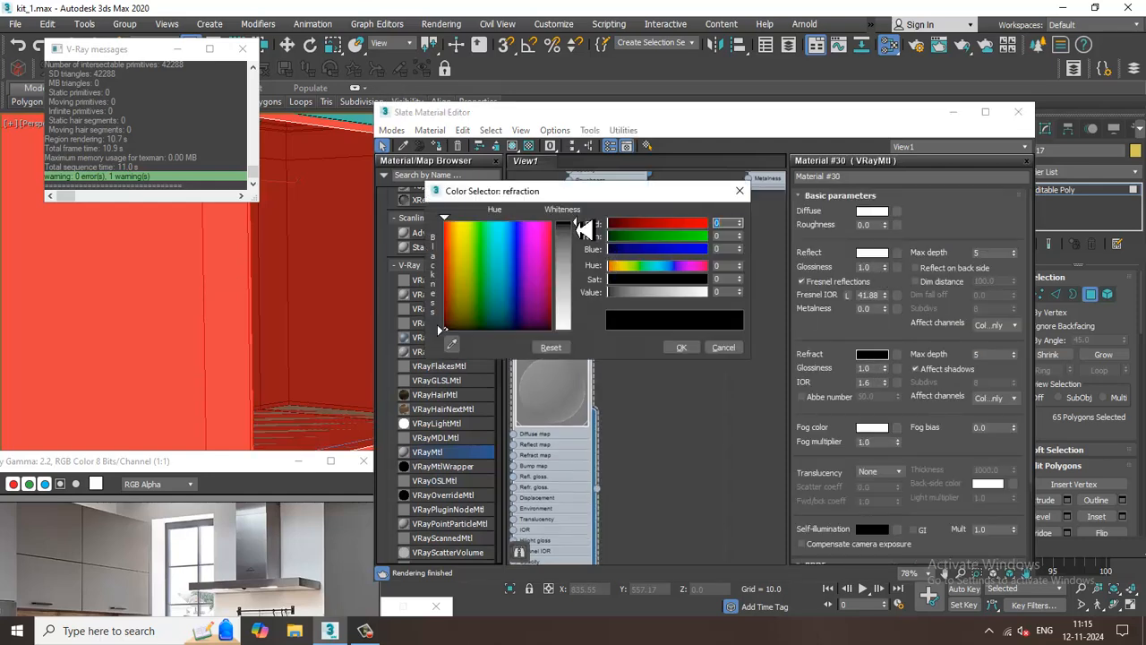
left_click(722, 349)
- Set the refraction color of the oven door glass material, Material #71, to light grey with value 176
middle_click_drag(702, 336, 685, 527)
middle_click_drag(658, 368, 639, 540)
mouse_move(687, 381)
middle_mouse_down()
mouse_move(661, 408)
mouse_move(625, 530)
middle_mouse_up()
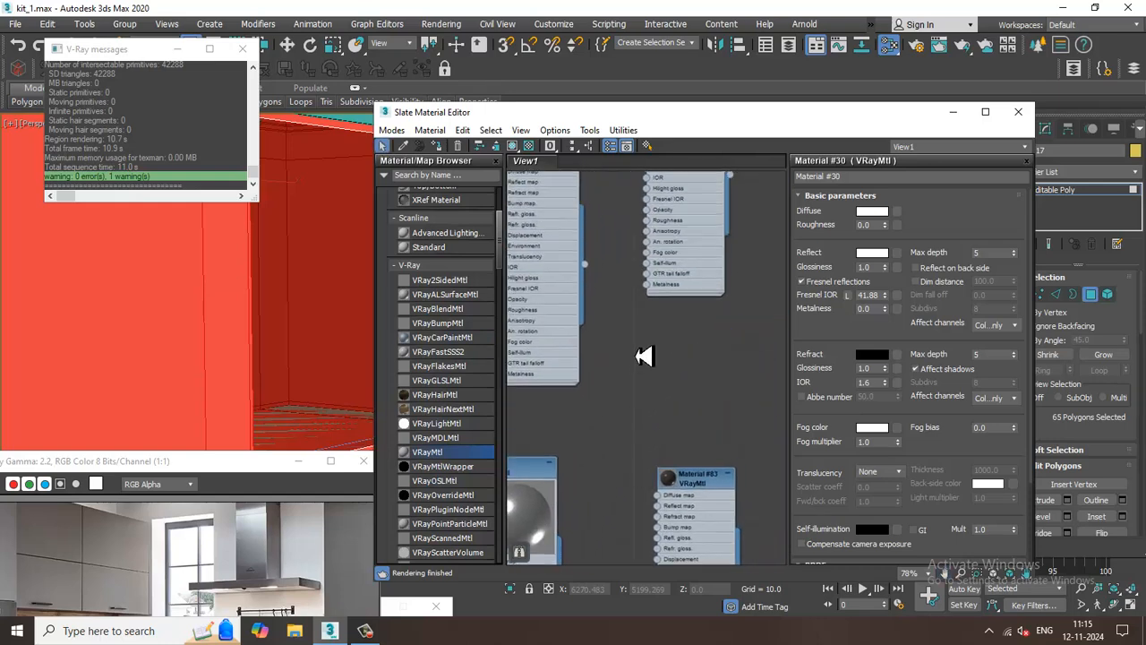
middle_click_drag(636, 355, 641, 518)
double_click(698, 254)
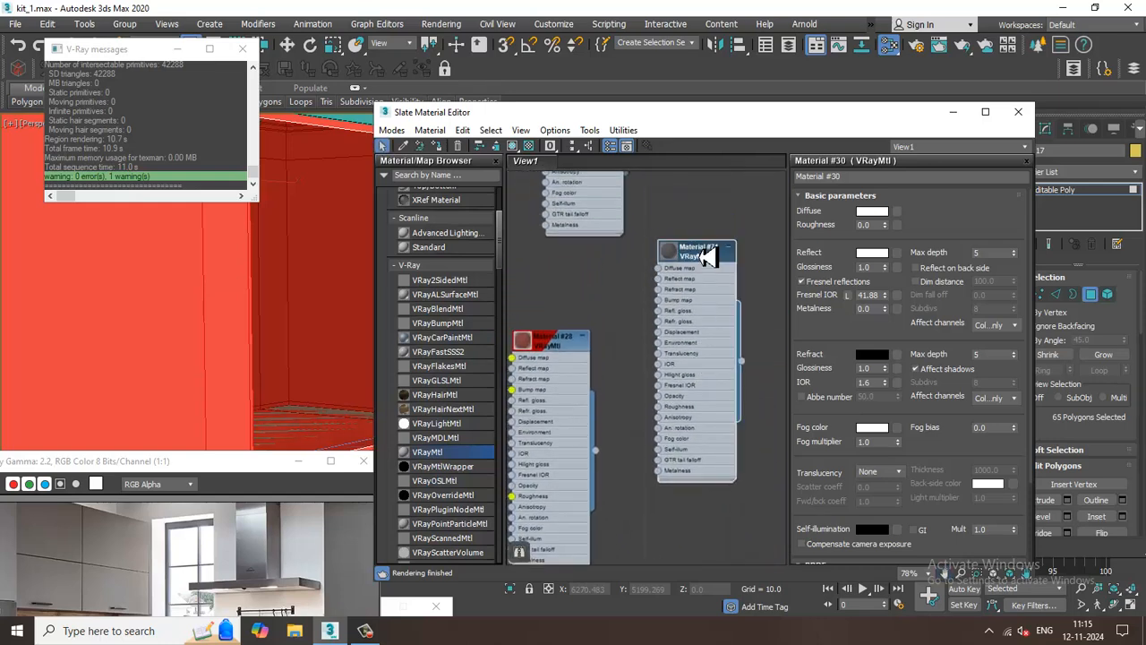
left_click(873, 354)
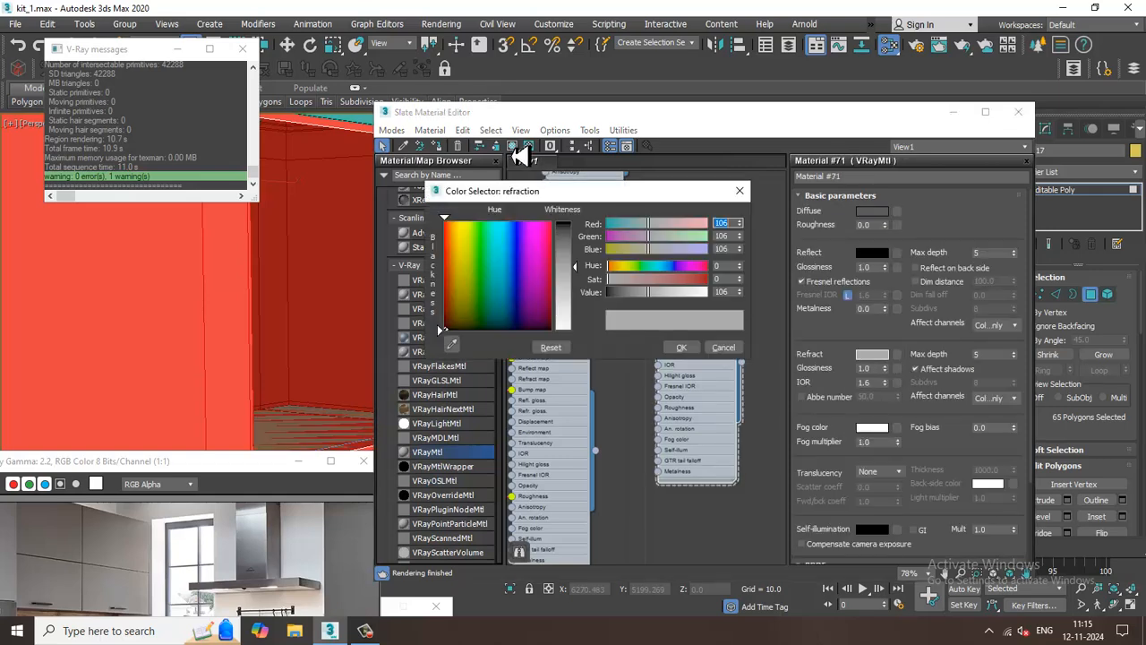
left_click_drag(584, 267, 588, 298)
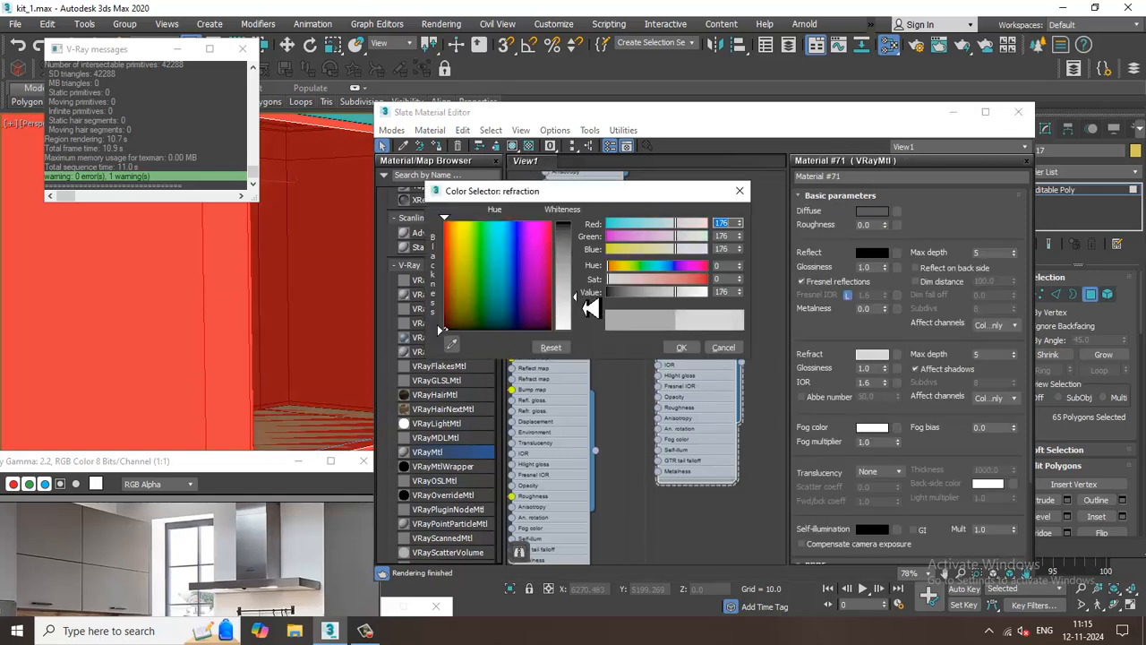
left_click(682, 347)
- Run another test render to check the oven door glass, and close the frame buffer
left_click(441, 23)
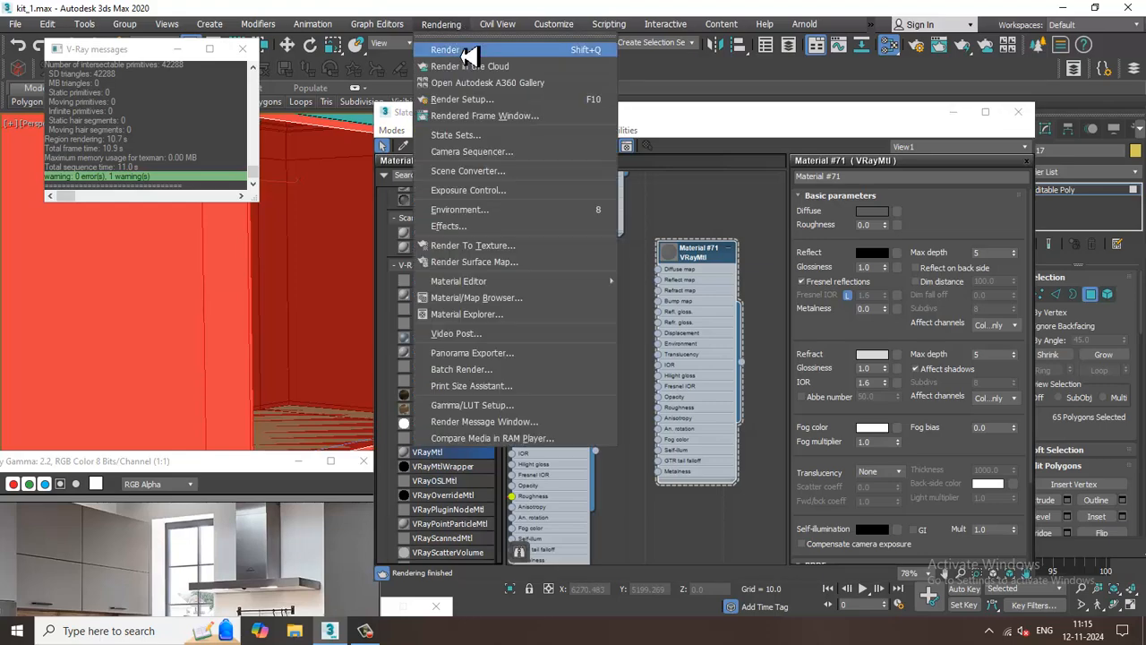
left_click(462, 45)
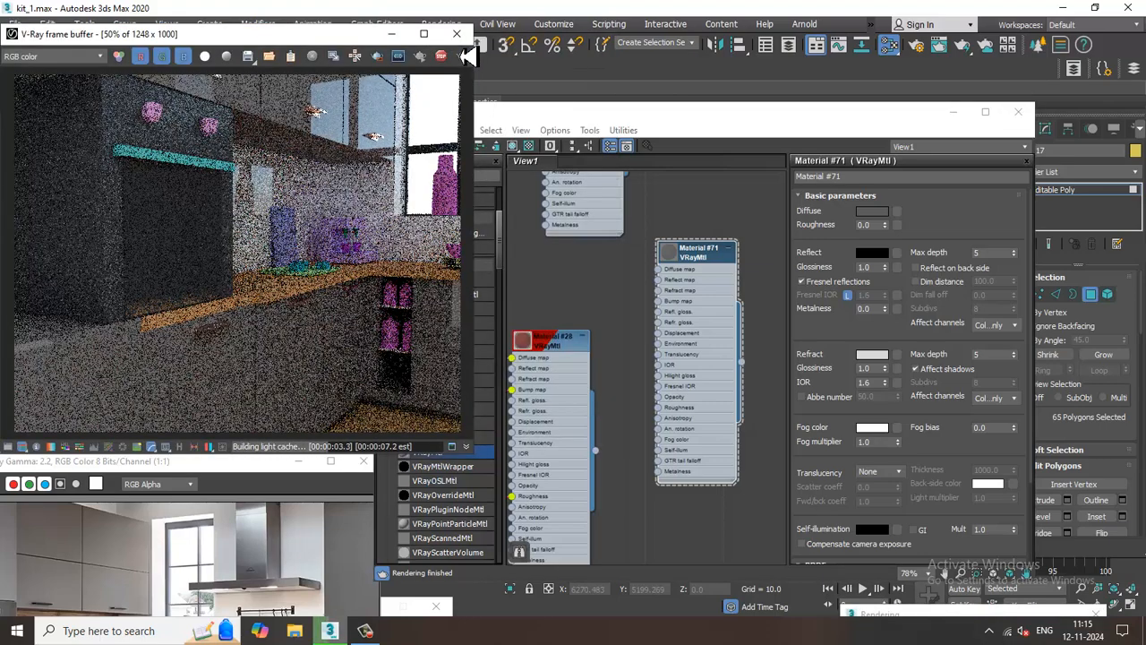
left_click(456, 33)
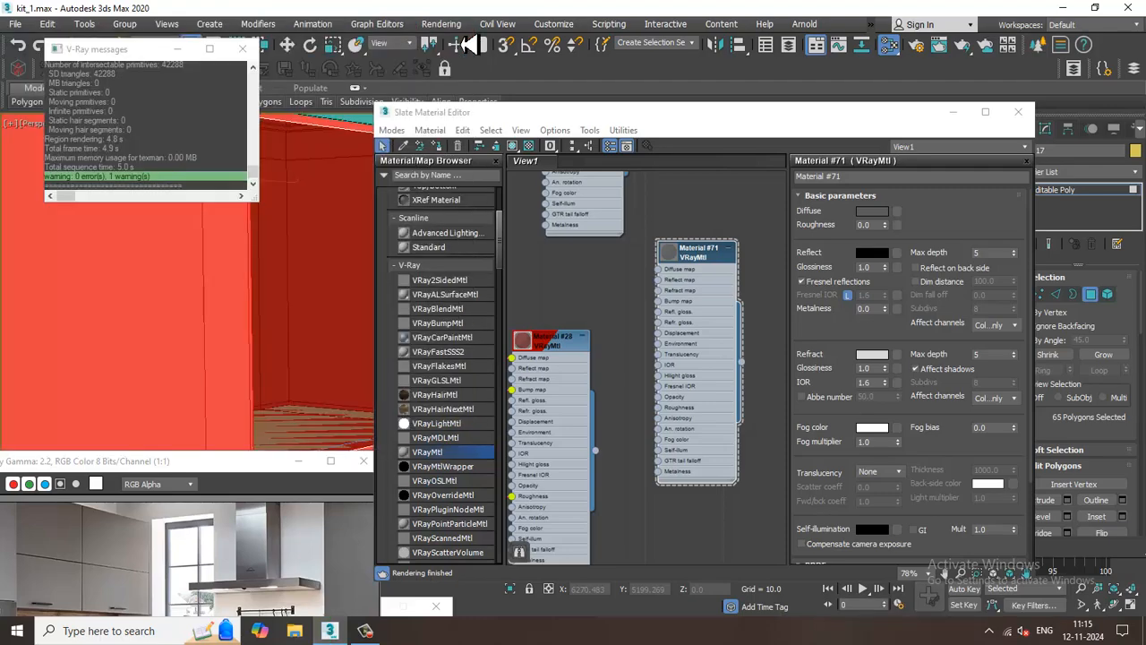
- Close the material editor and leave polygon editing of the oven so the whole object is selected
left_click(1018, 111)
scroll(597, 379, "down", 10)
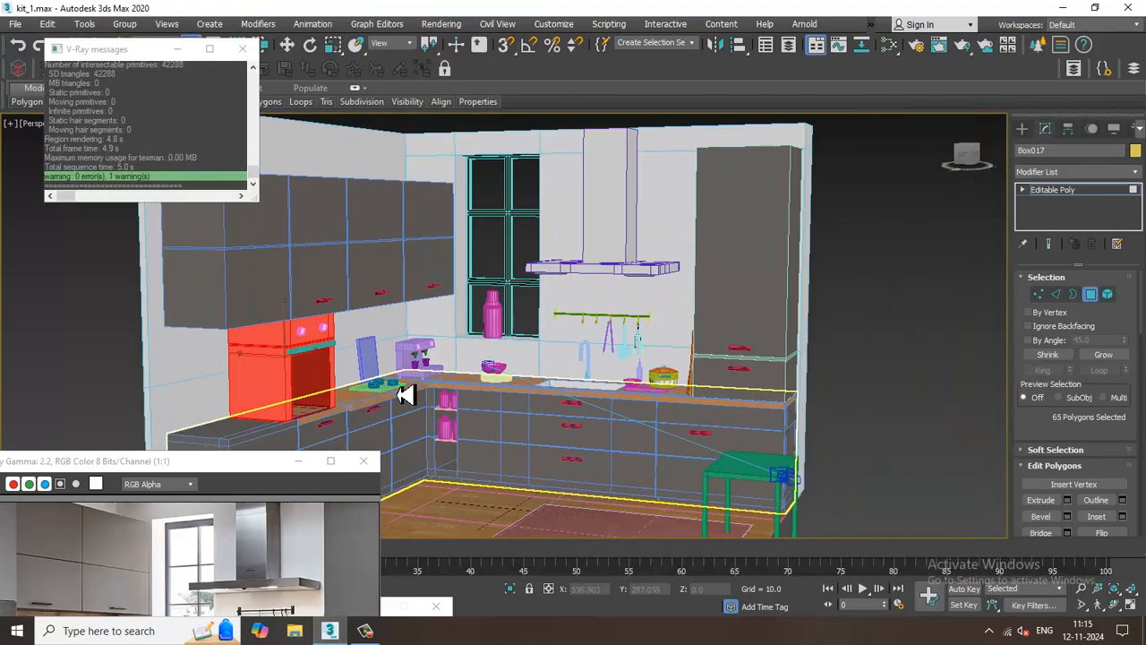
left_click(1103, 190)
scroll(568, 307, "up", 5)
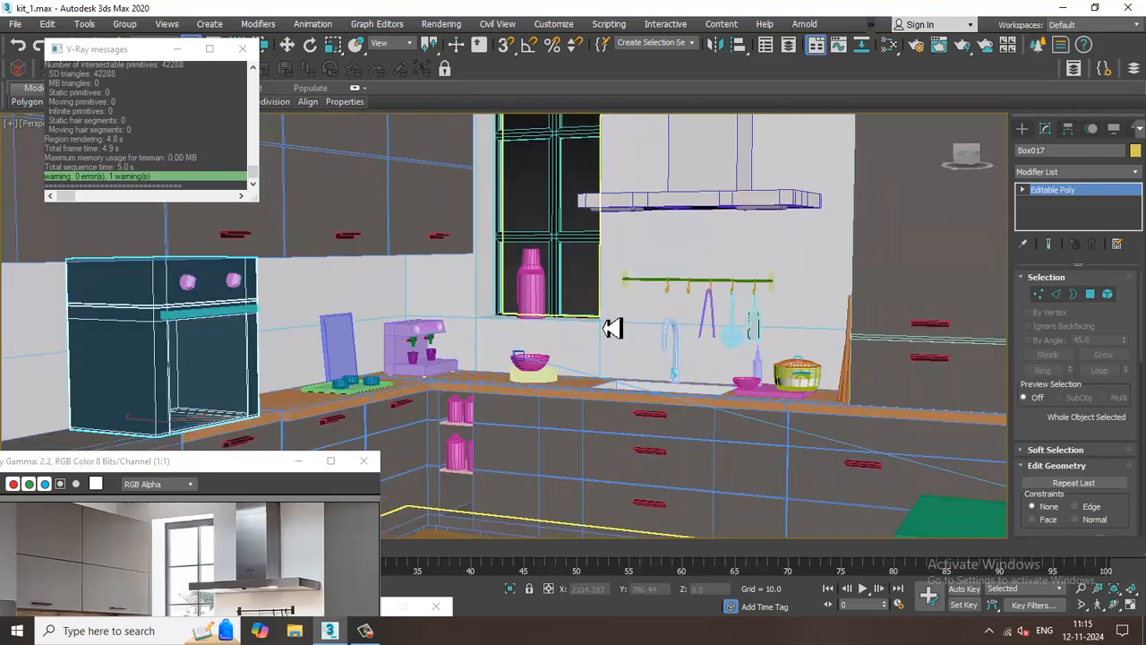
middle_click_drag(628, 349, 600, 313)
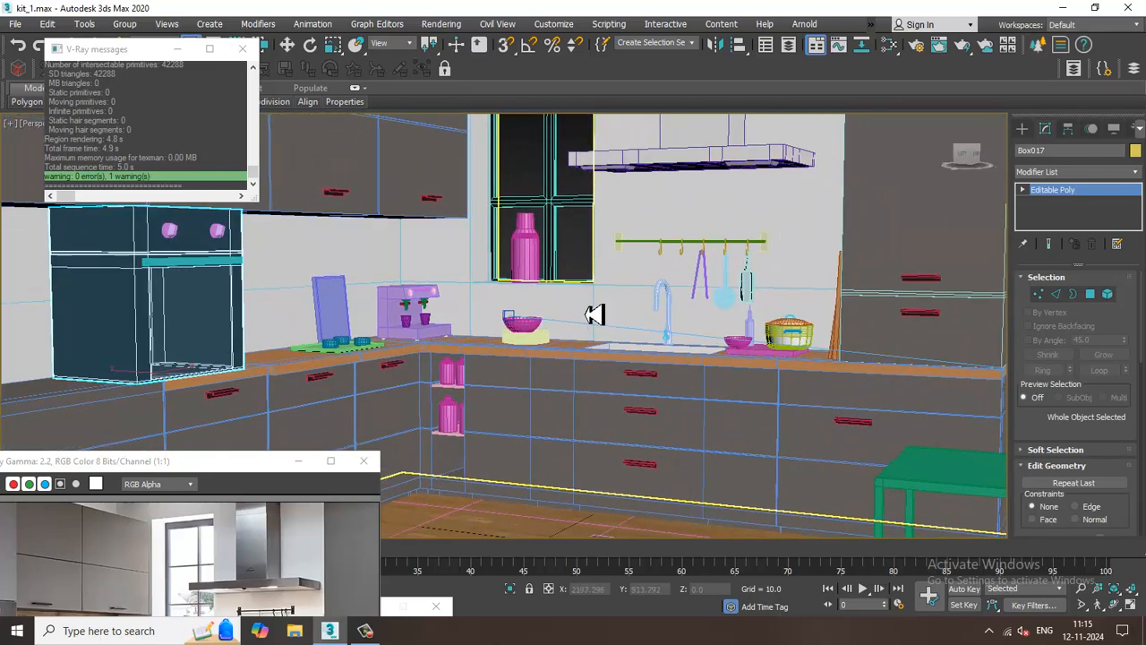